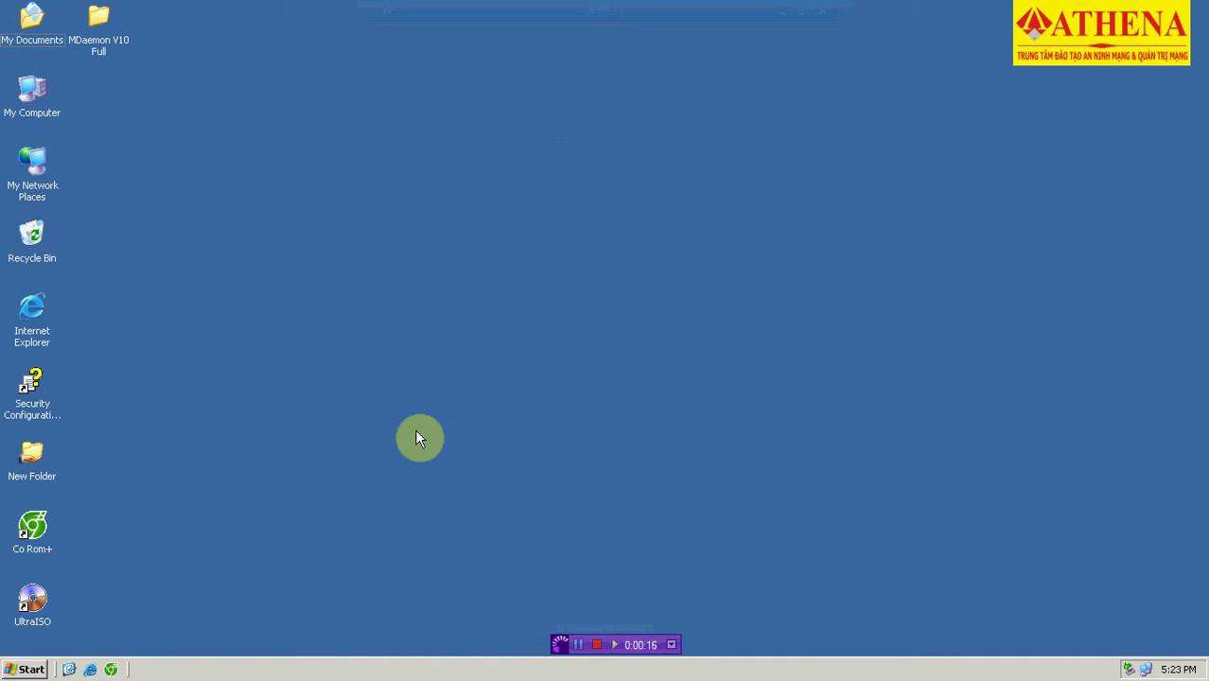
Check the computer's full name and domain in My Computer's System Properties.
left_click(34, 115)
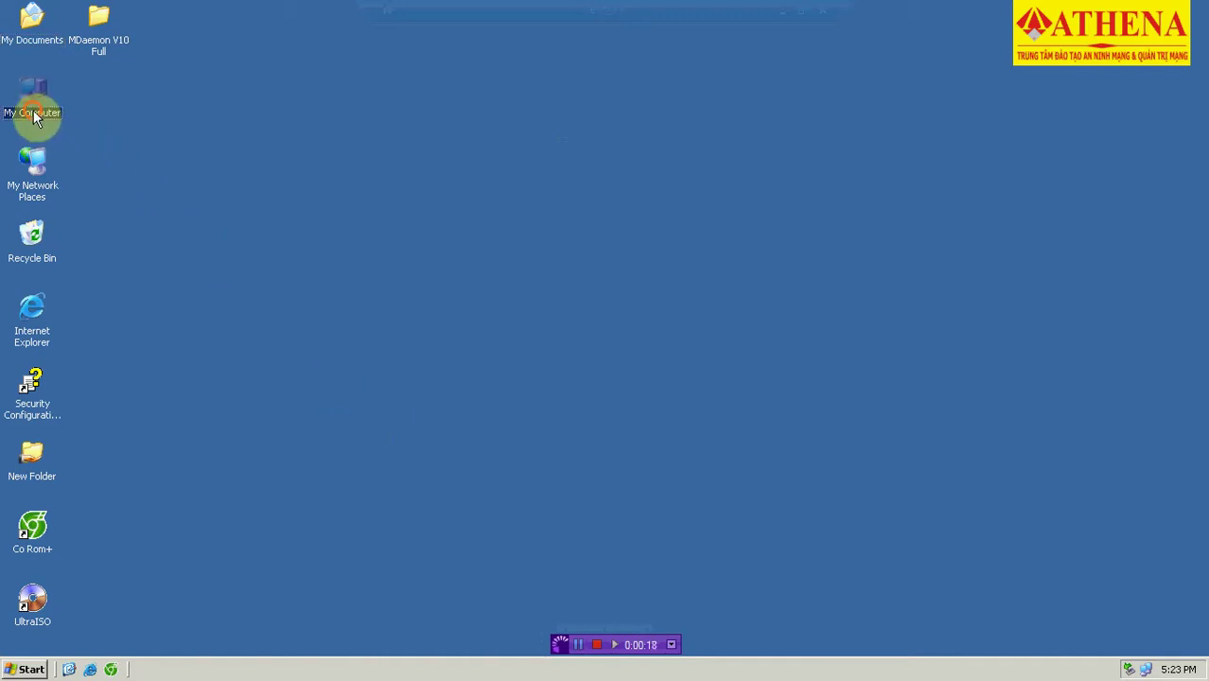
right_click(34, 115)
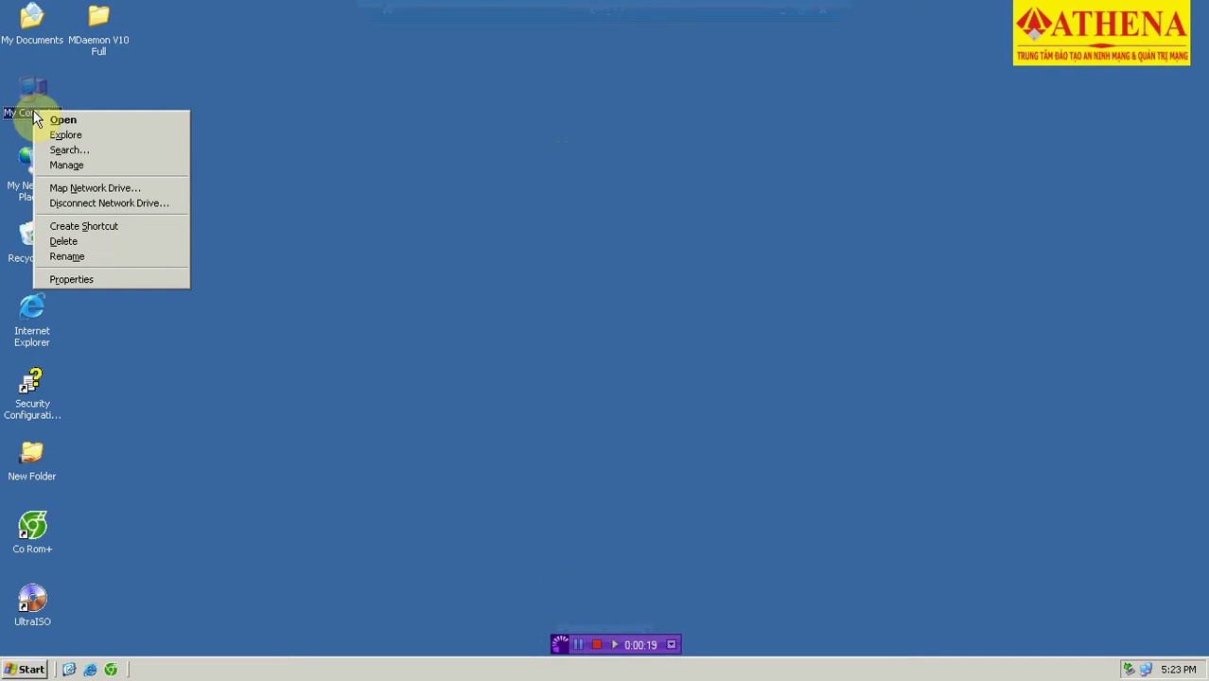
left_click(72, 279)
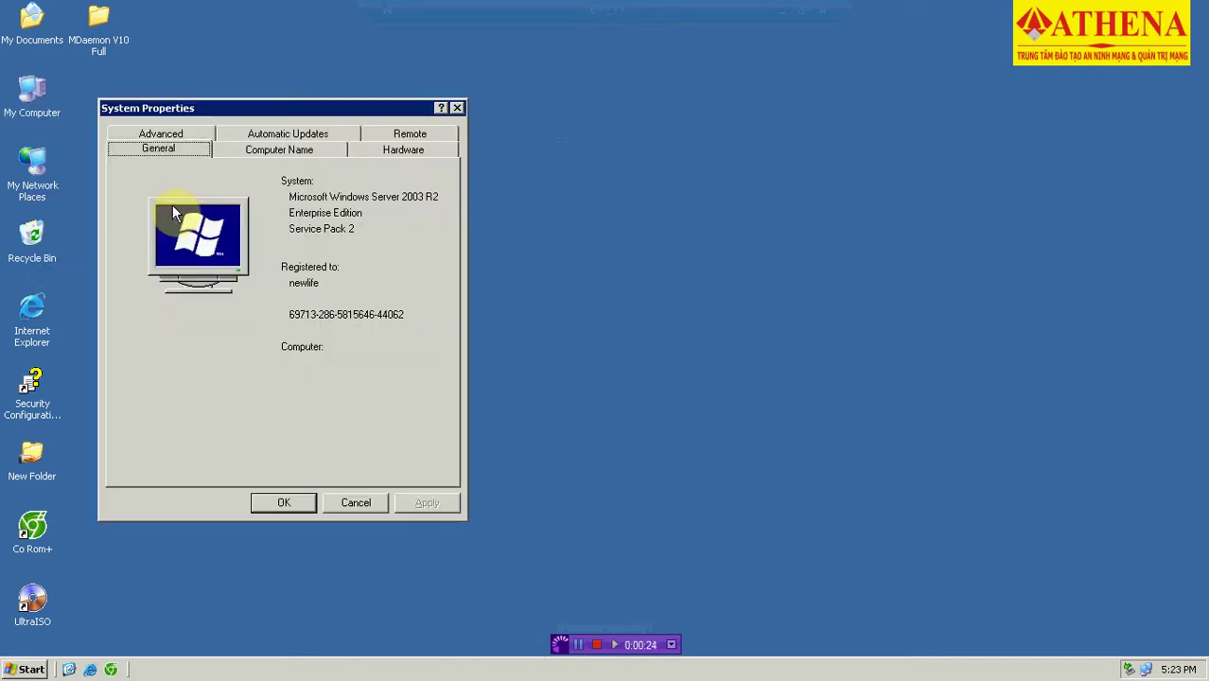
left_click(282, 152)
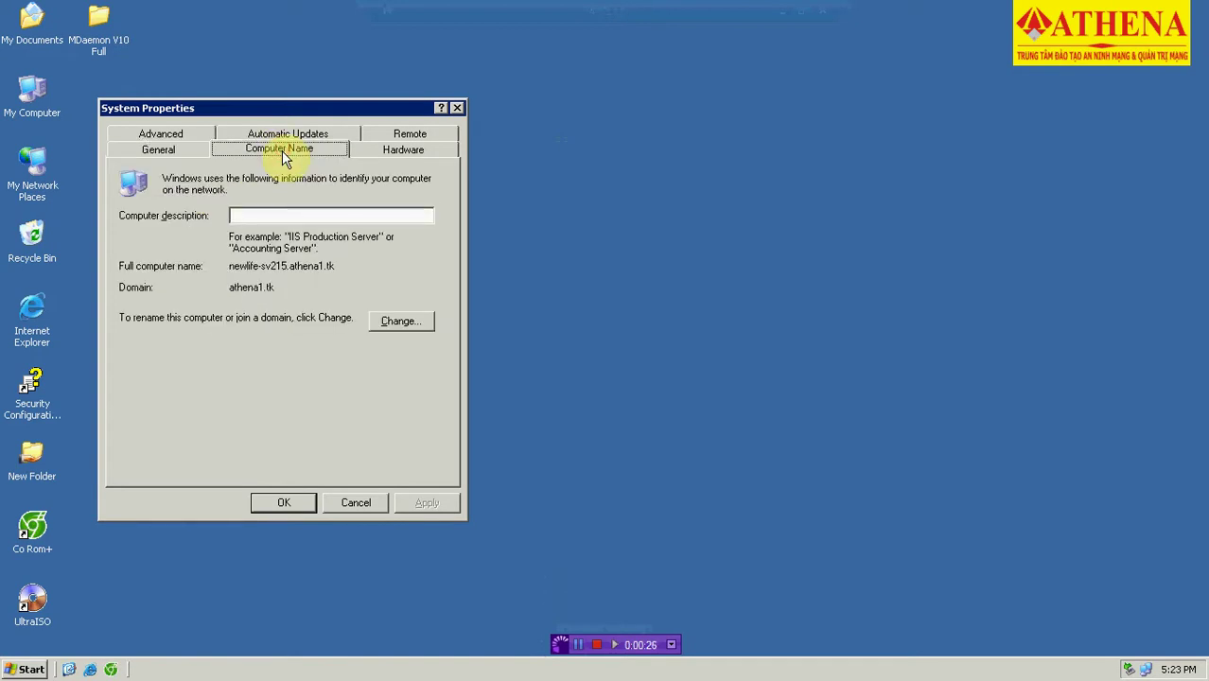
left_click(460, 110)
mouse_move(614, 7)
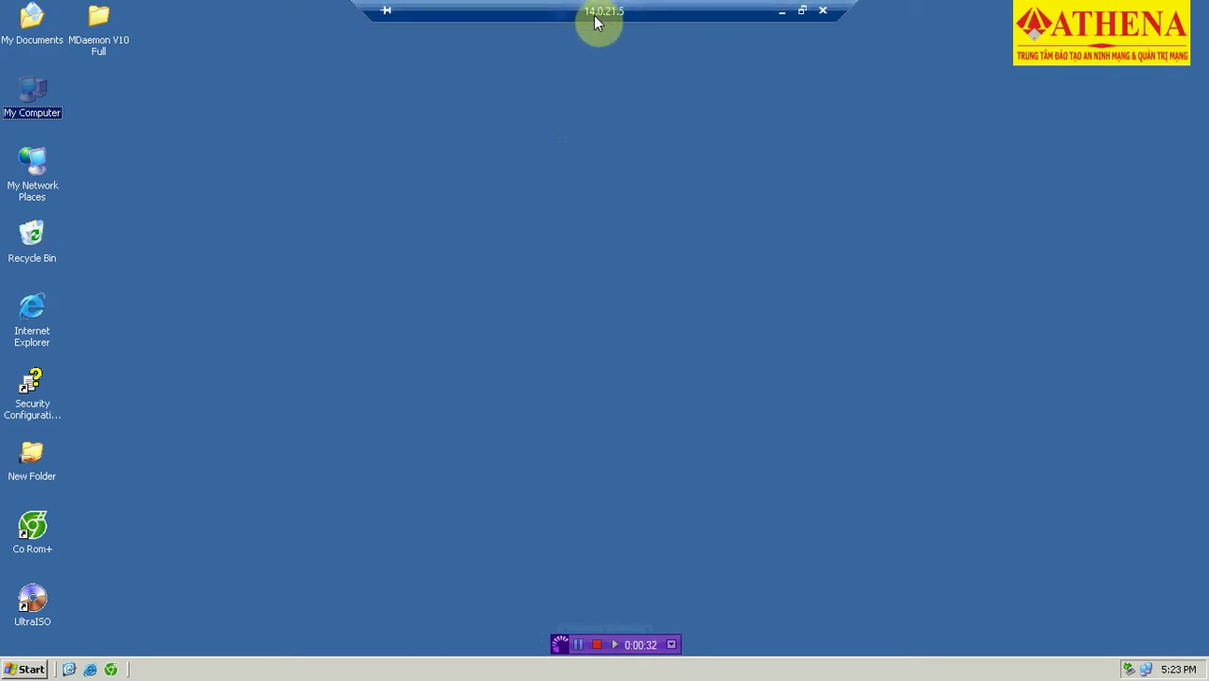
Refresh the desktop and launch Setup MD v10.exe from the MDaemon V10 Full folder.
left_click(563, 107)
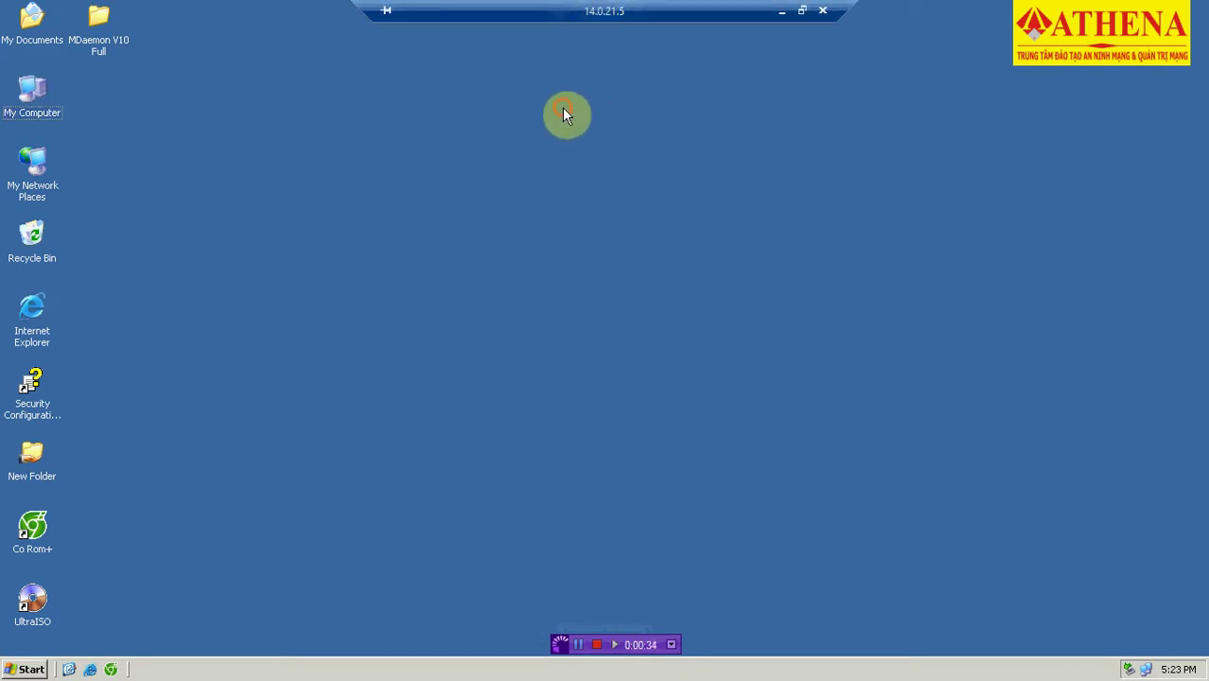
right_click(381, 97)
left_click(388, 120)
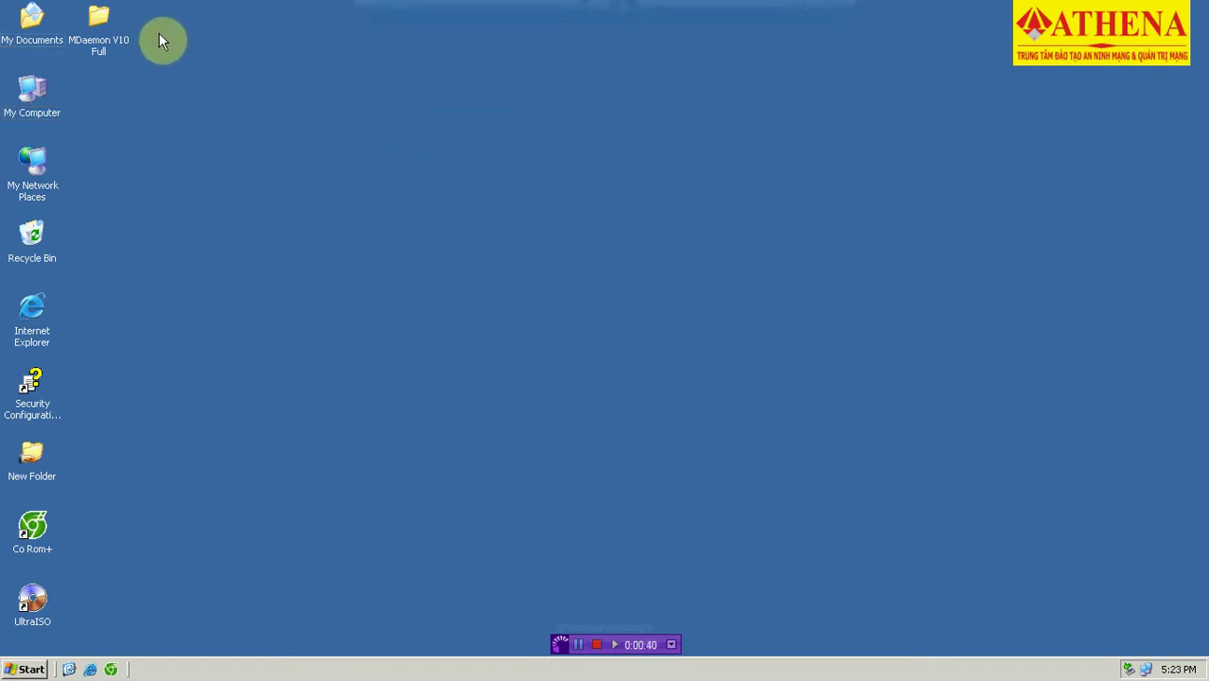
double_click(105, 43)
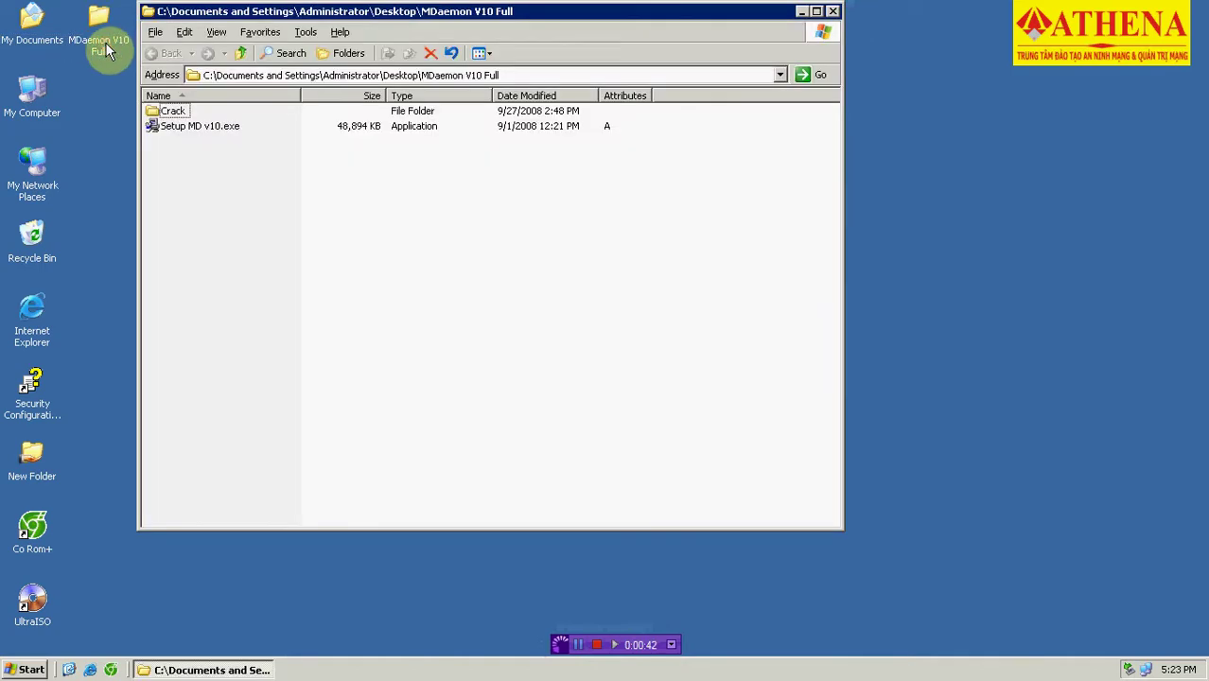
double_click(210, 133)
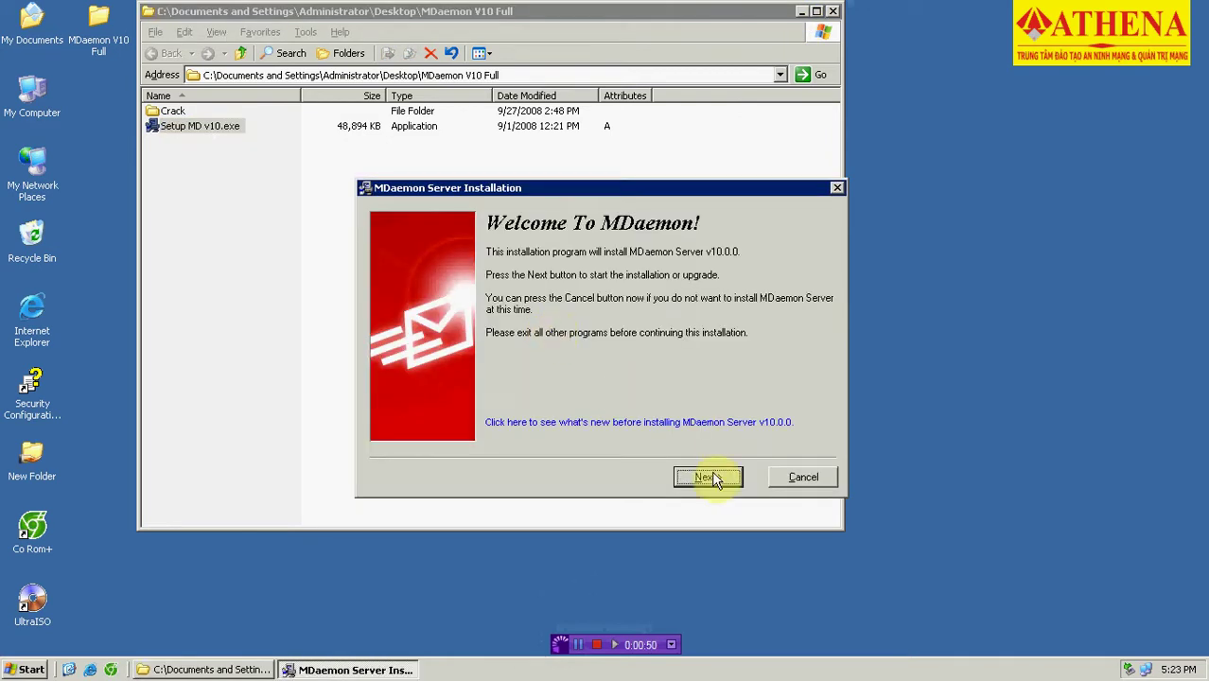
Accept the licence agreement and keep C:\MDaemon as the install folder.
left_click(711, 476)
left_click(712, 476)
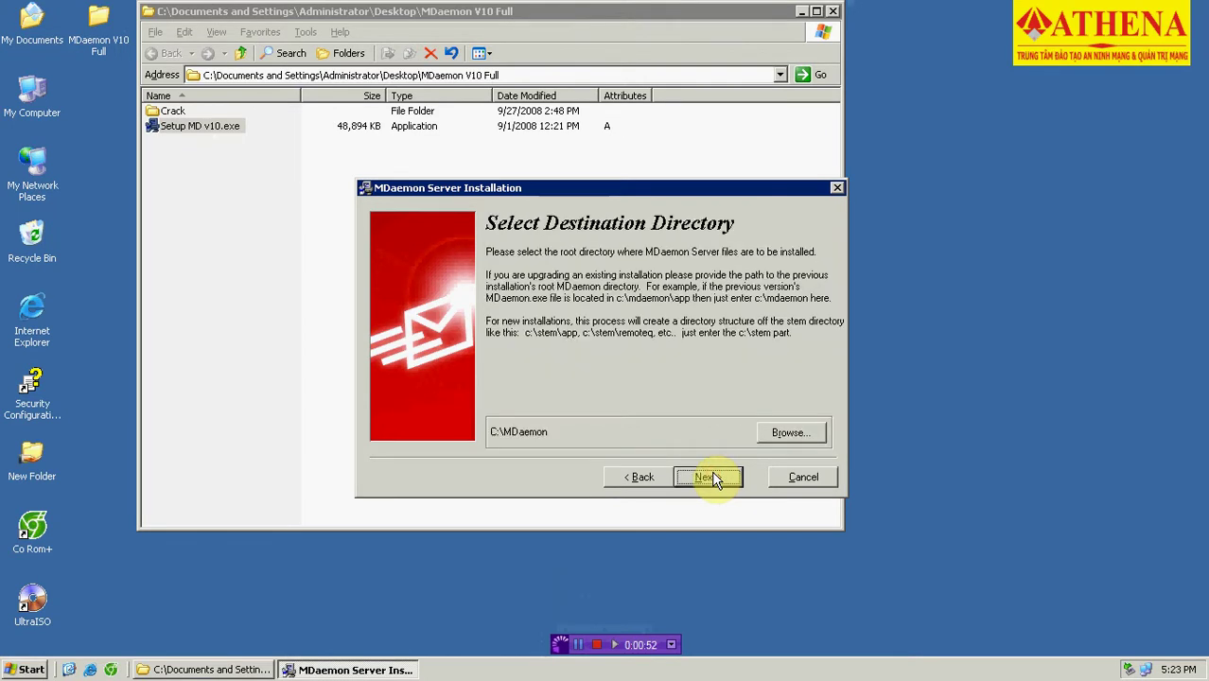
left_click(712, 477)
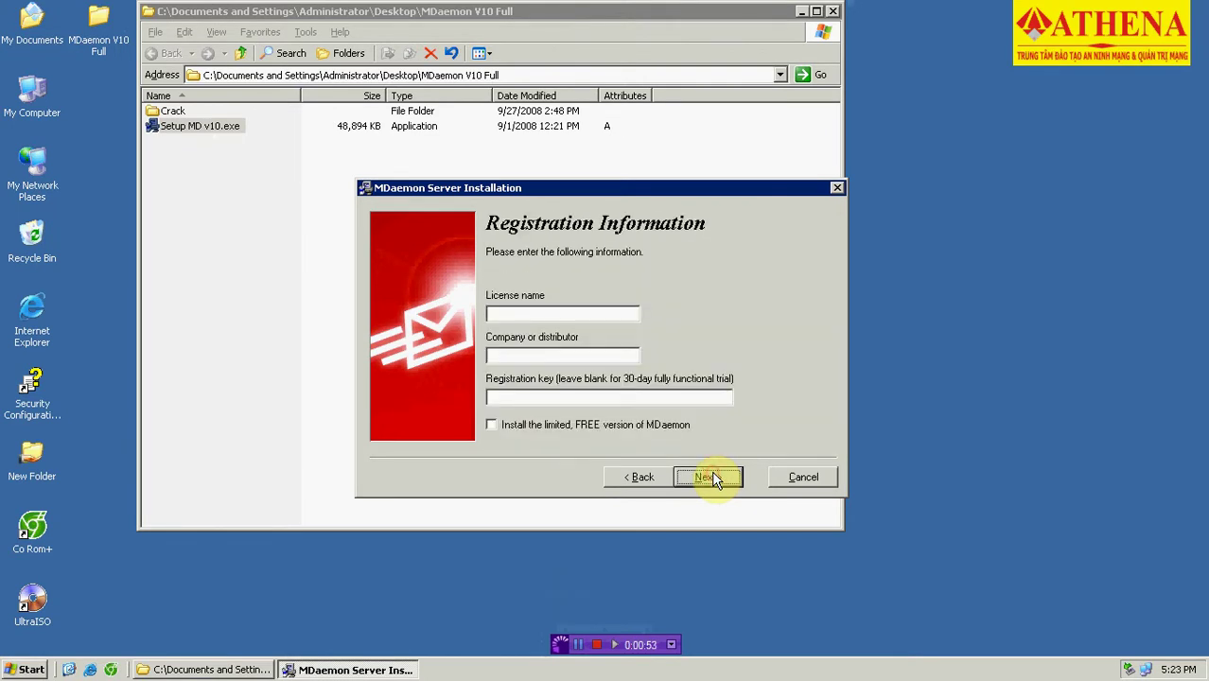
Register with licence name UNLIMITED and start the installation.
left_click(588, 319)
type("UNLIMETED")
key("BackSpace")
key("BackSpace")
key("BackSpace")
key("BackSpace")
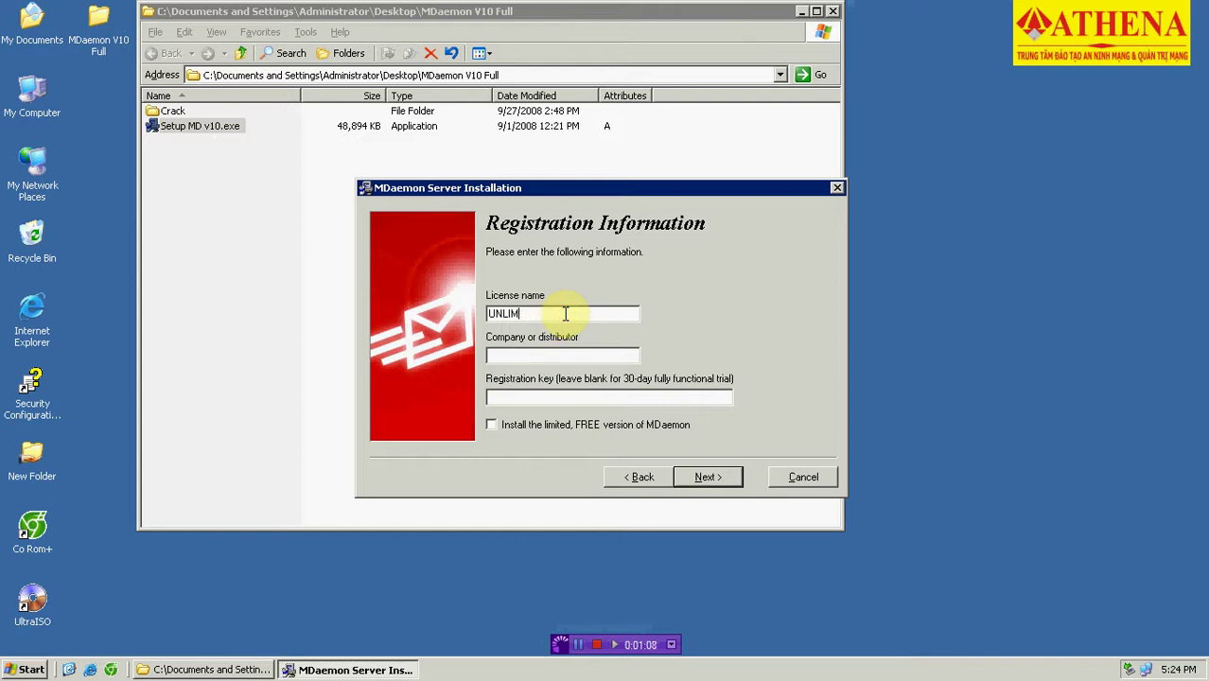
type("iTED")
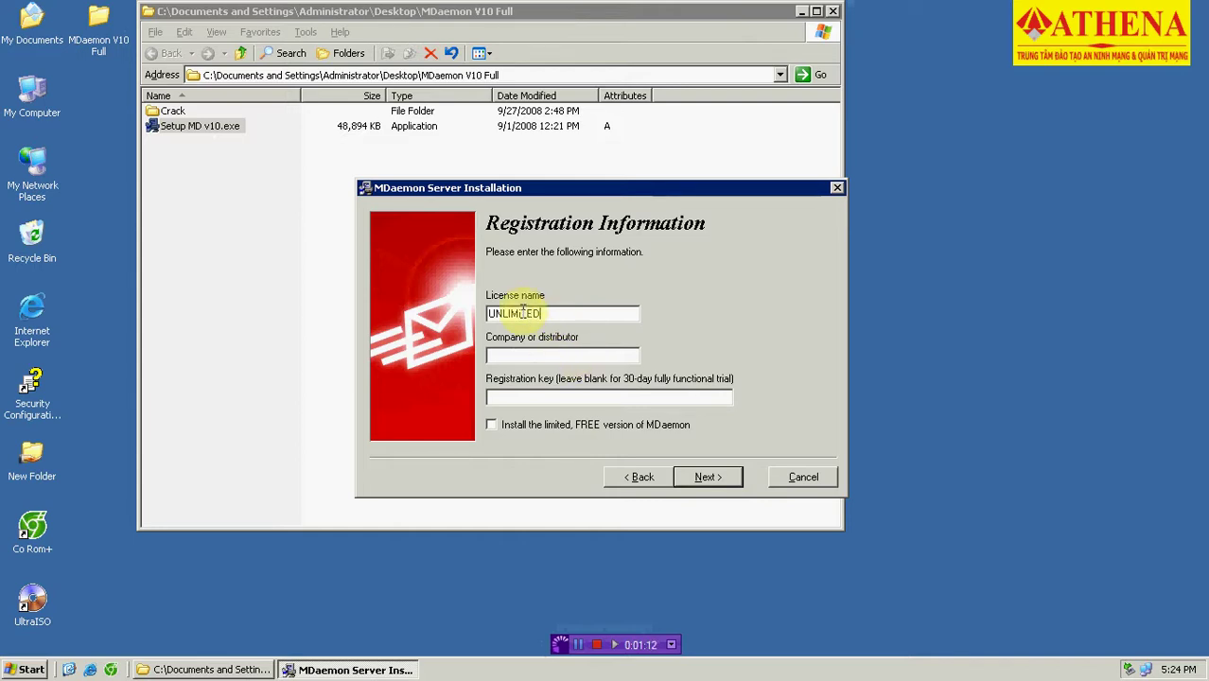
left_click(526, 313)
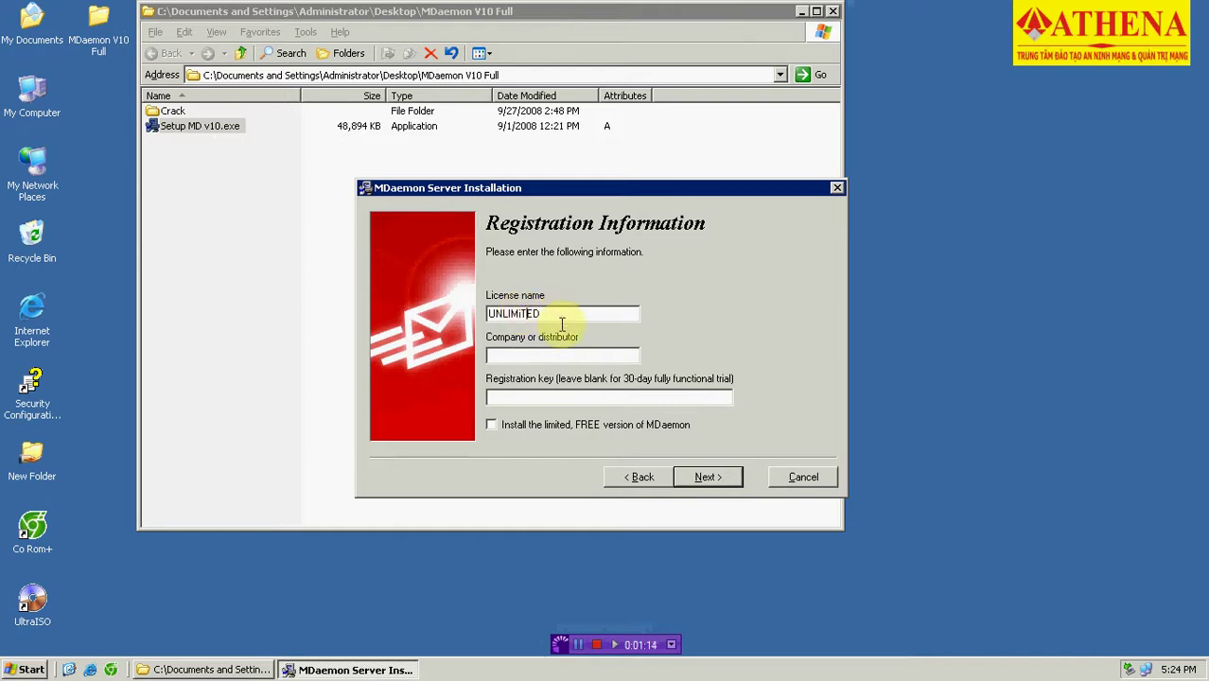
key("BackSpace")
type("I")
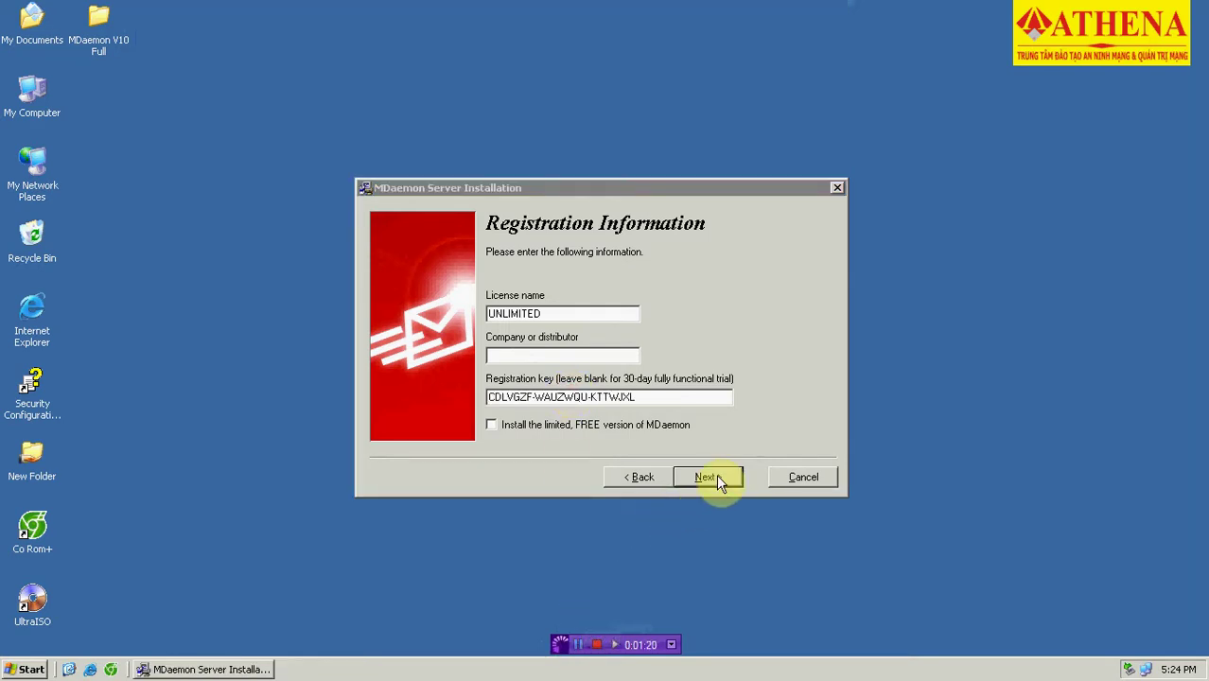
left_click(716, 476)
left_click(717, 476)
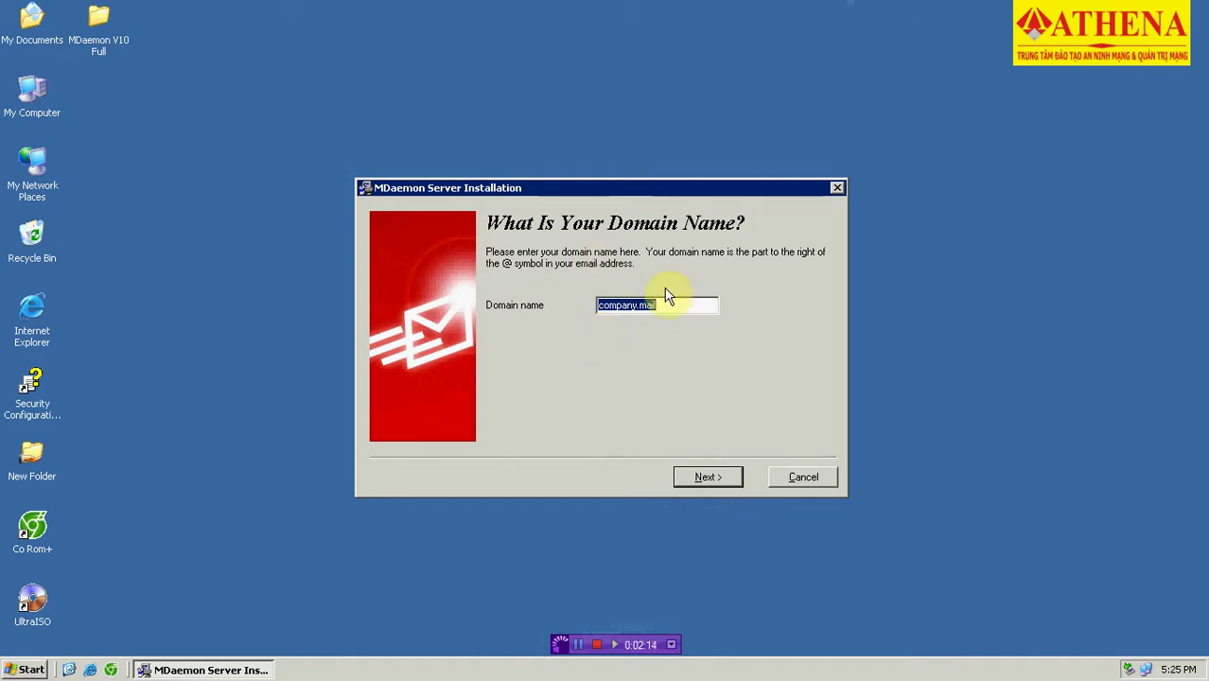
Set the domain to athena1.tk and create the first account 'admin' with a password.
type("athena1")
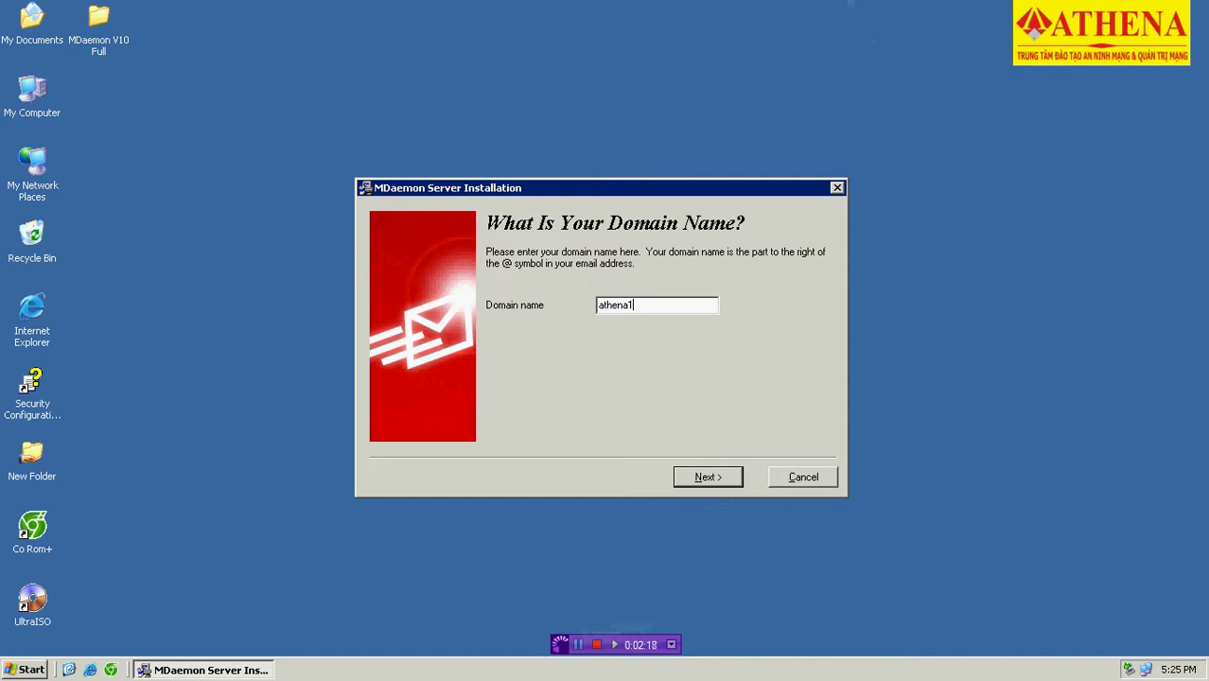
type(".tk")
left_click(704, 477)
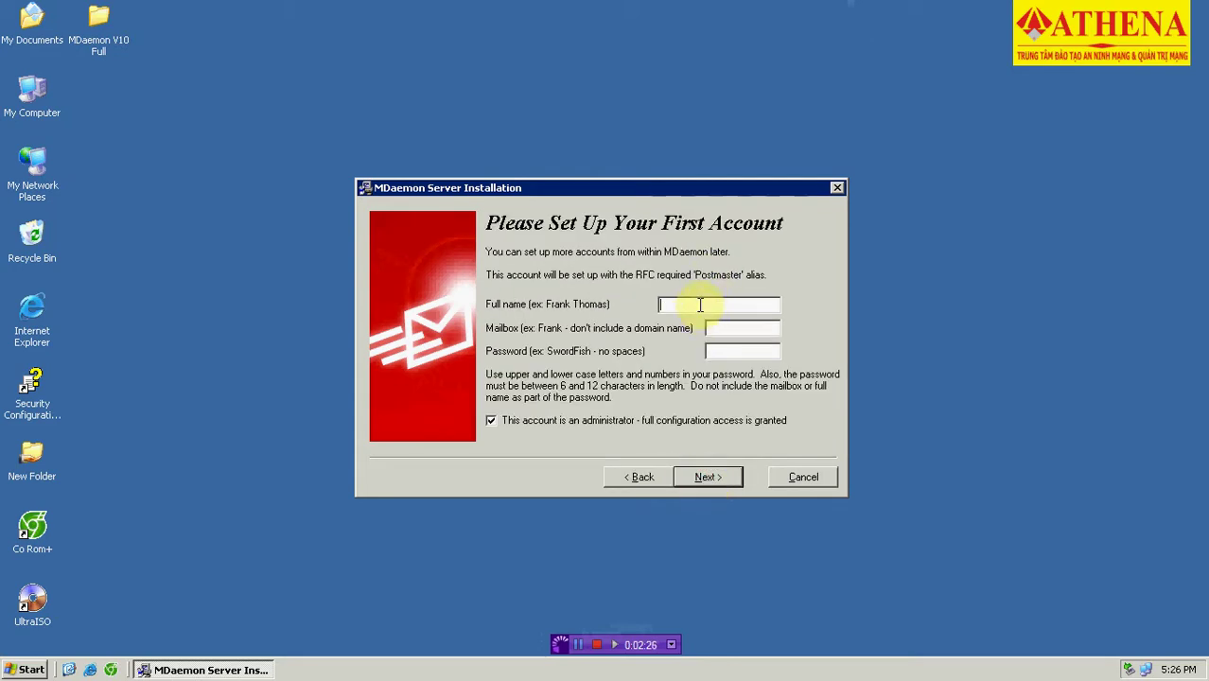
type("admin")
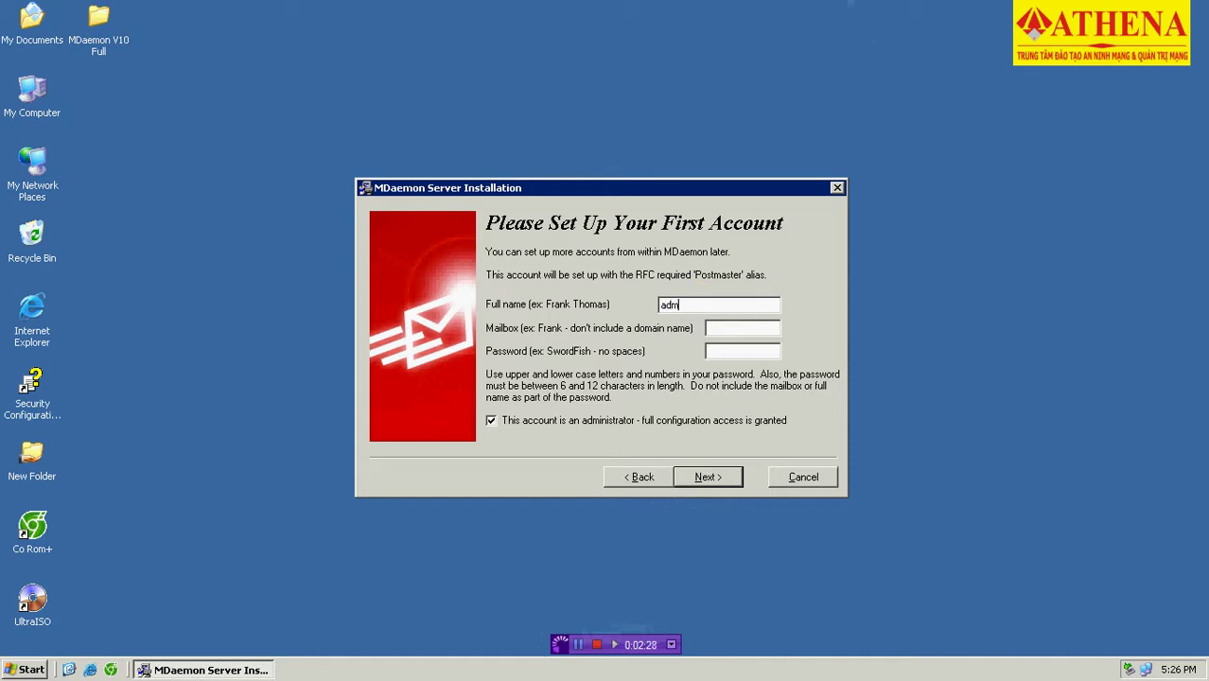
left_click(724, 328)
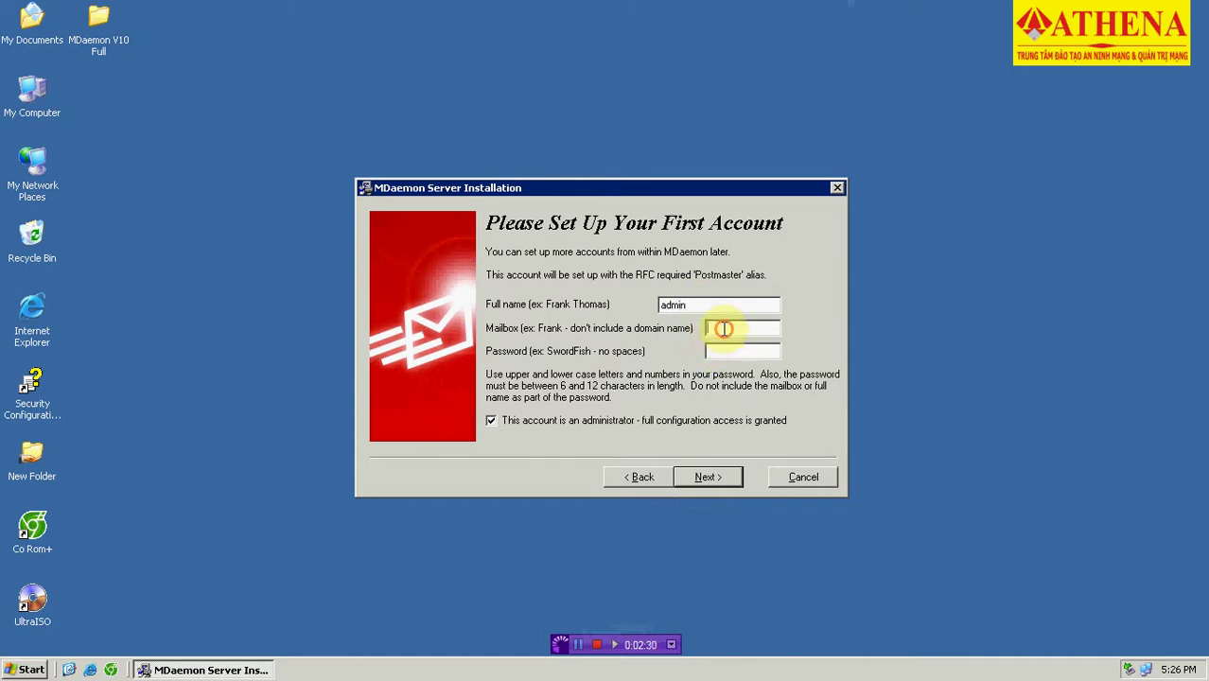
type("admin")
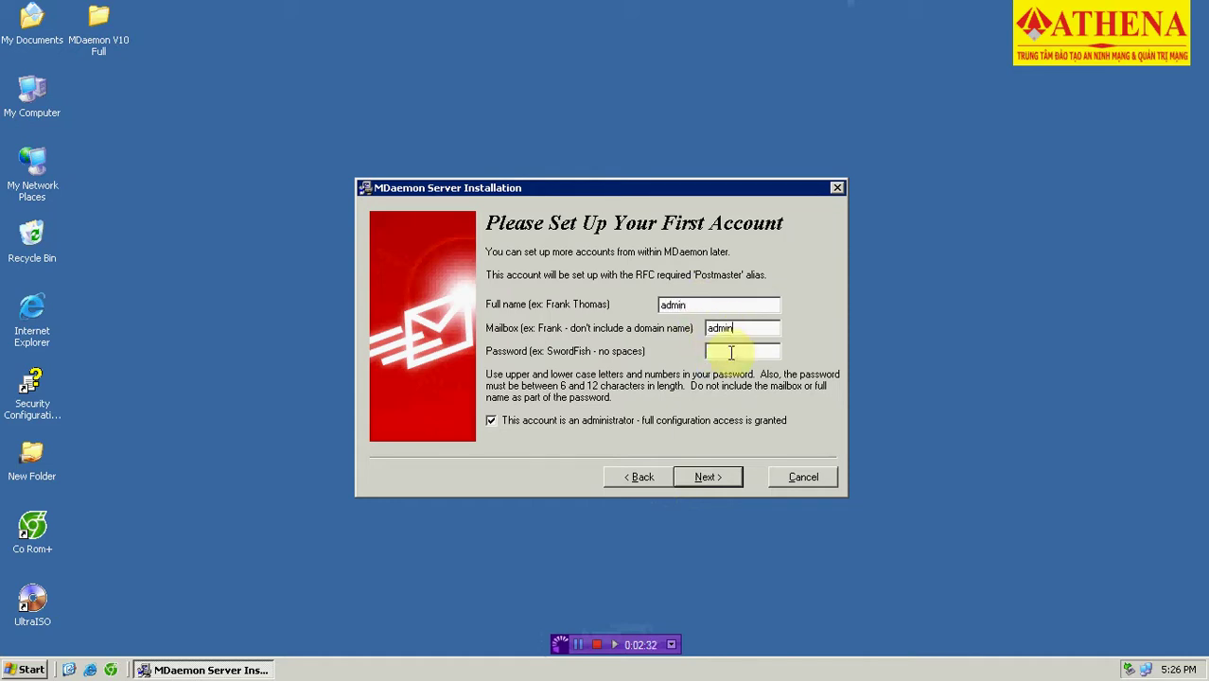
left_click(724, 352)
type("1234")
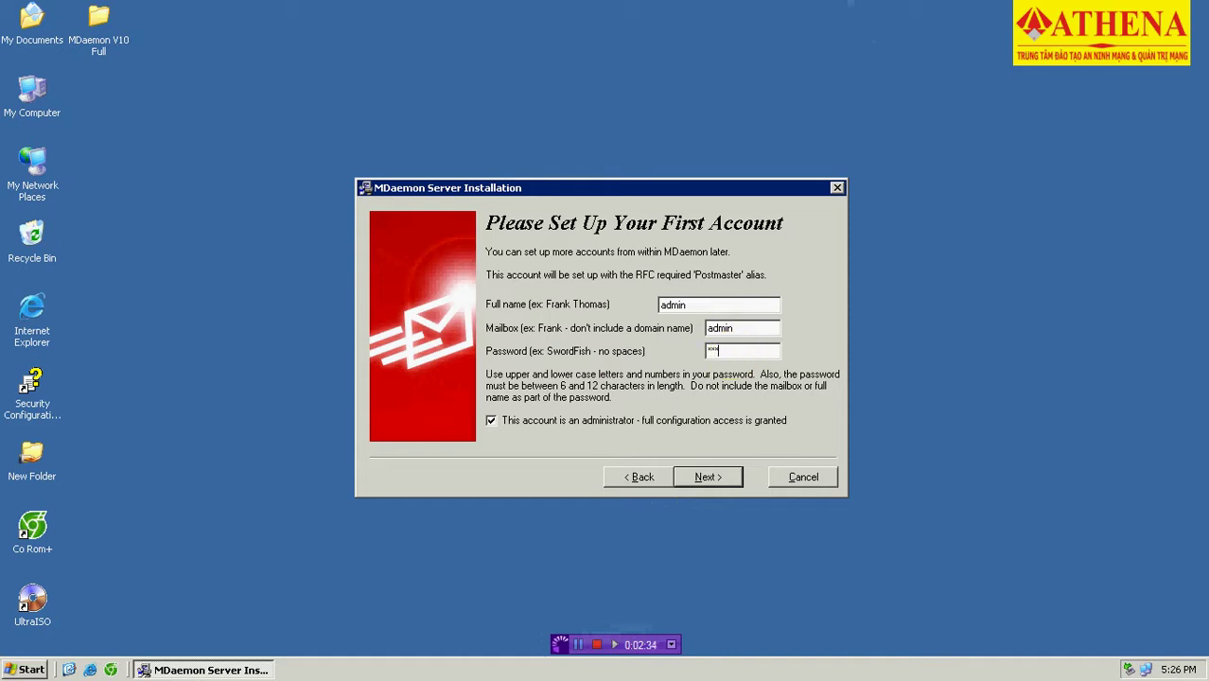
key("BackSpace")
key("BackSpace")
key("BackSpace")
key("BackSpace")
type("123456")
Set both primary and backup DNS servers to 14.0.21.5 and continue to Service Settings.
left_click(711, 483)
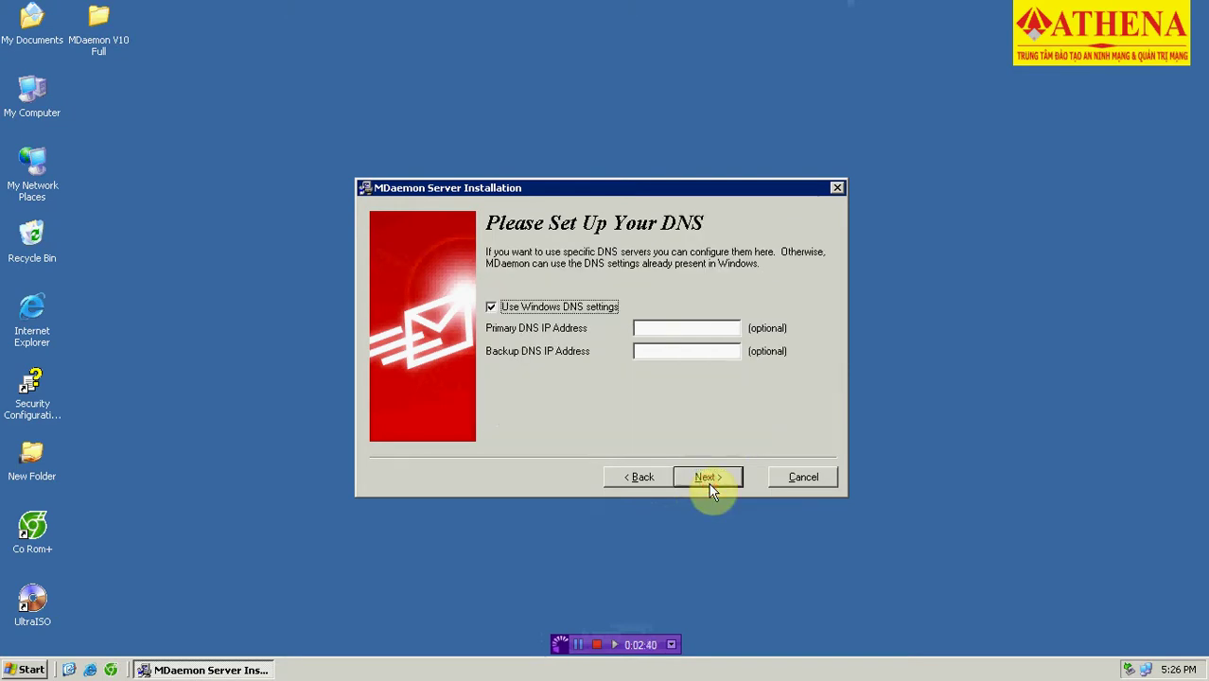
left_click(684, 330)
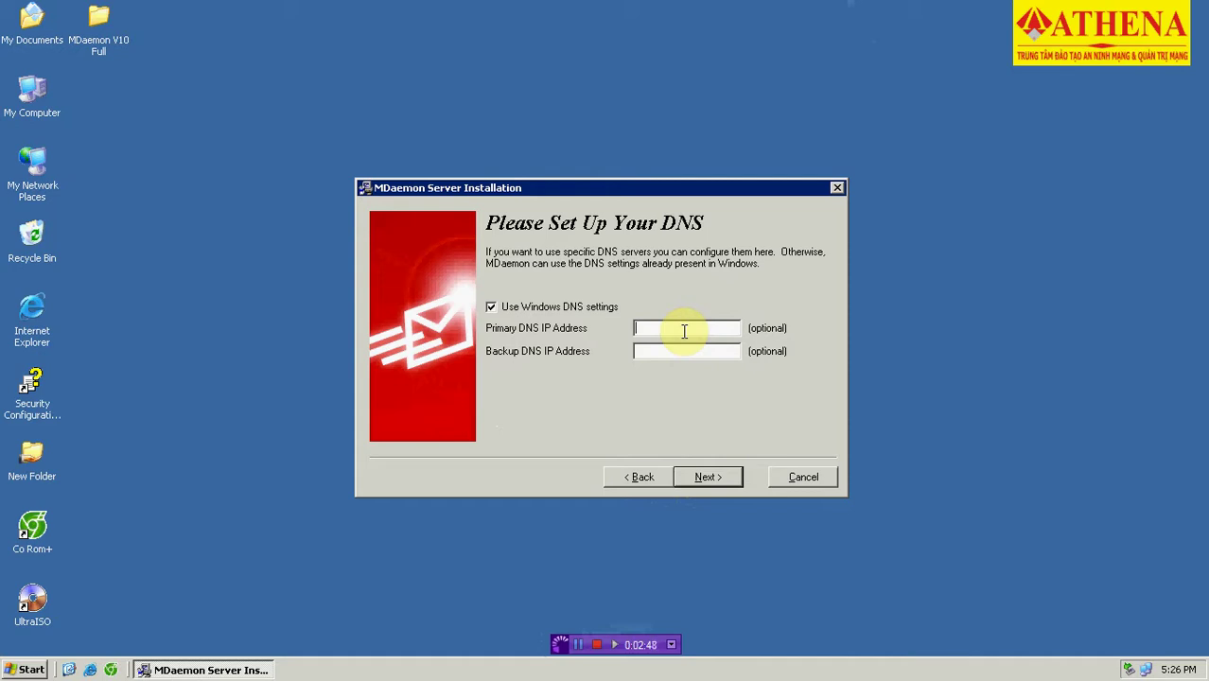
type("14.0")
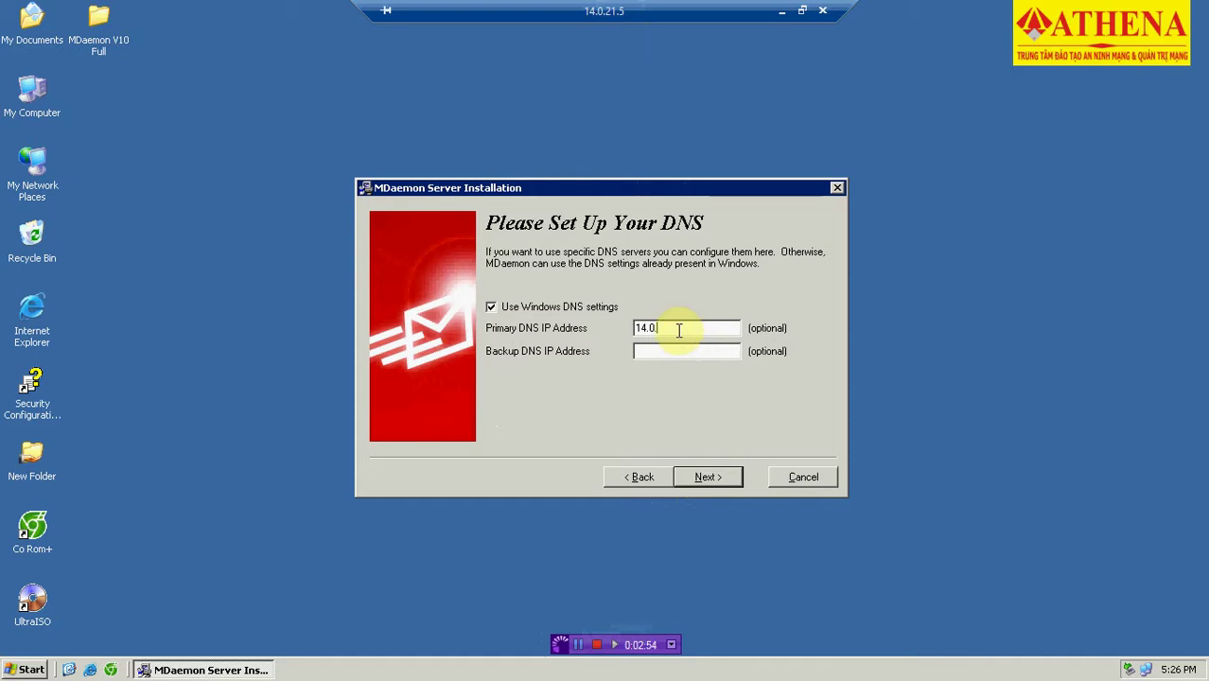
type(".21.5")
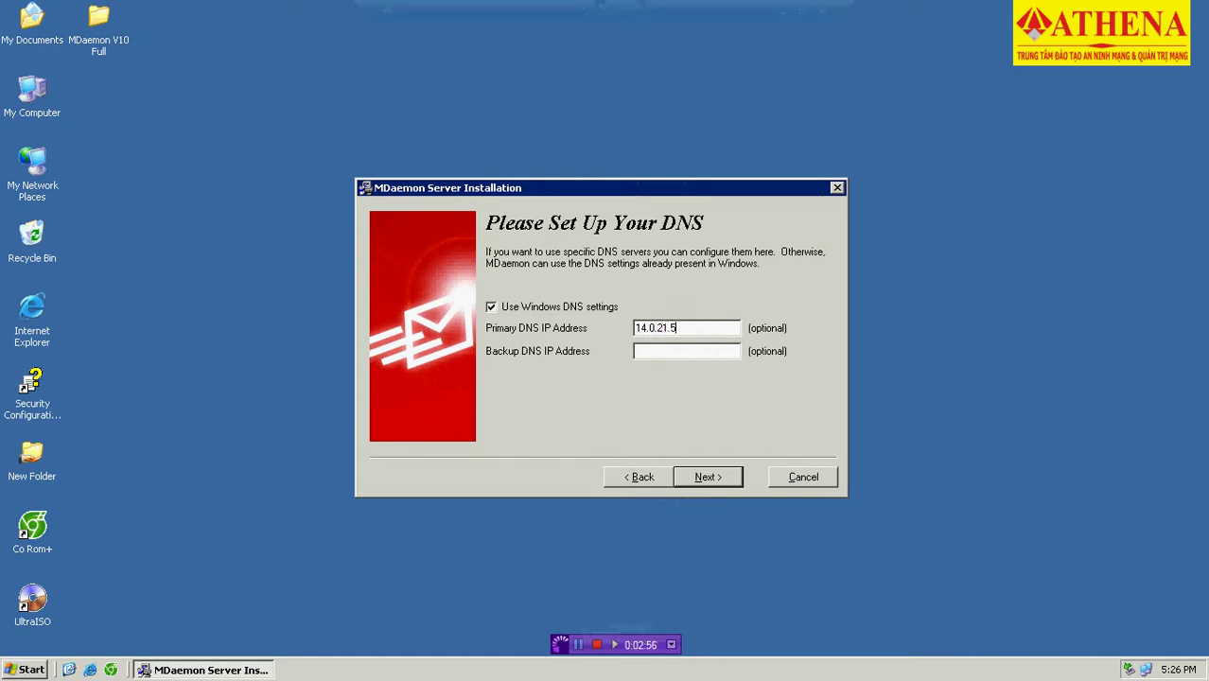
left_click(678, 347)
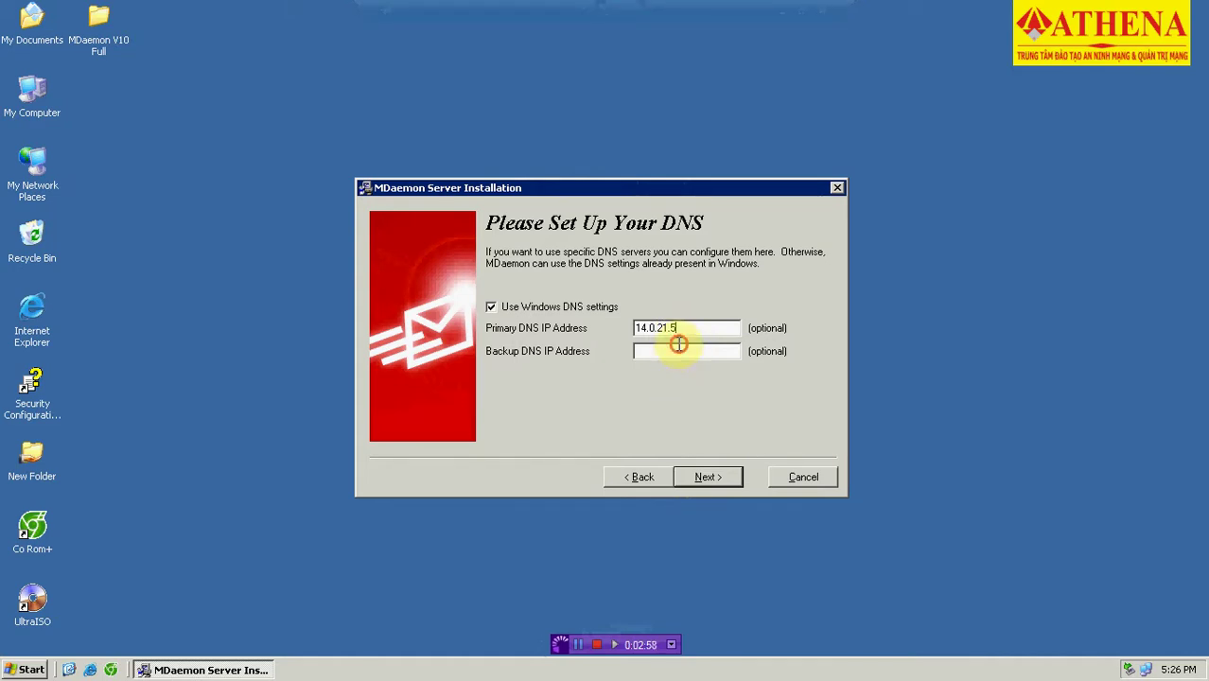
type("14")
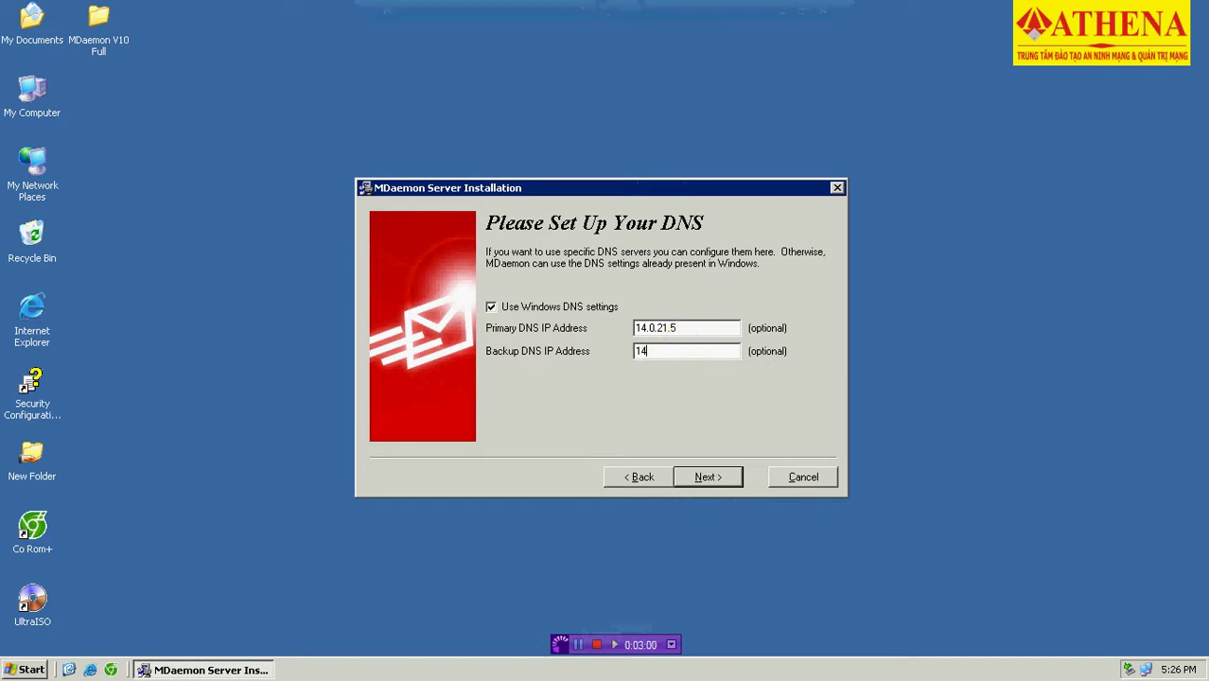
type(".0.21.5")
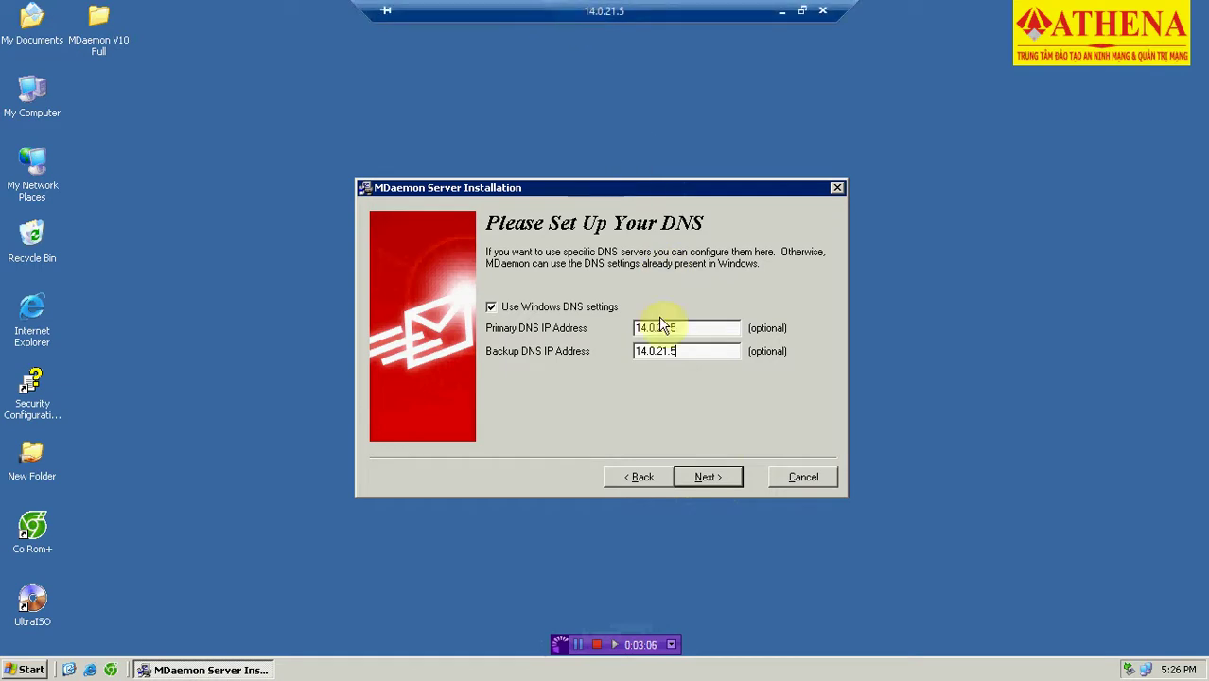
left_click(705, 476)
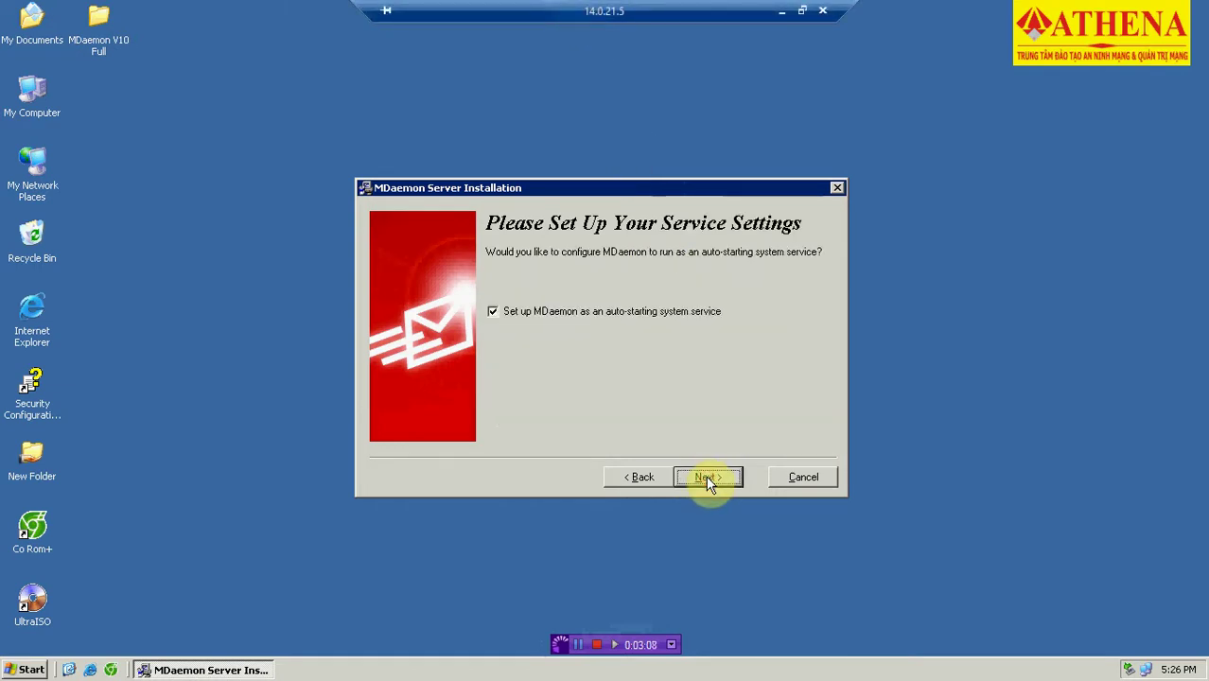
Keep MDaemon auto-starting as a service, turn off Start MDaemon, and finish setup.
left_click(706, 476)
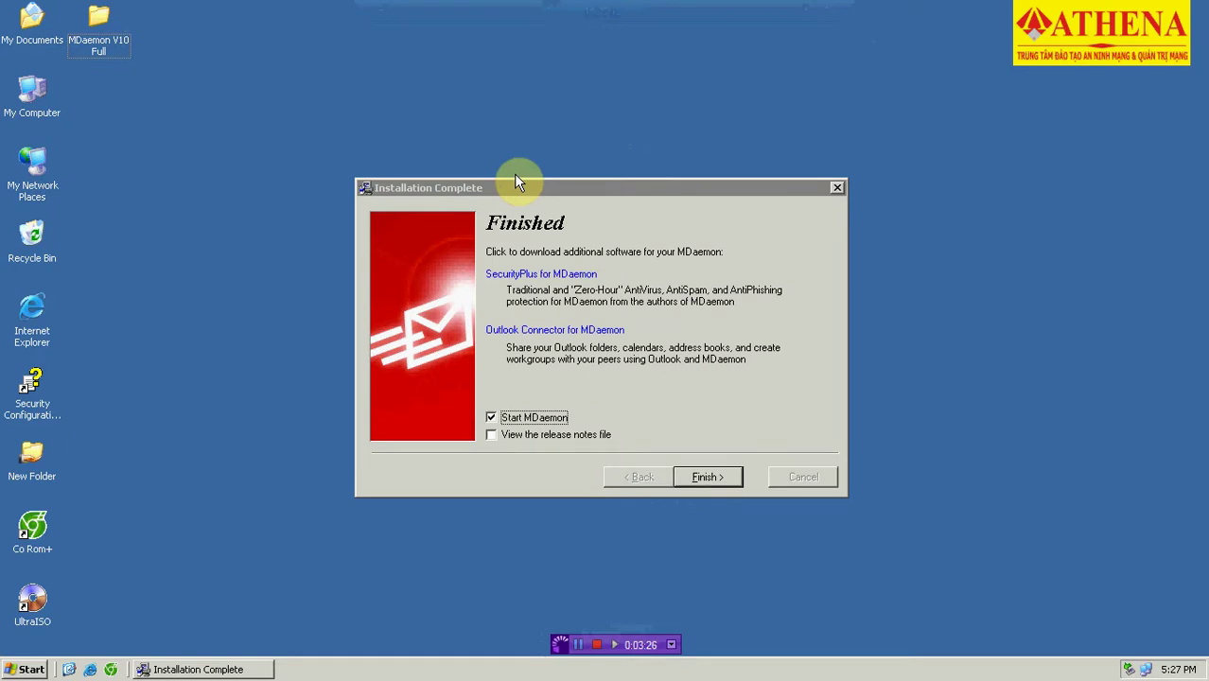
left_click(512, 417)
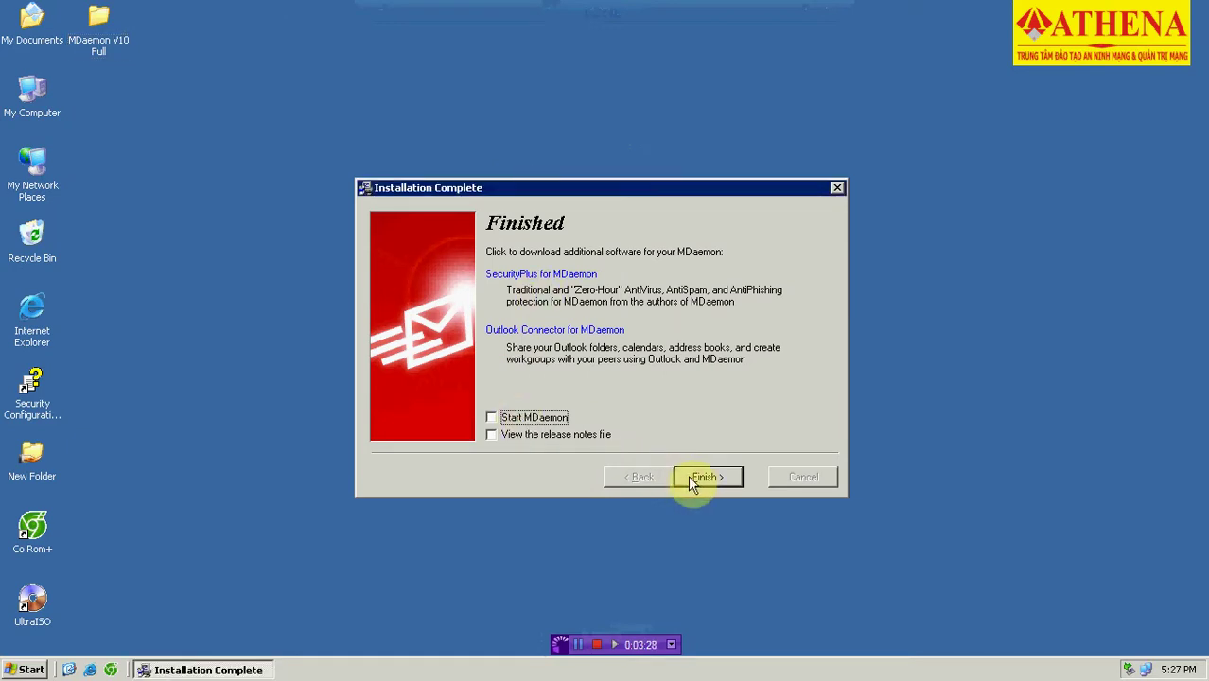
left_click(699, 477)
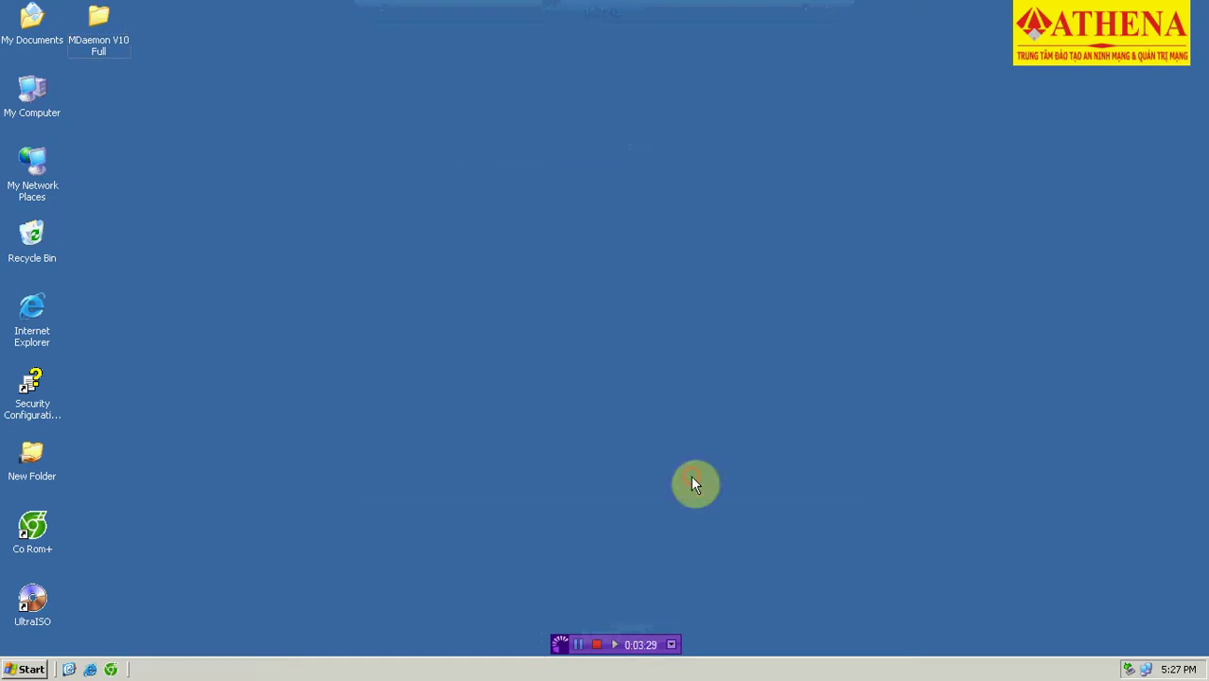
Paste the copied files into C:\MDaemon\App, replacing existing ones, then close the window.
double_click(32, 101)
double_click(57, 140)
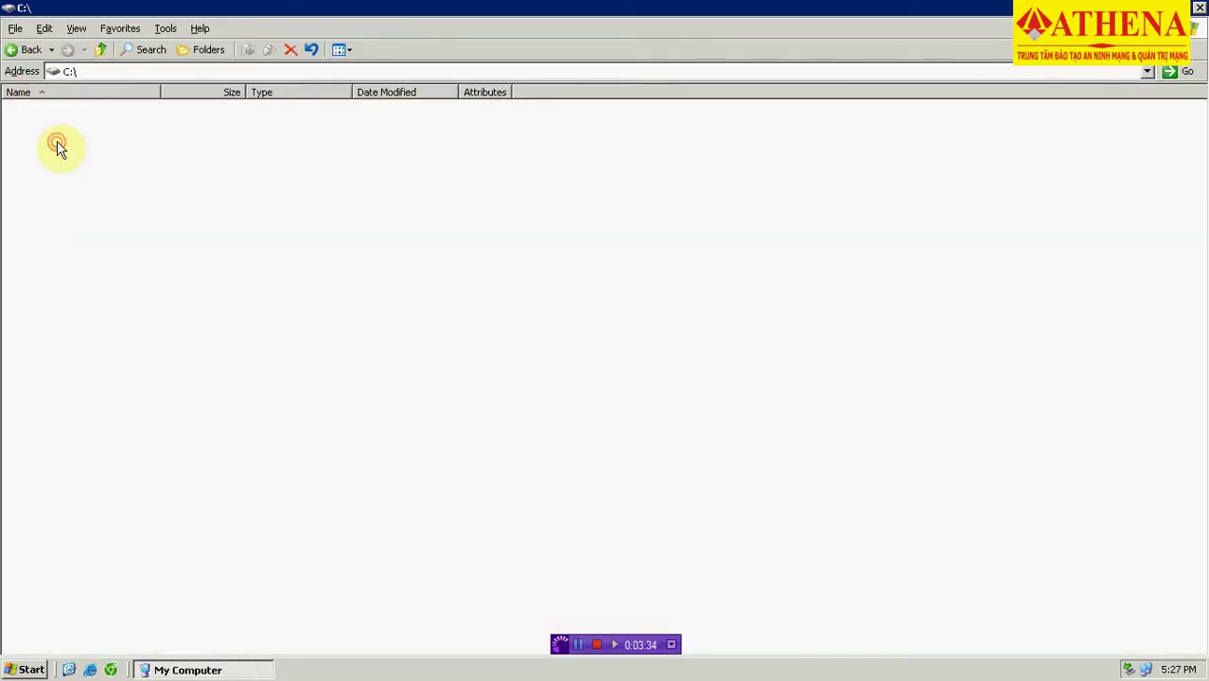
double_click(43, 168)
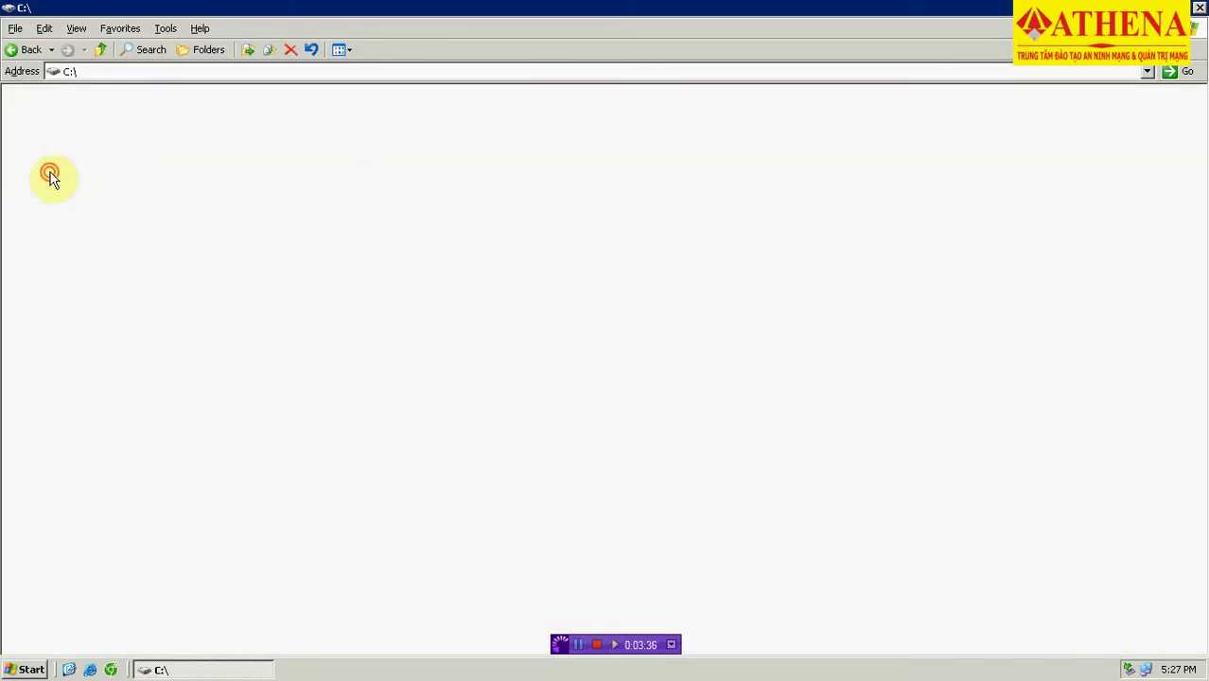
double_click(28, 109)
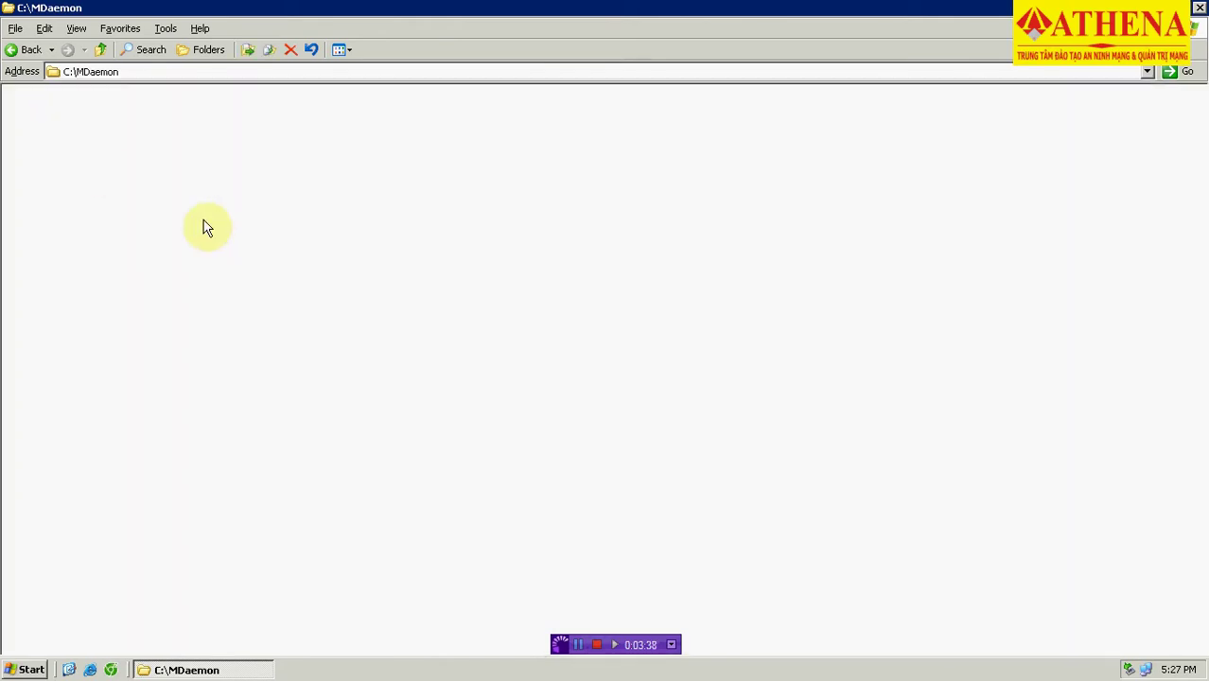
right_click(612, 251)
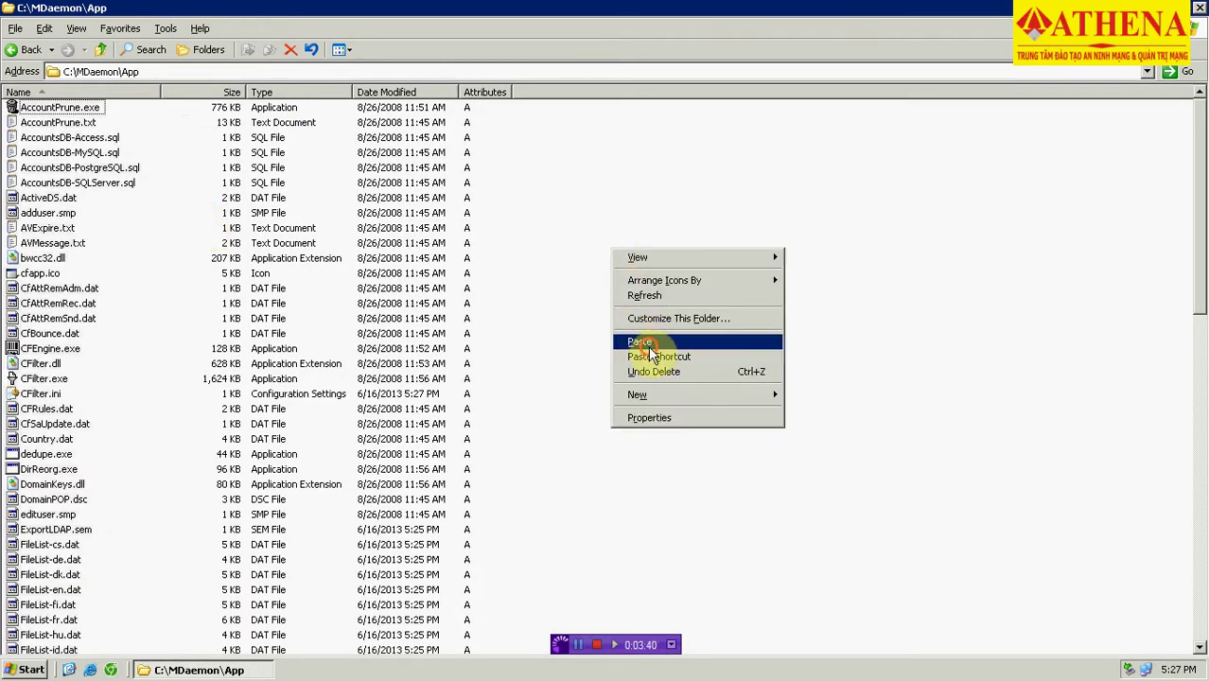
left_click(650, 343)
left_click(660, 419)
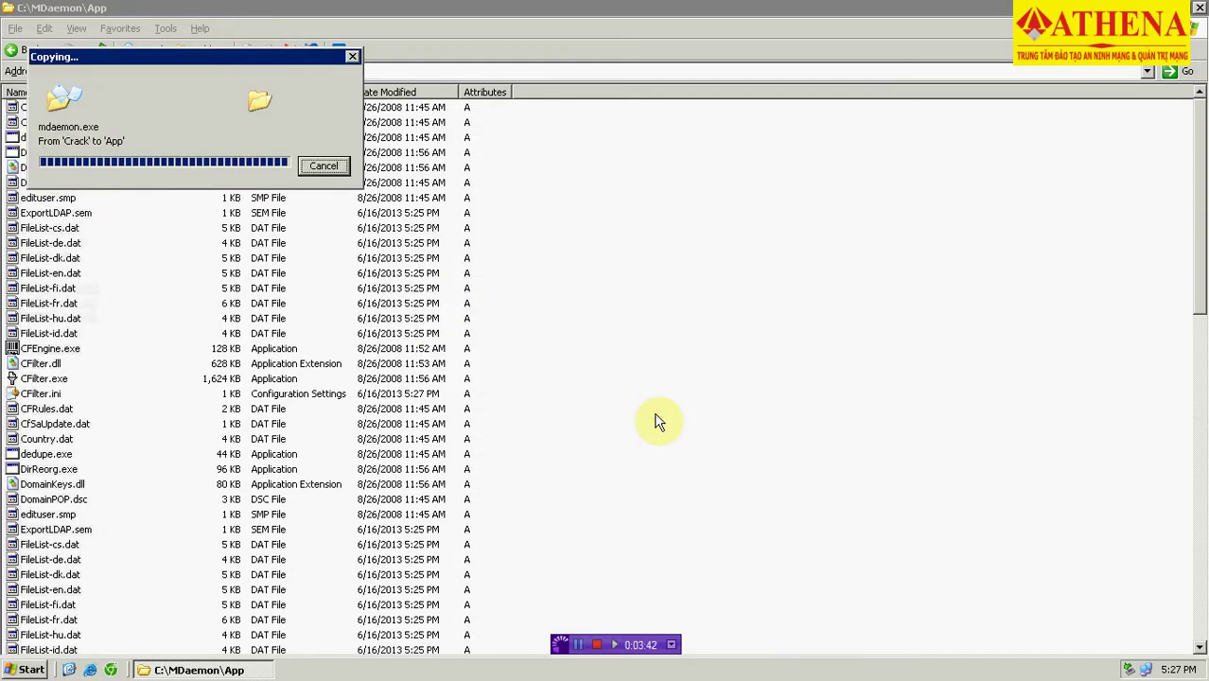
left_click(1200, 8)
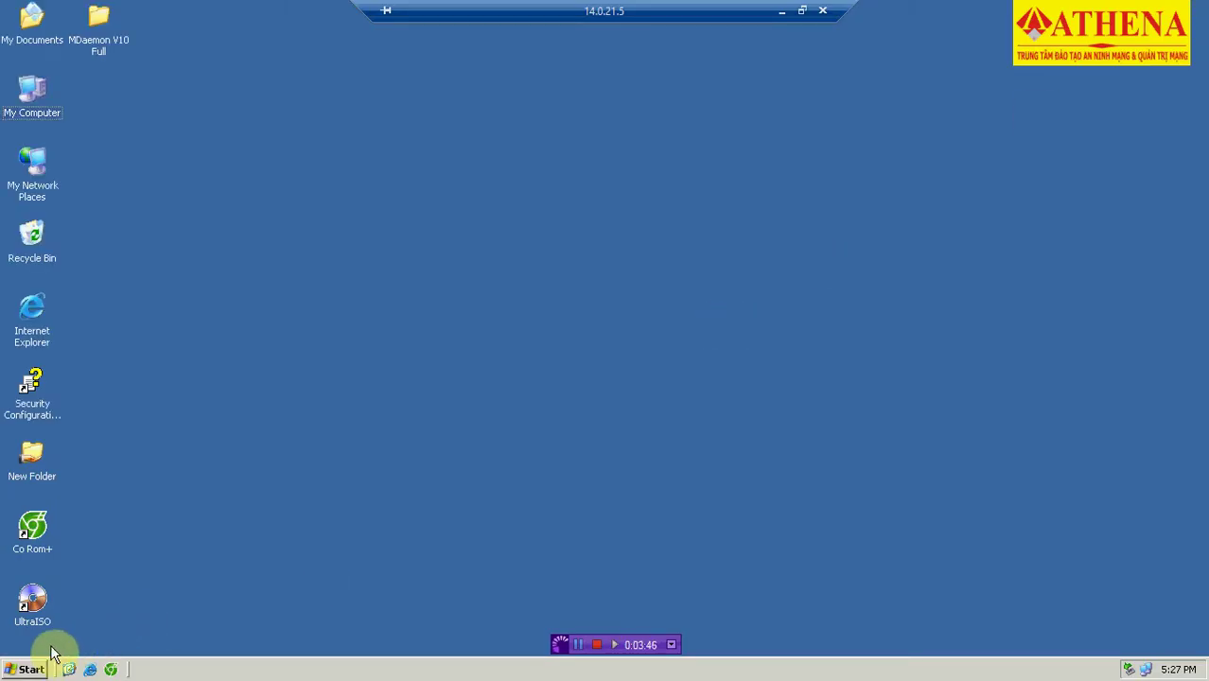
Launch Start MDaemon from the MDaemon program group in the Start menu.
left_click(29, 668)
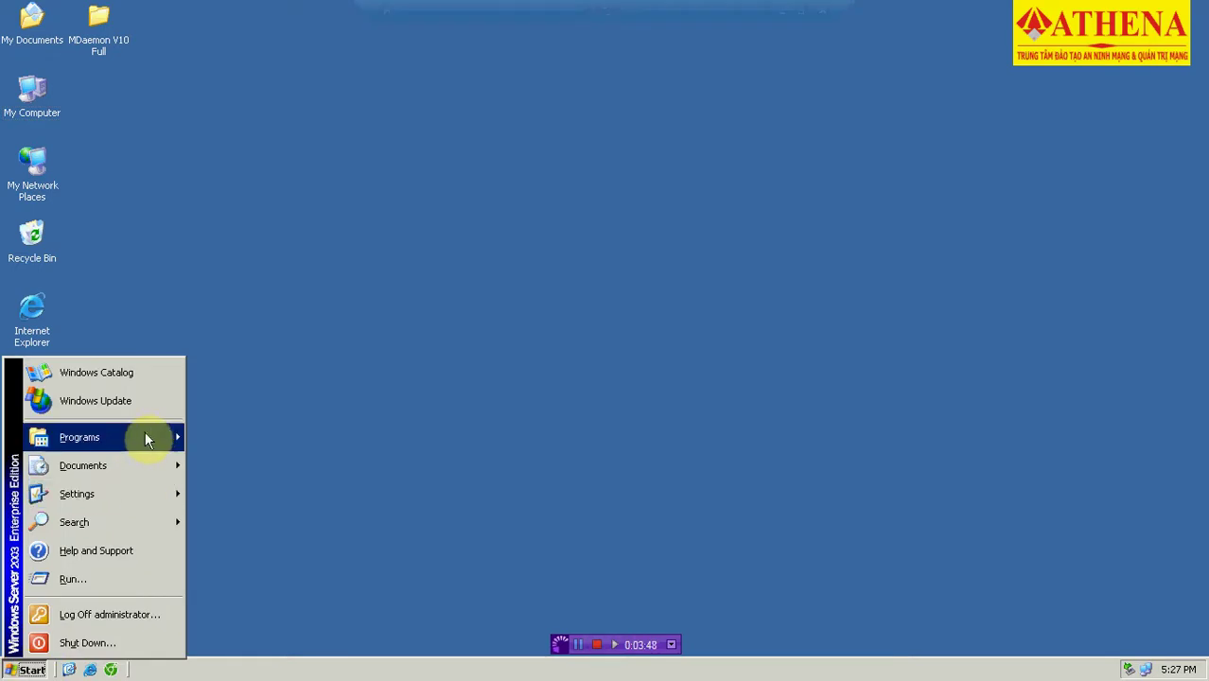
mouse_move(149, 431)
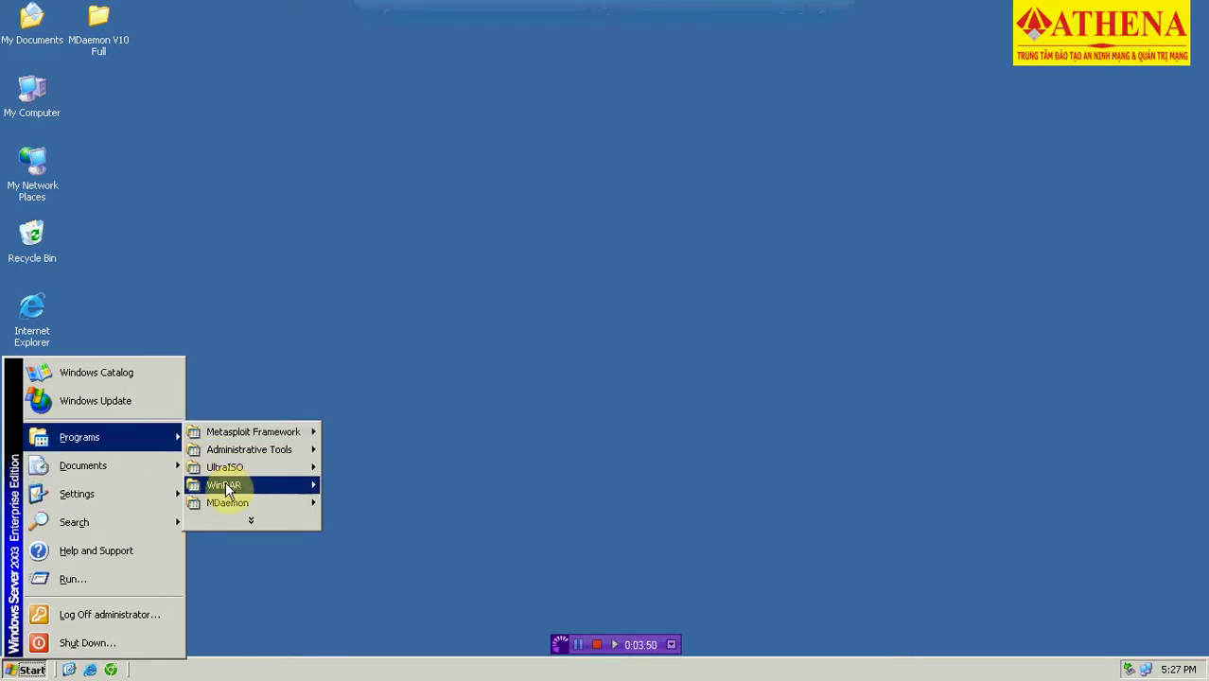
mouse_move(235, 499)
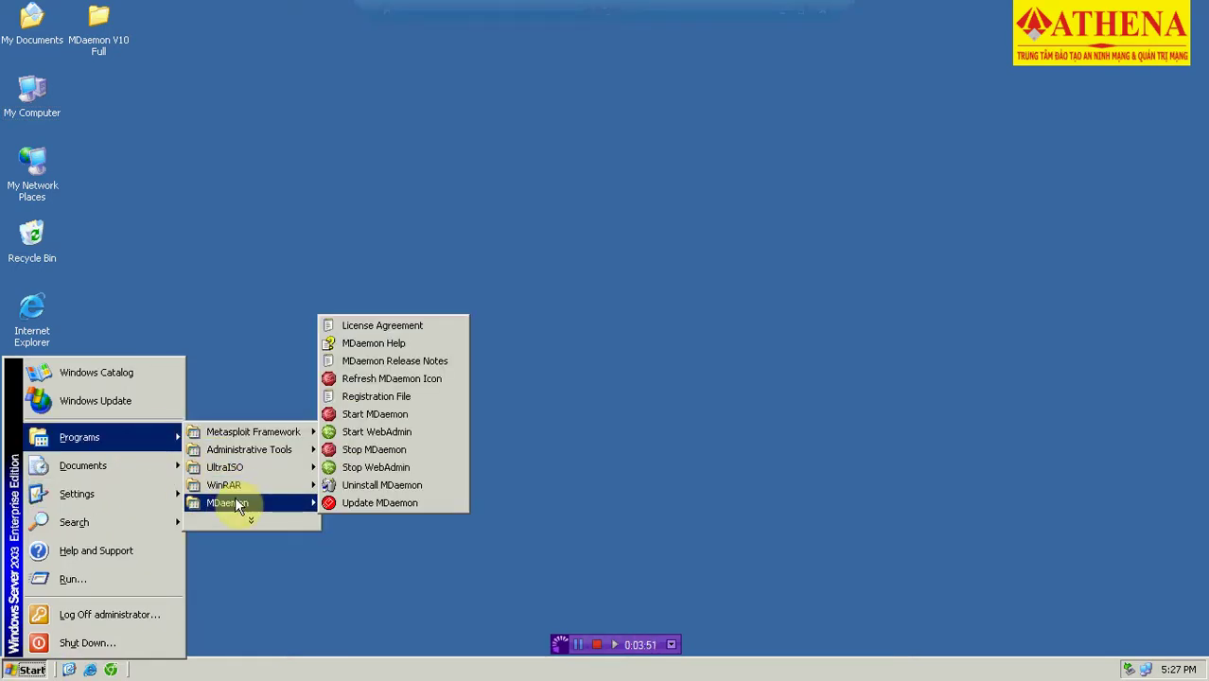
left_click(395, 417)
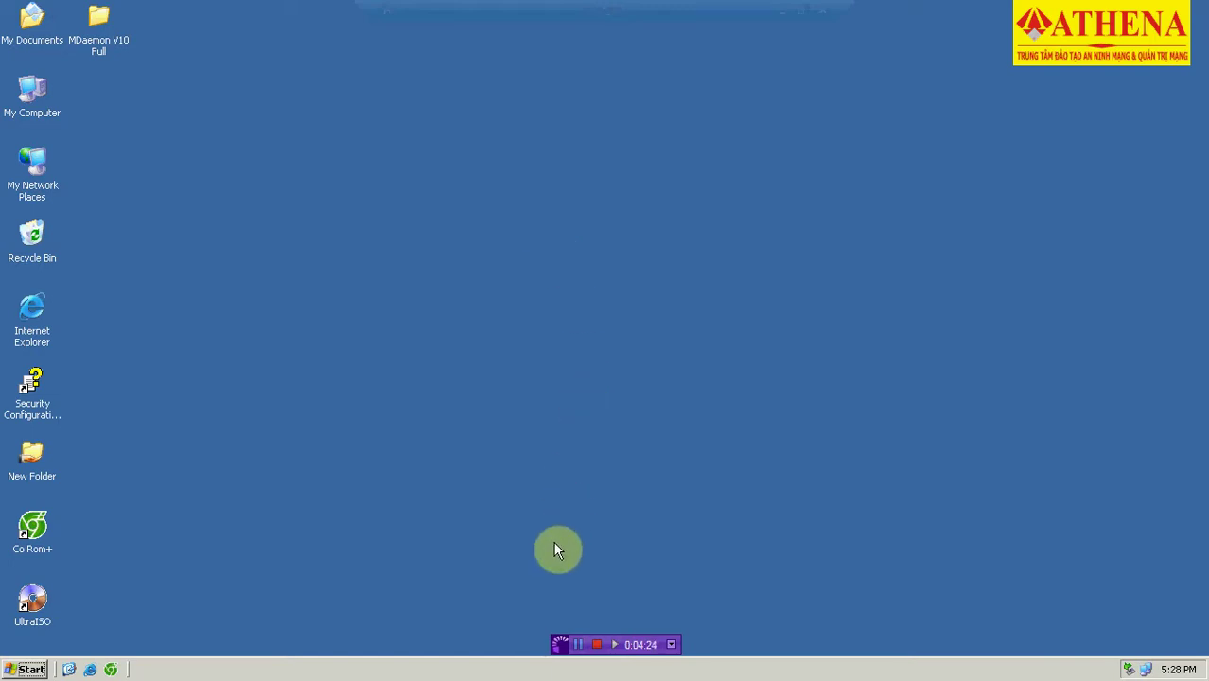
Reposition and maximize the MDaemon PRO window, then show the Accounts menu.
left_click(578, 645)
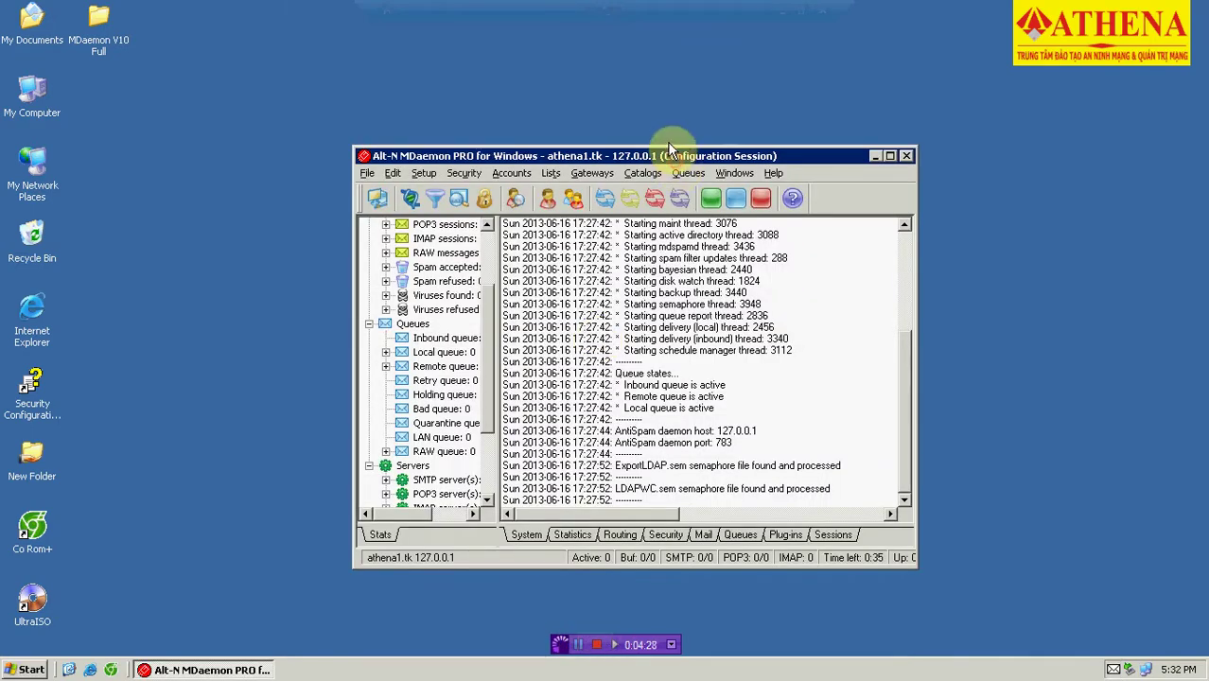
left_click_drag(674, 160, 648, 116)
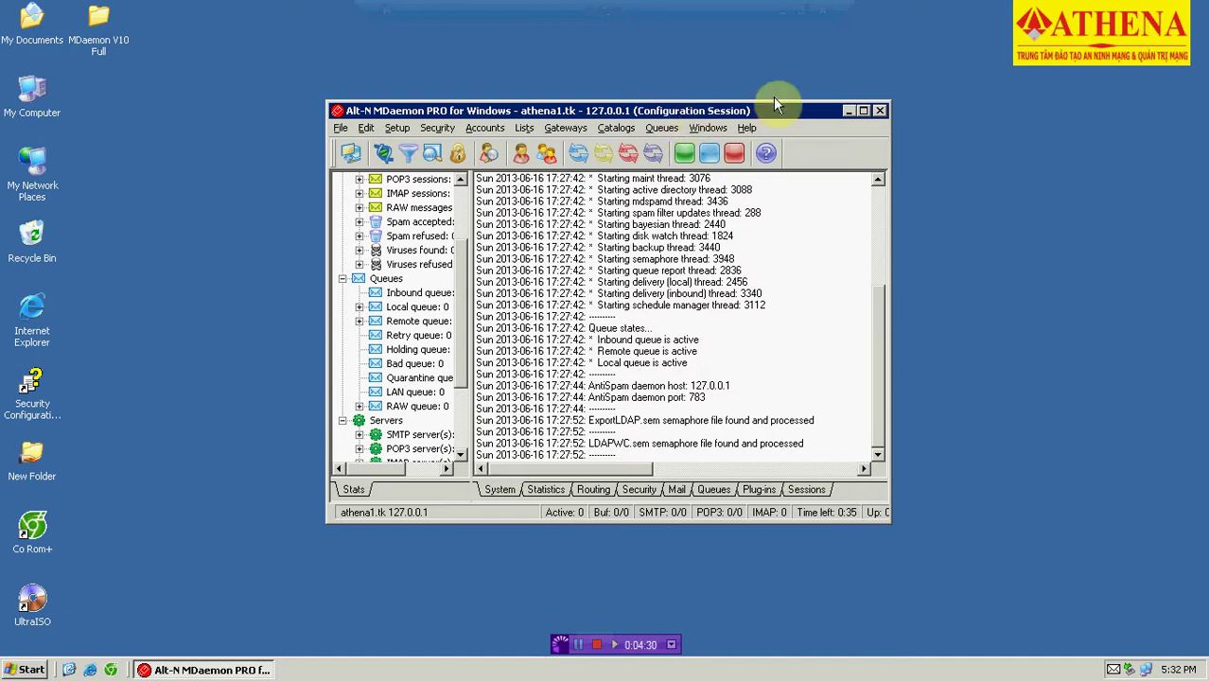
left_click(863, 112)
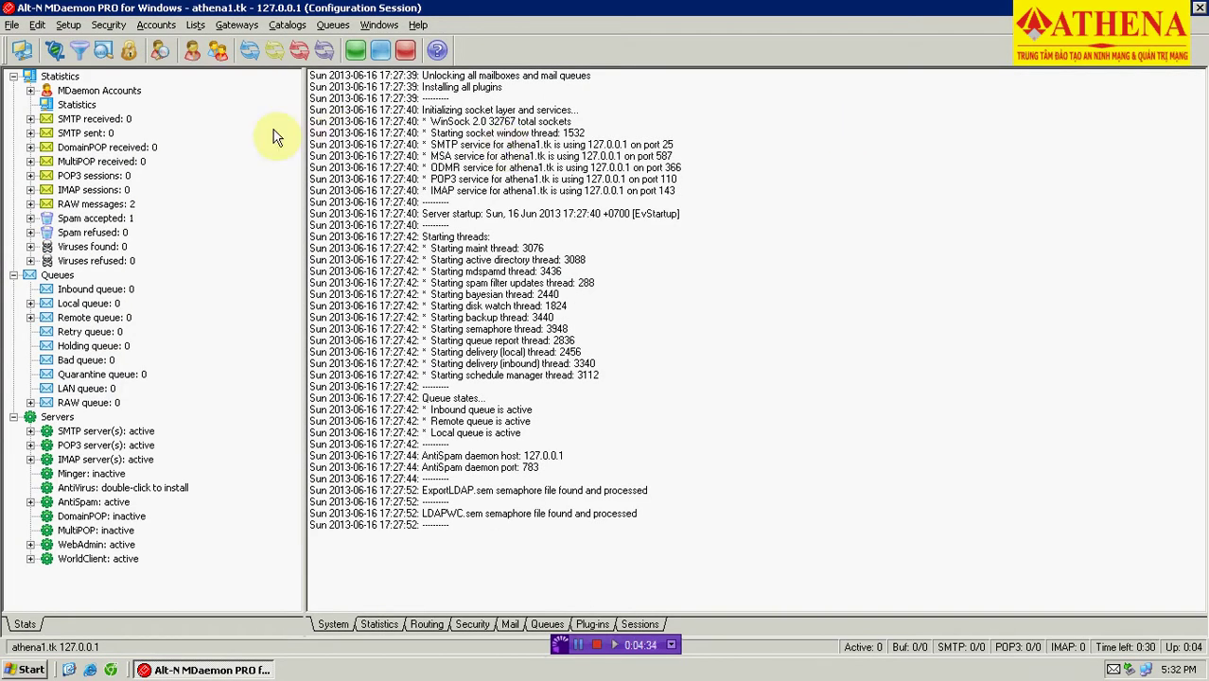
left_click(157, 26)
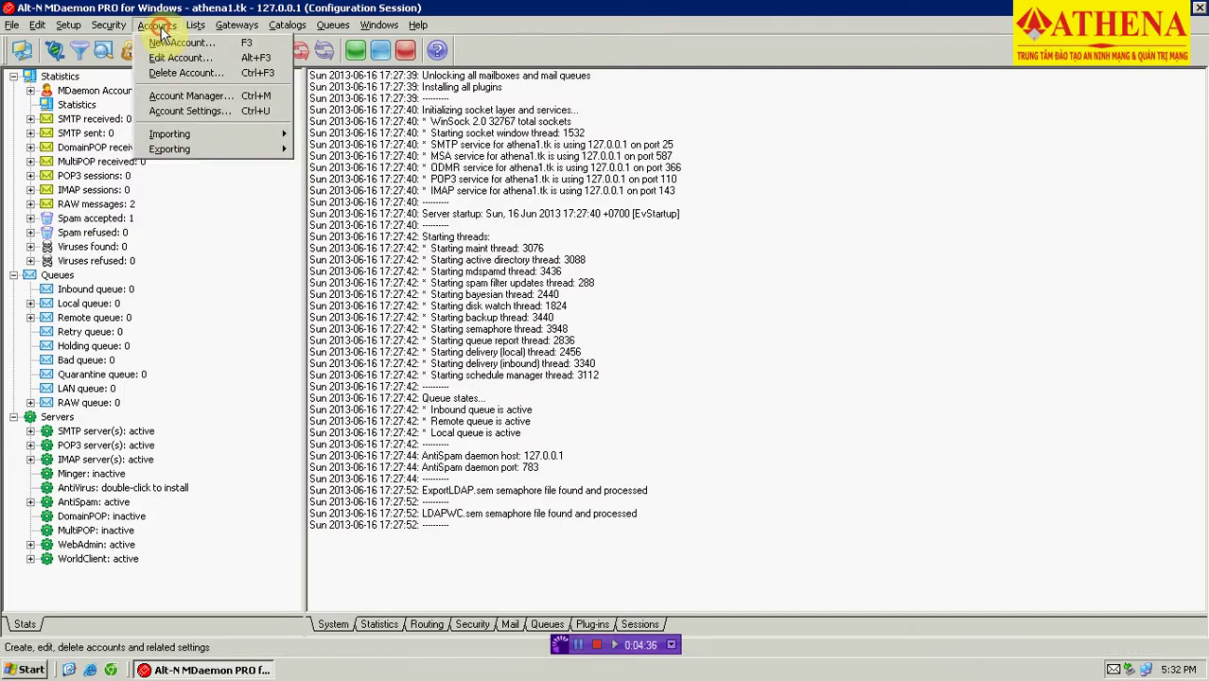
Start a new account named TQ and move its dialog aside.
left_click(207, 46)
left_click(333, 166)
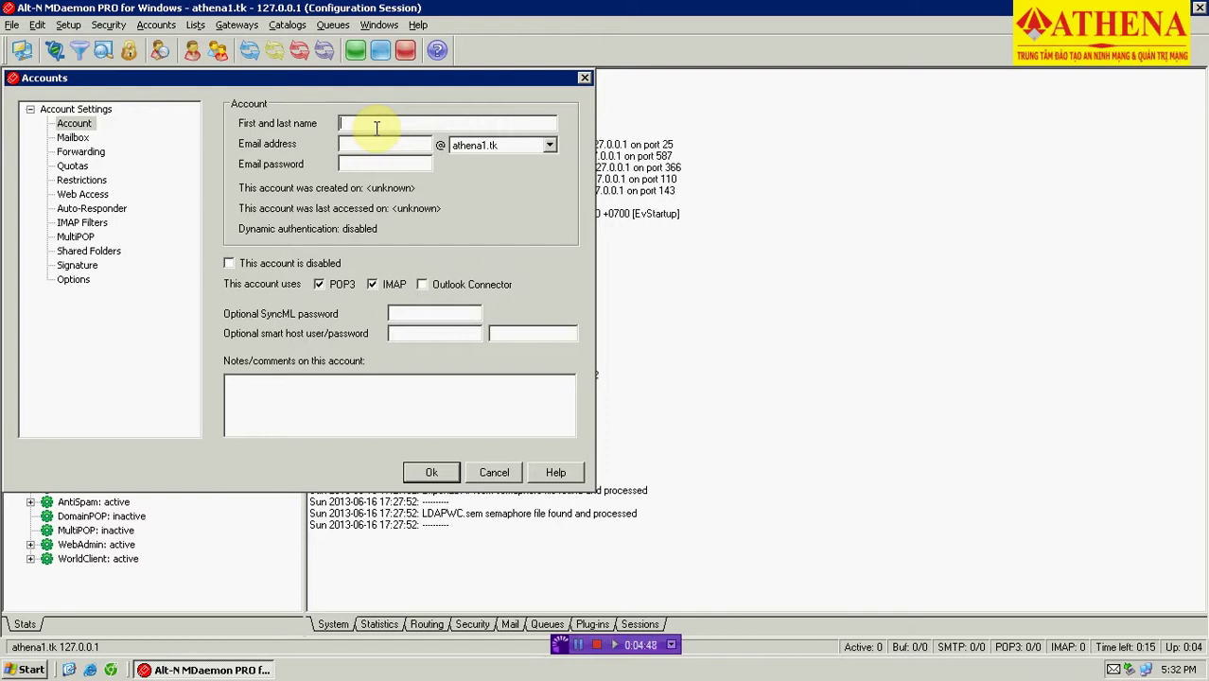
type("TQ")
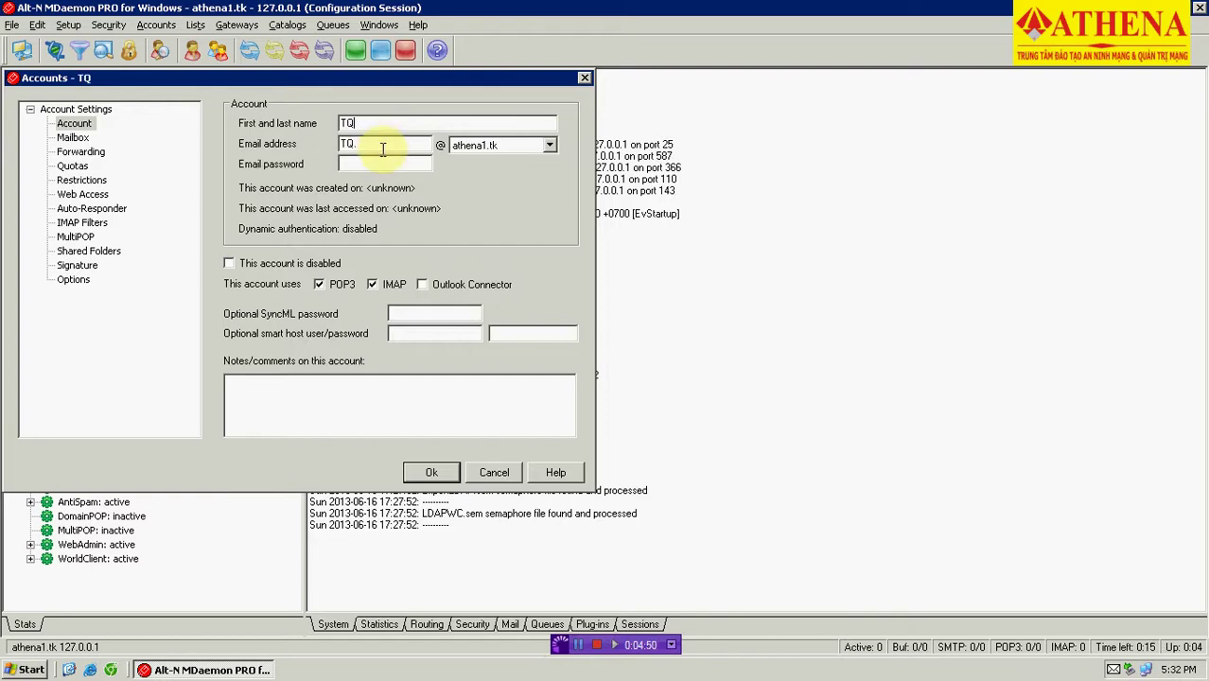
left_click(382, 150)
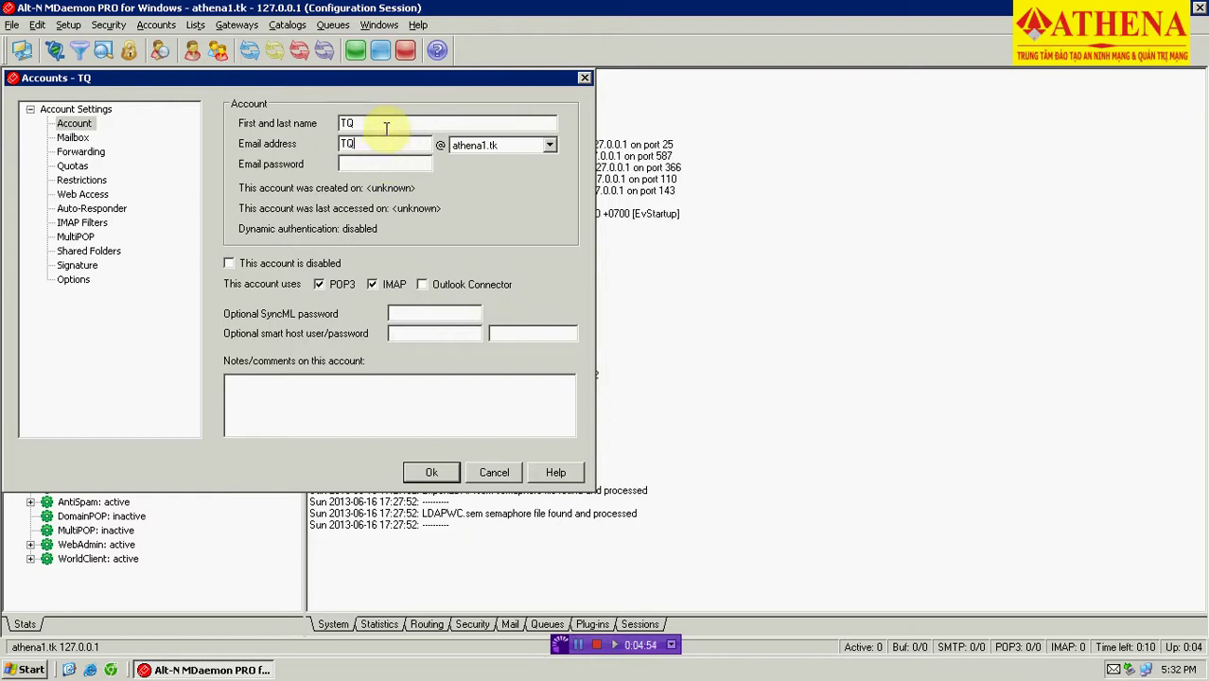
left_click(383, 165)
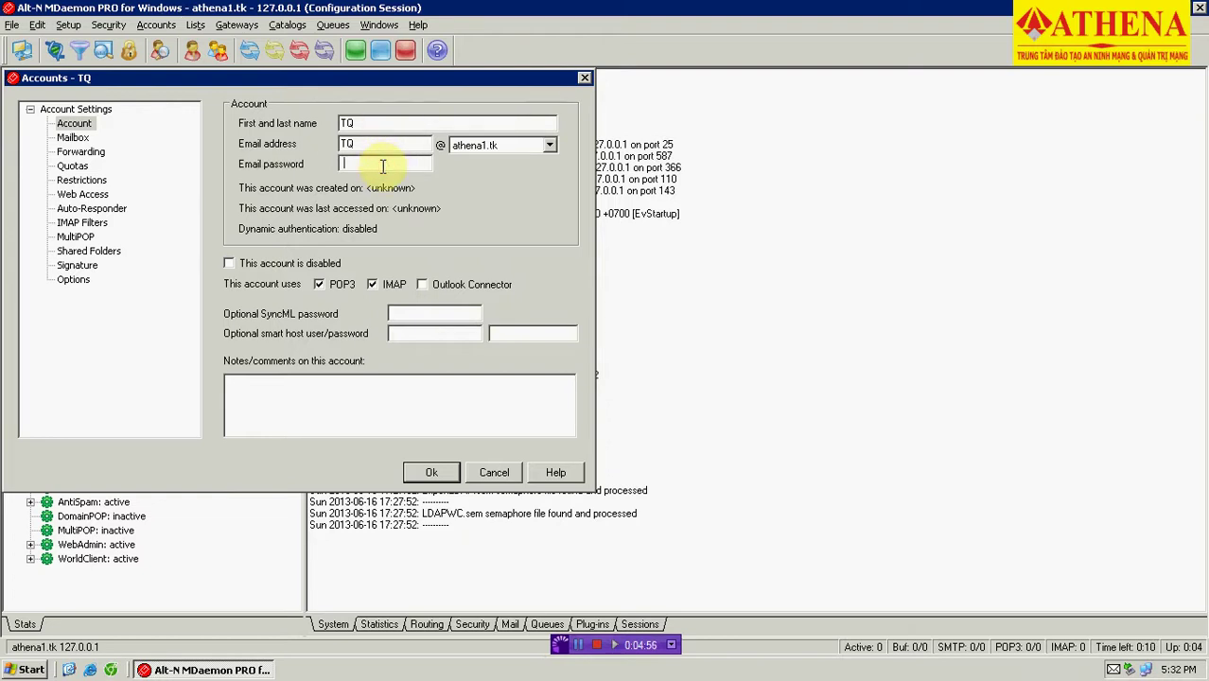
left_click_drag(391, 76, 541, 120)
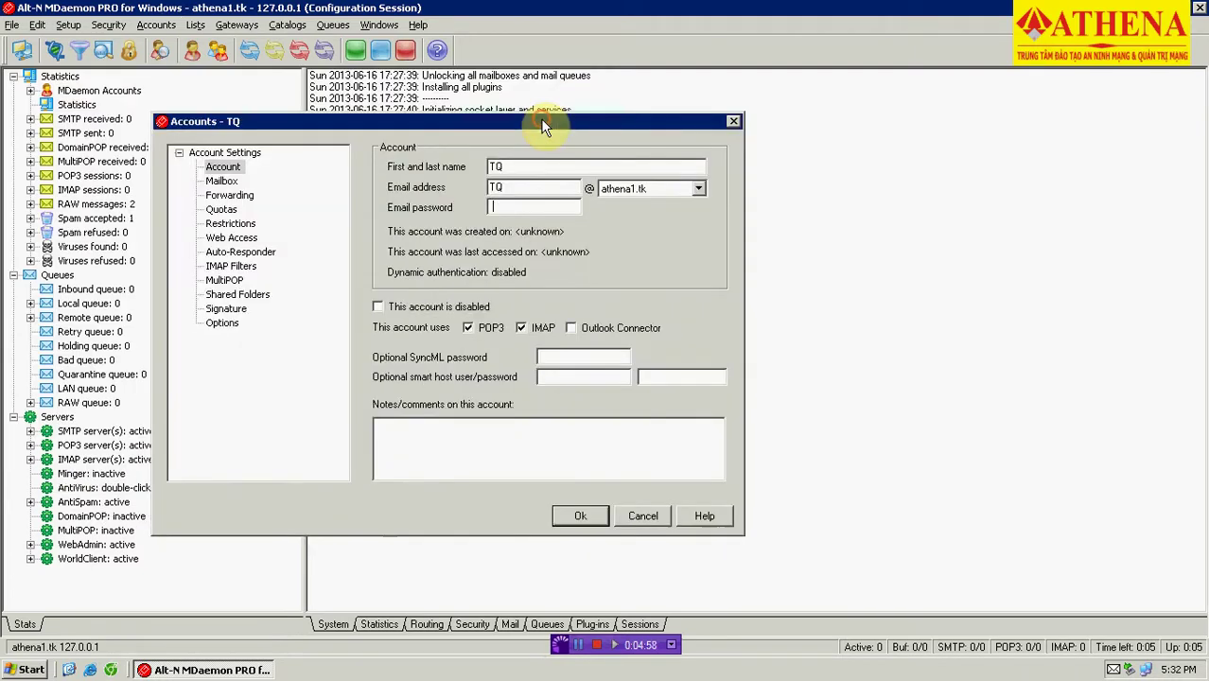
Turn off the strong-password requirement in Account Settings.
left_click(156, 24)
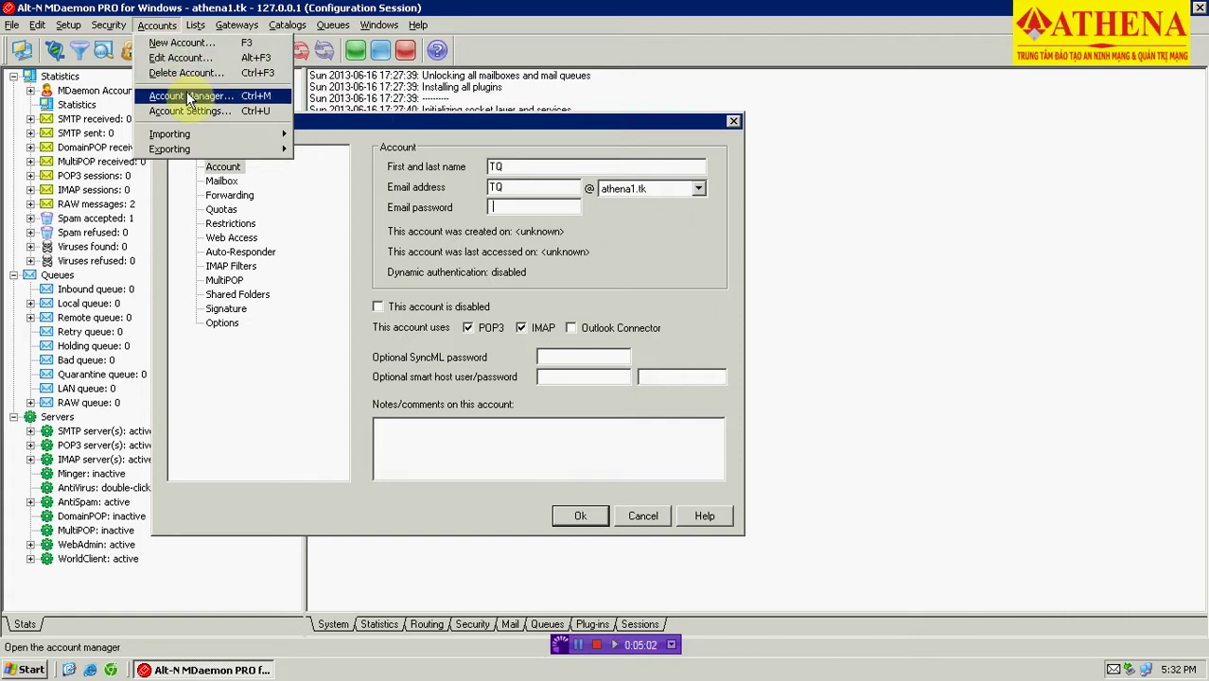
left_click(234, 108)
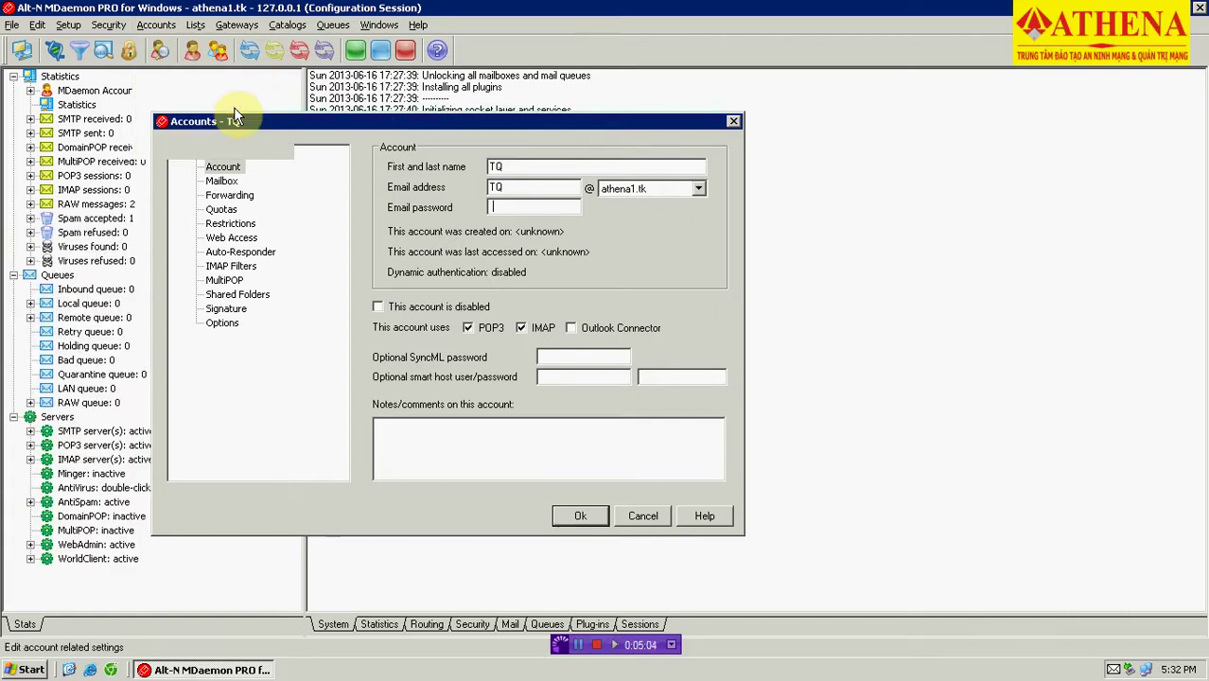
left_click(281, 419)
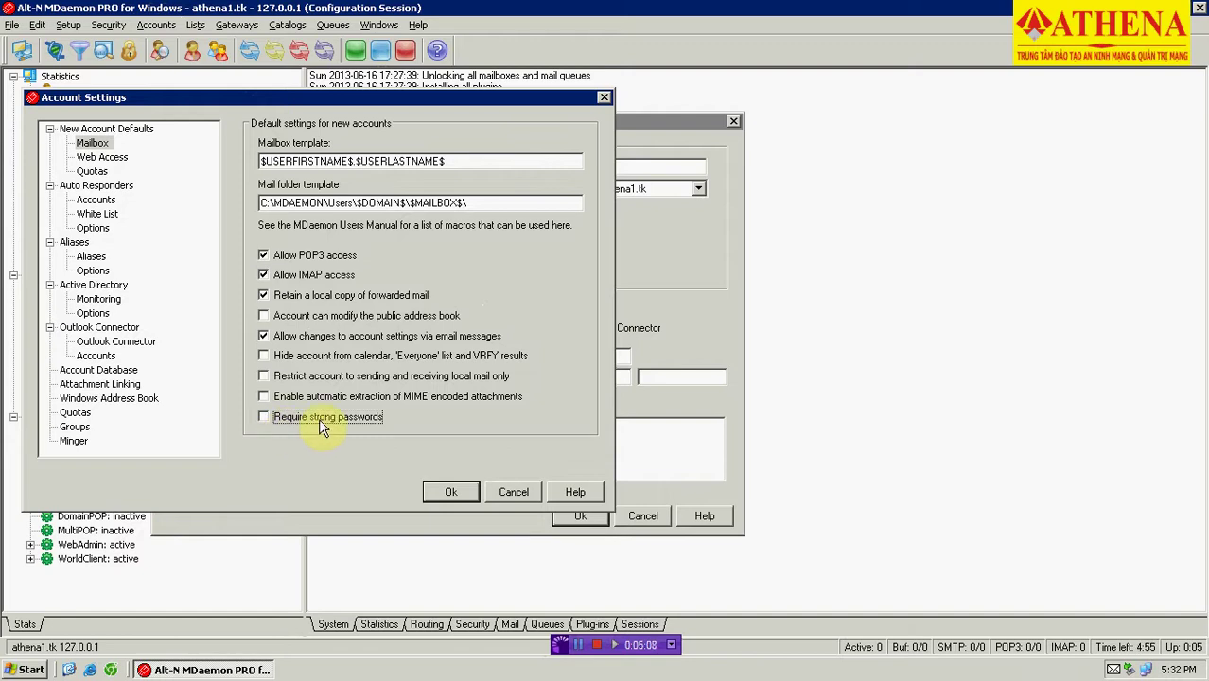
left_click(448, 493)
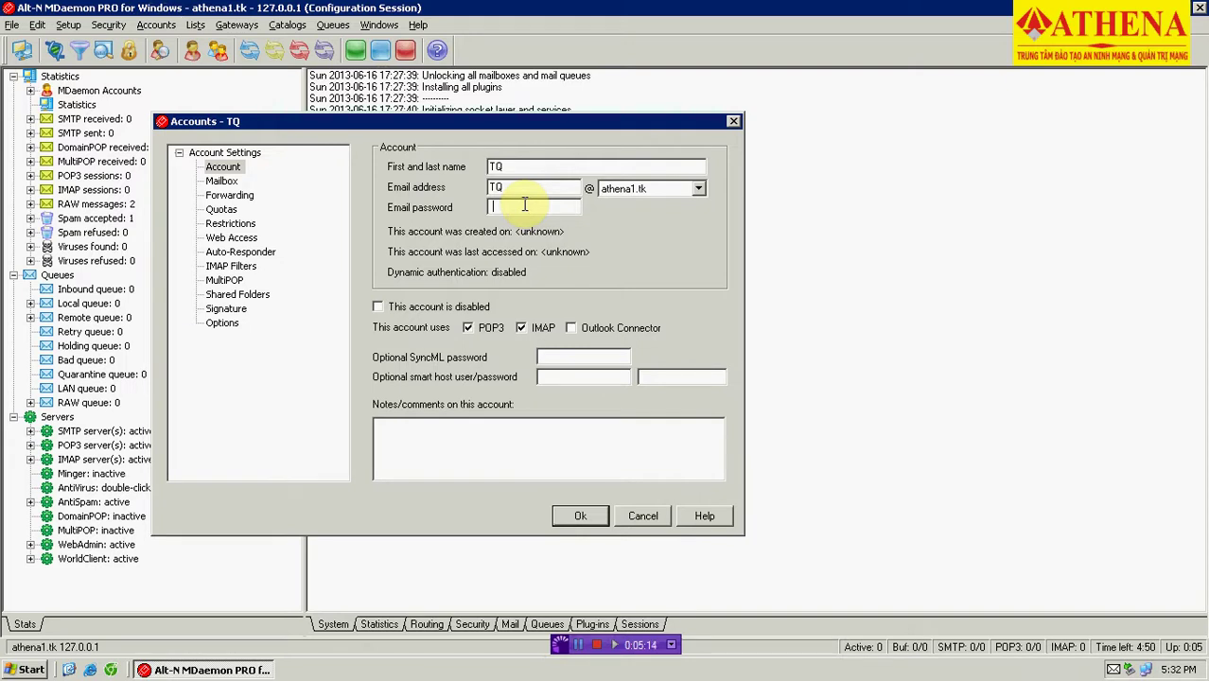
Give the TQ account a password, enable Outlook Connector, and save it.
type("123456")
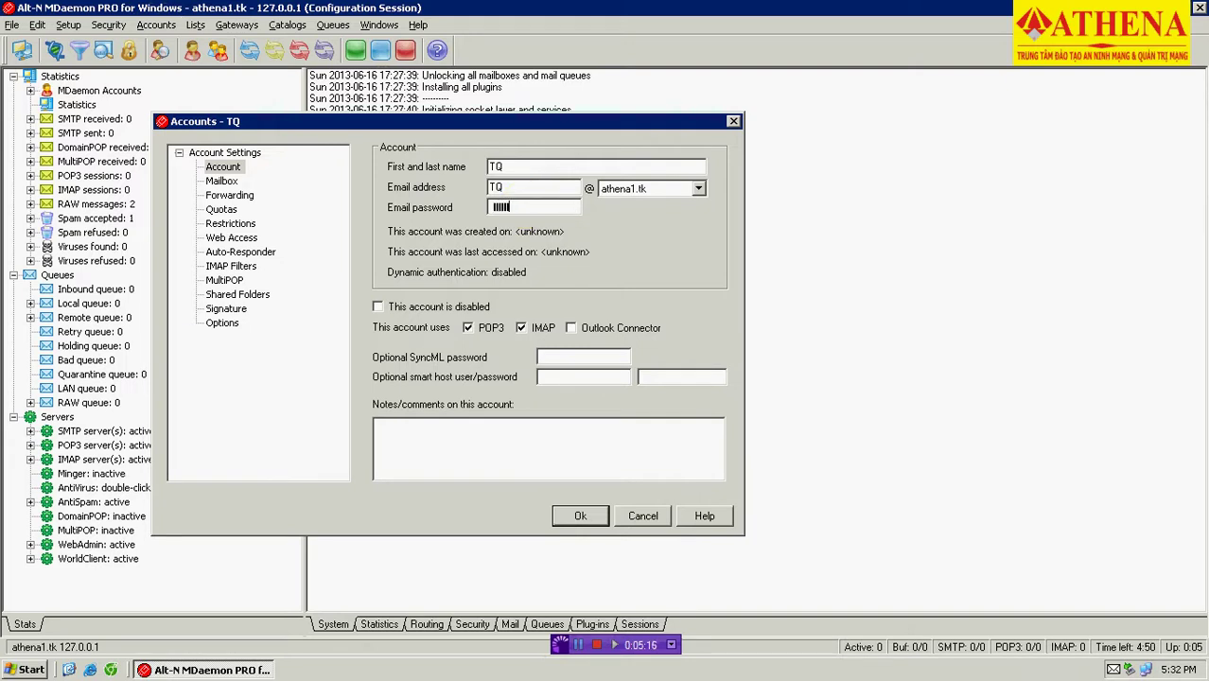
left_click(573, 328)
left_click(572, 330)
left_click(570, 329)
left_click(579, 518)
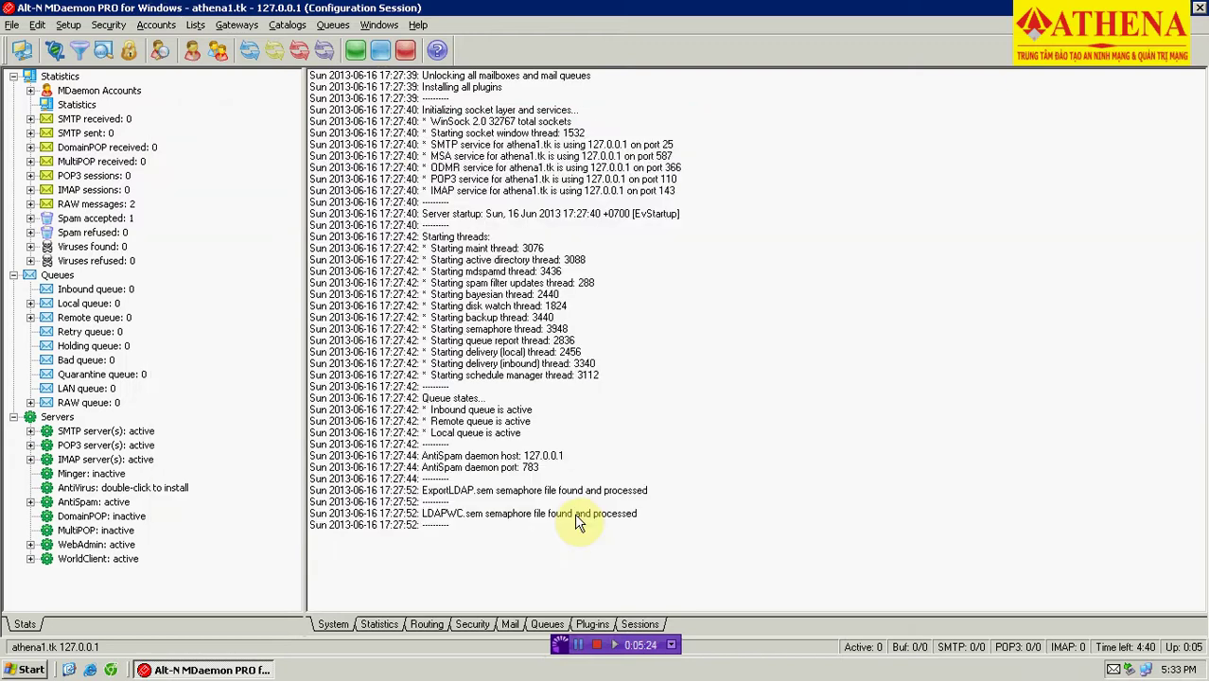
Create account MT with a trimmed email address, a password, and Outlook Connector enabled.
left_click(161, 27)
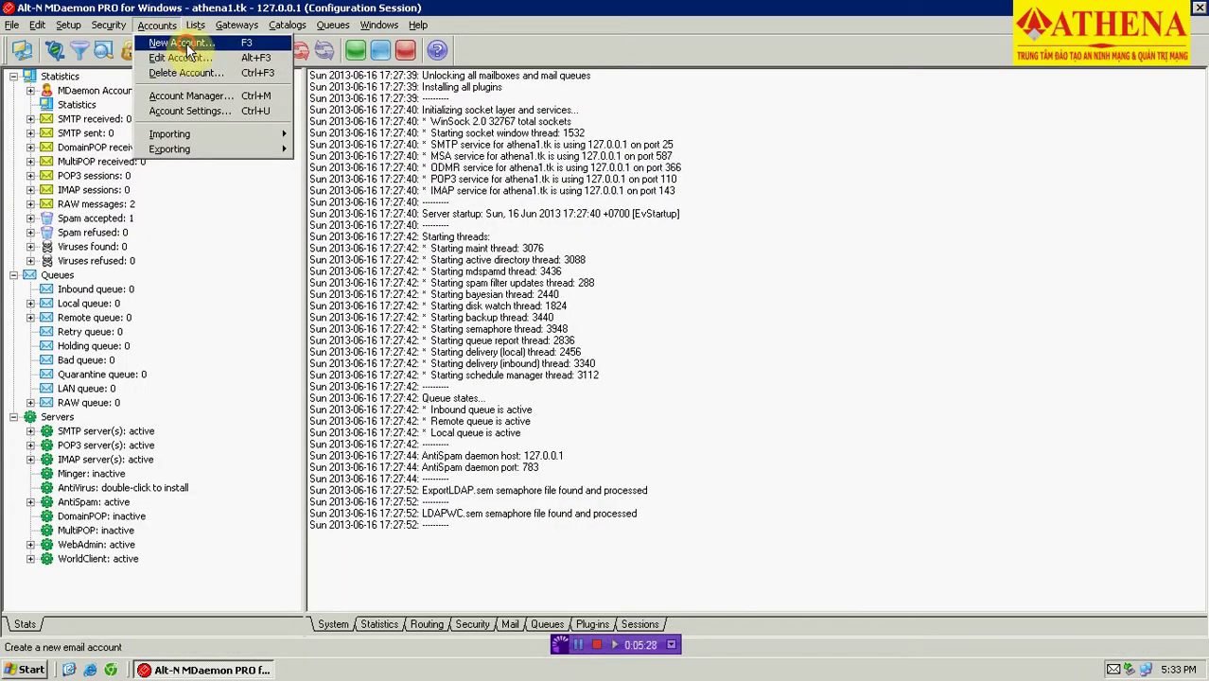
left_click(183, 42)
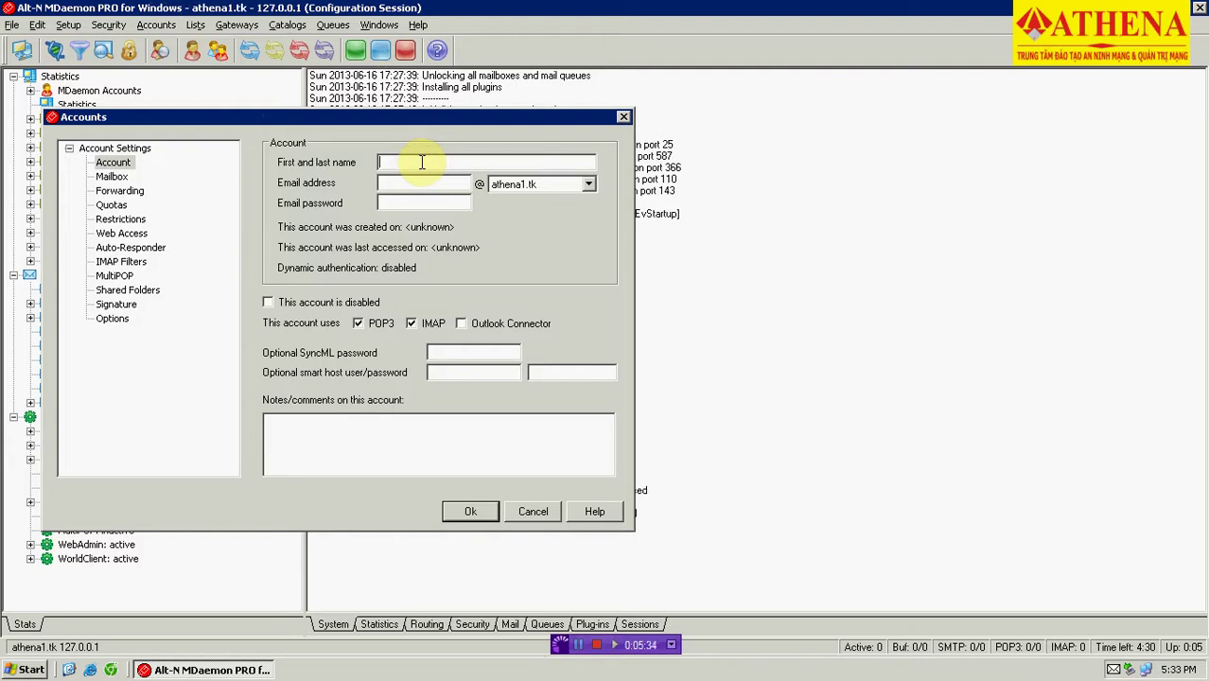
type("MT")
left_click(426, 182)
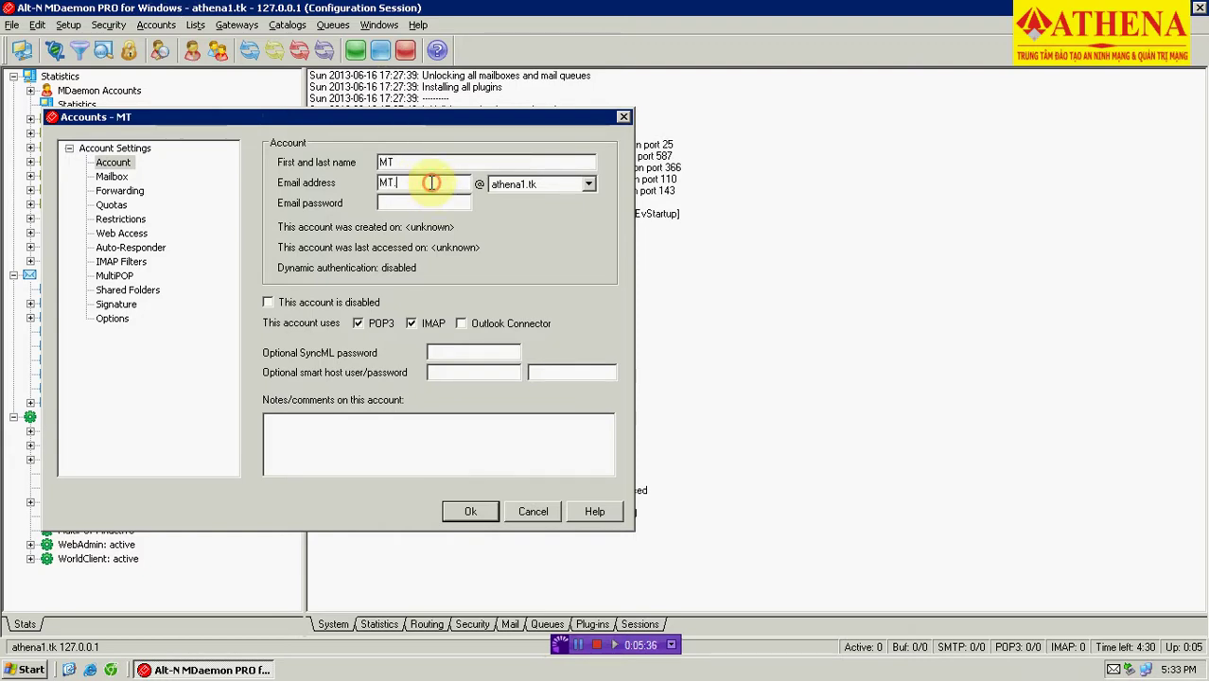
key("BackSpace")
left_click(433, 203)
type("1234")
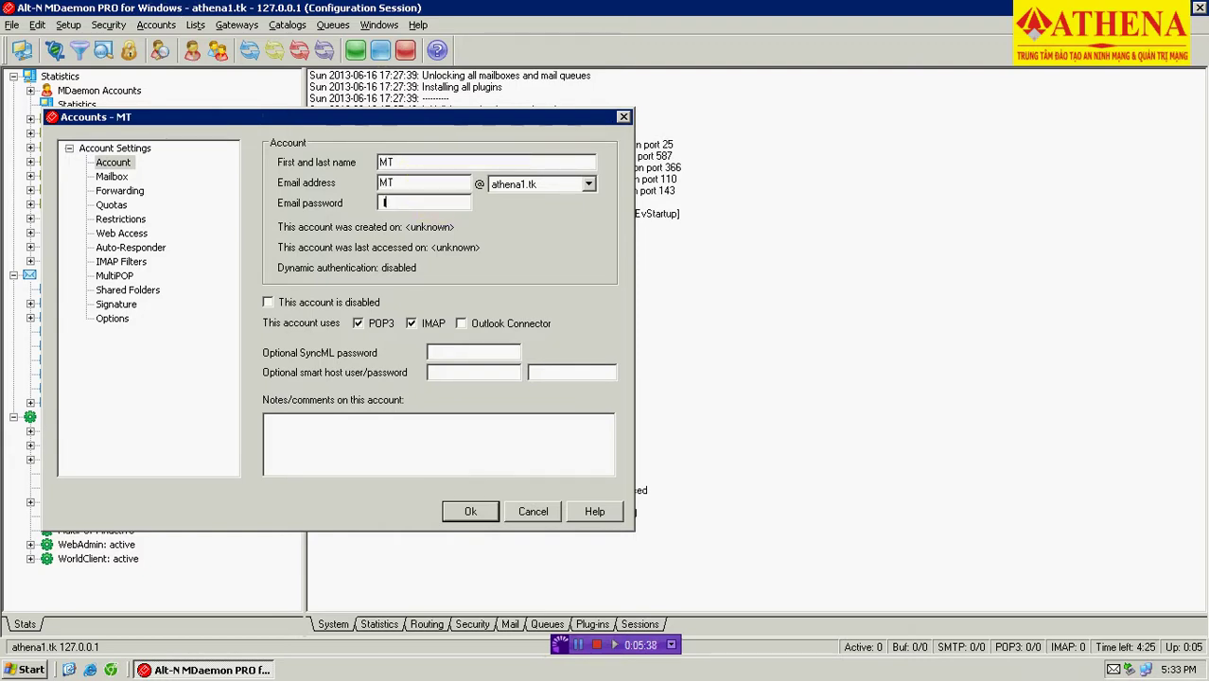
type("56")
left_click(460, 324)
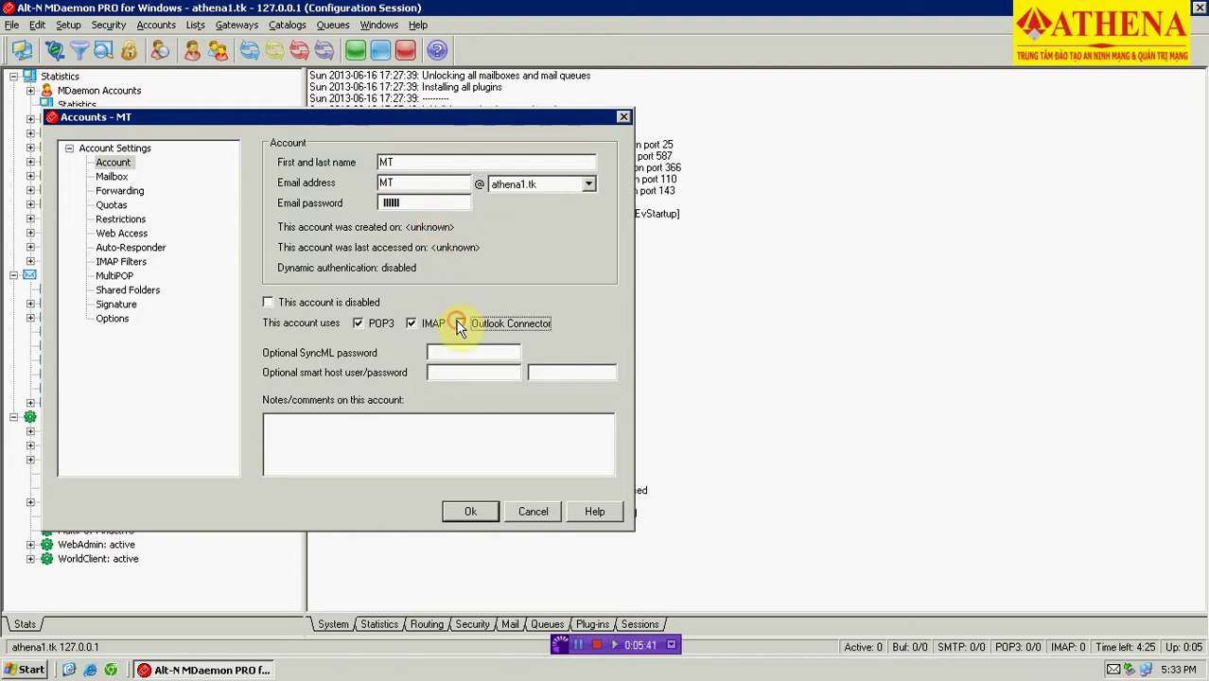
left_click(470, 512)
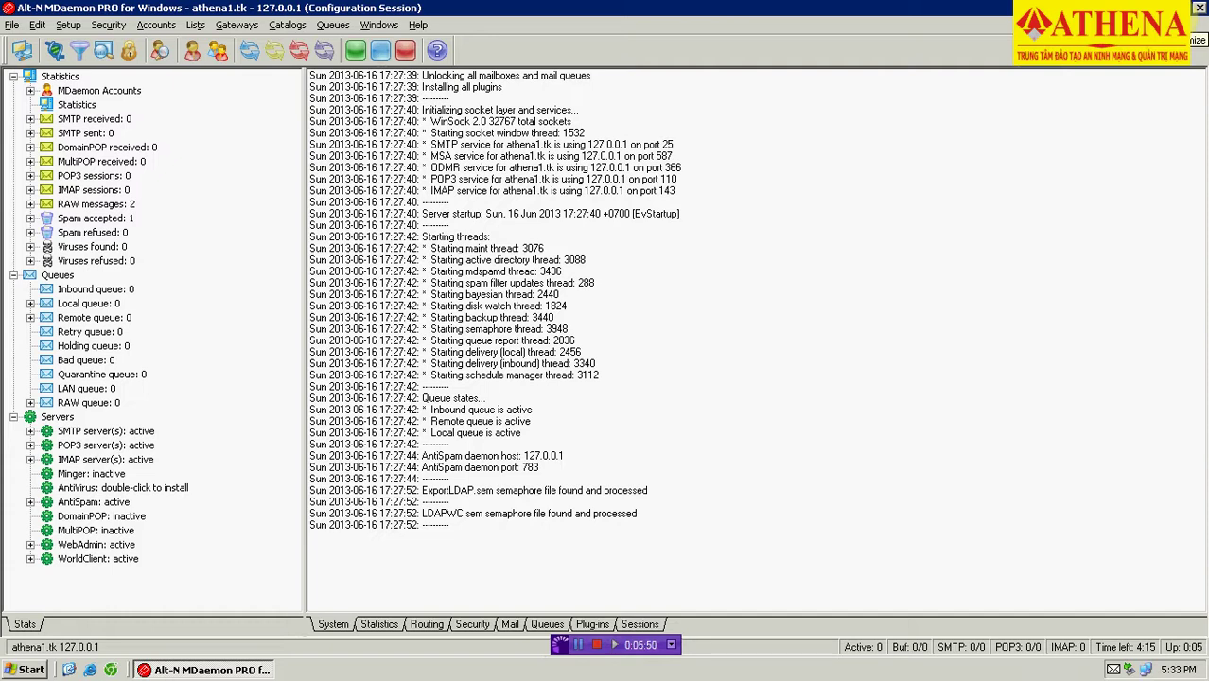
Enable Outlook Connector on the last athena1.tk account in the list, then minimize MDaemon.
left_click(156, 26)
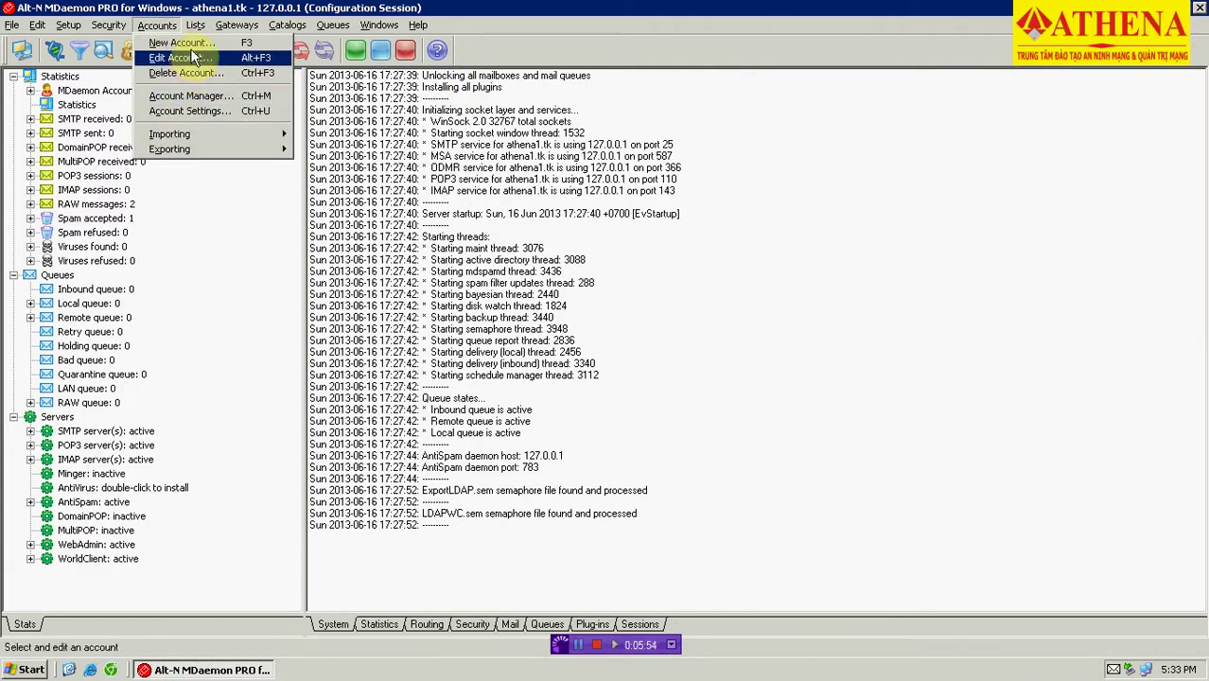
left_click(185, 59)
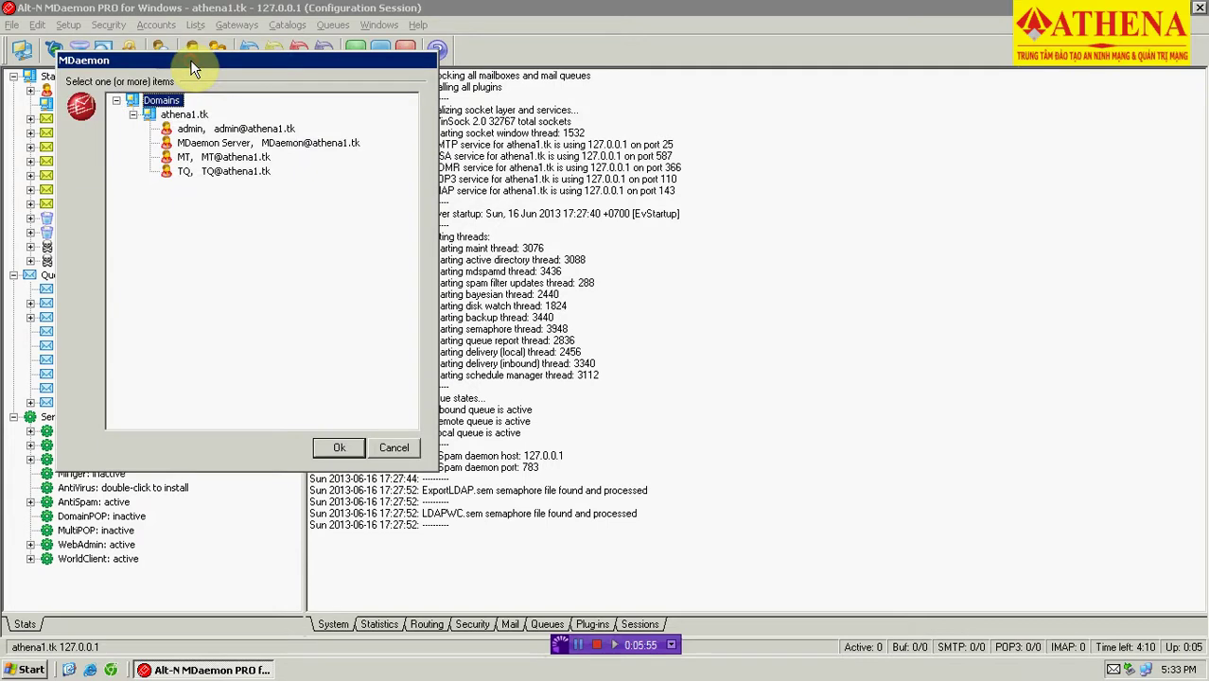
left_click(207, 144)
left_click(203, 158)
left_click(204, 171)
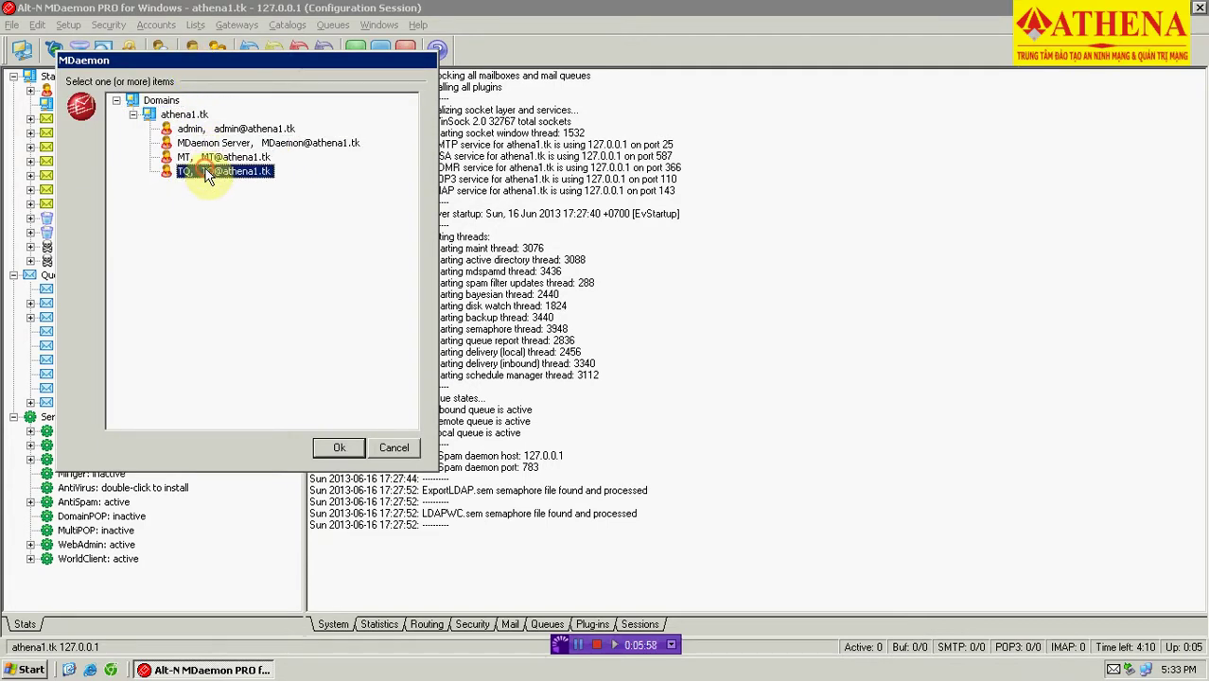
left_click(336, 447)
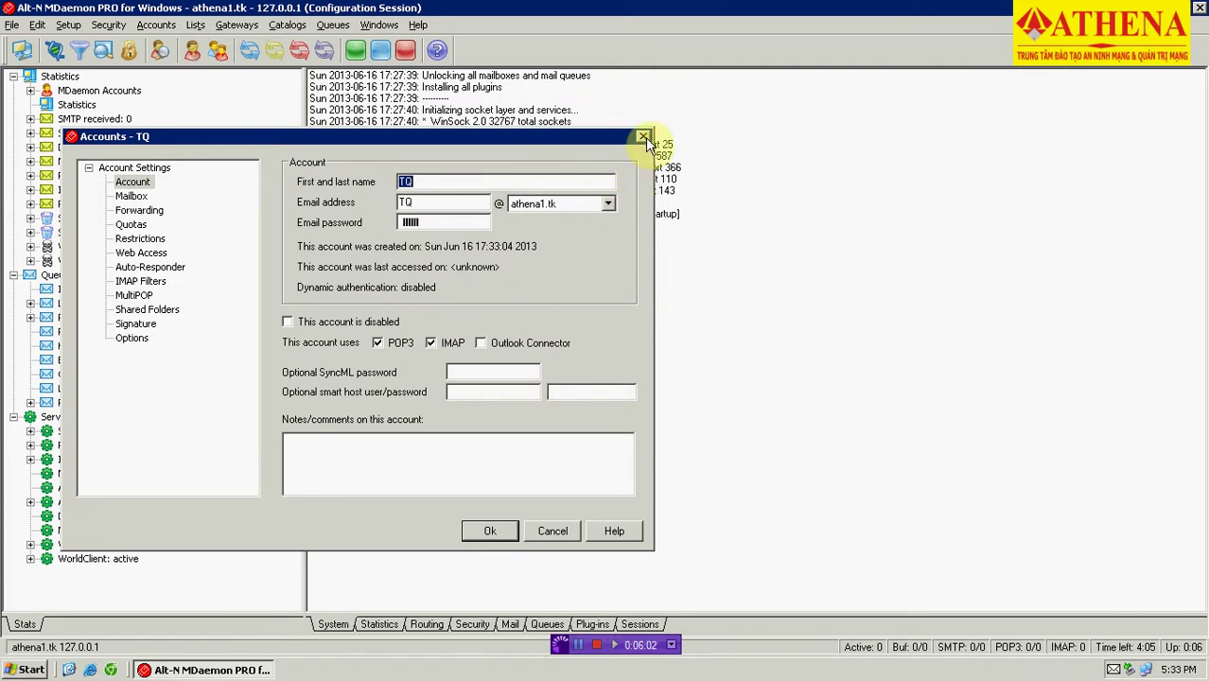
left_click(480, 344)
left_click(490, 531)
left_click(1169, 8)
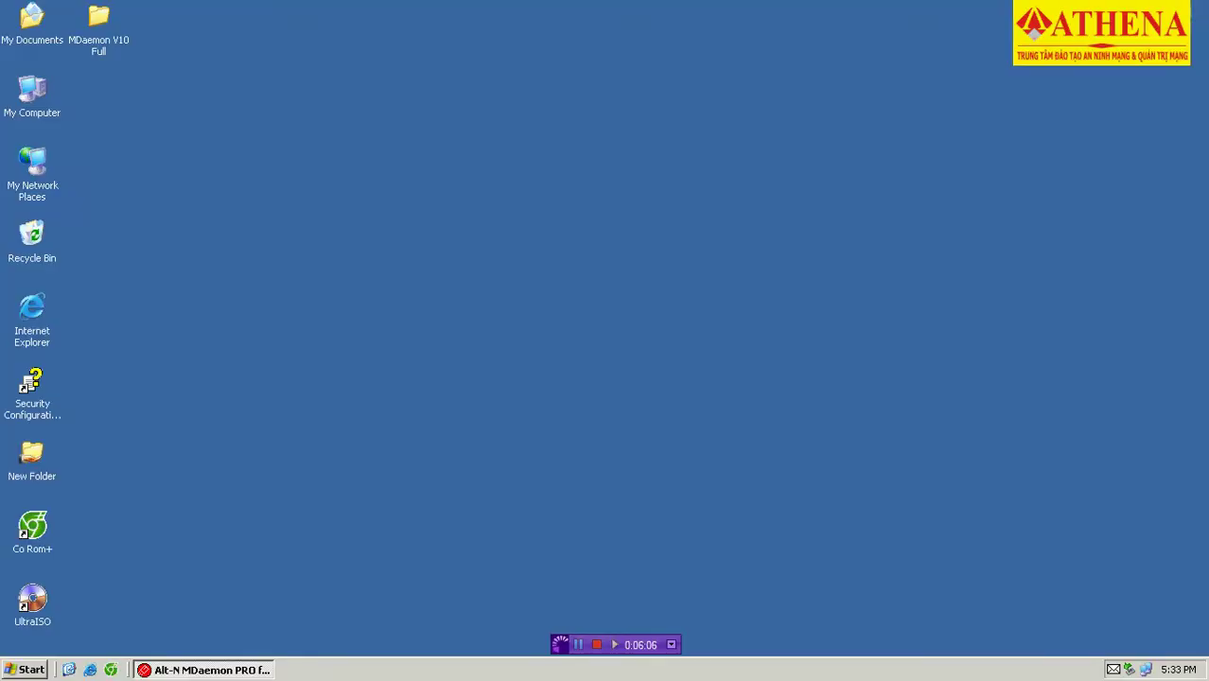
Refresh the desktop three times from its context menu, then bring up the Start menu.
right_click(407, 204)
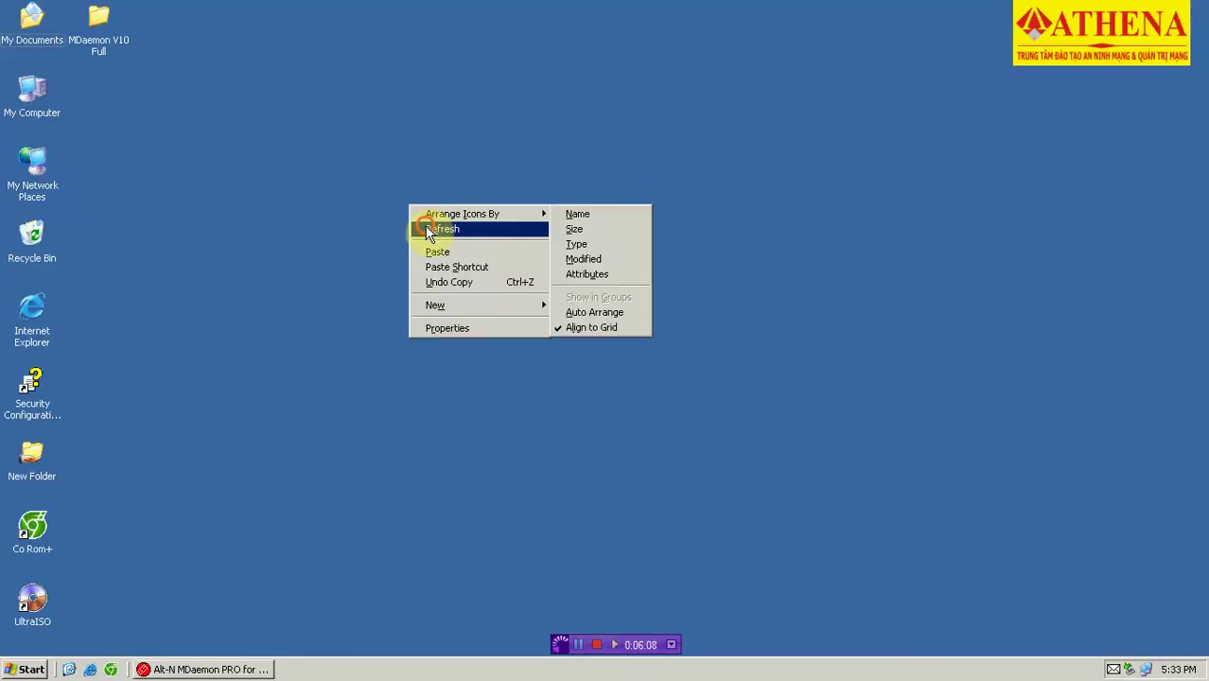
left_click(425, 227)
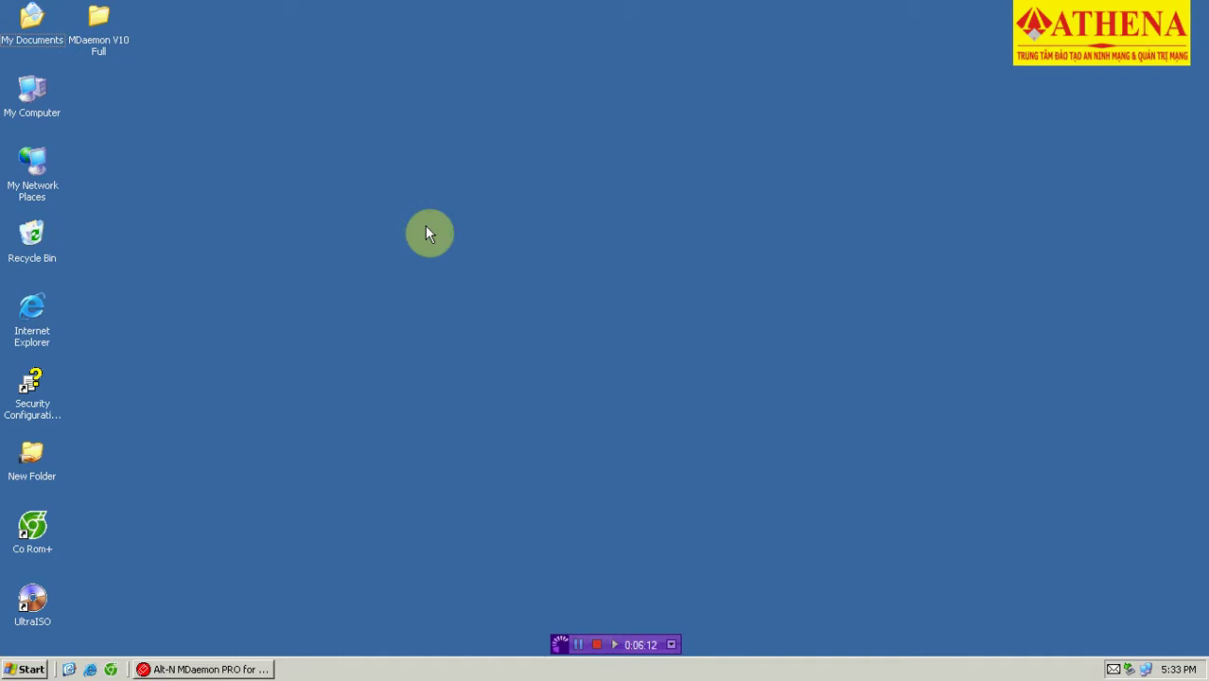
right_click(426, 231)
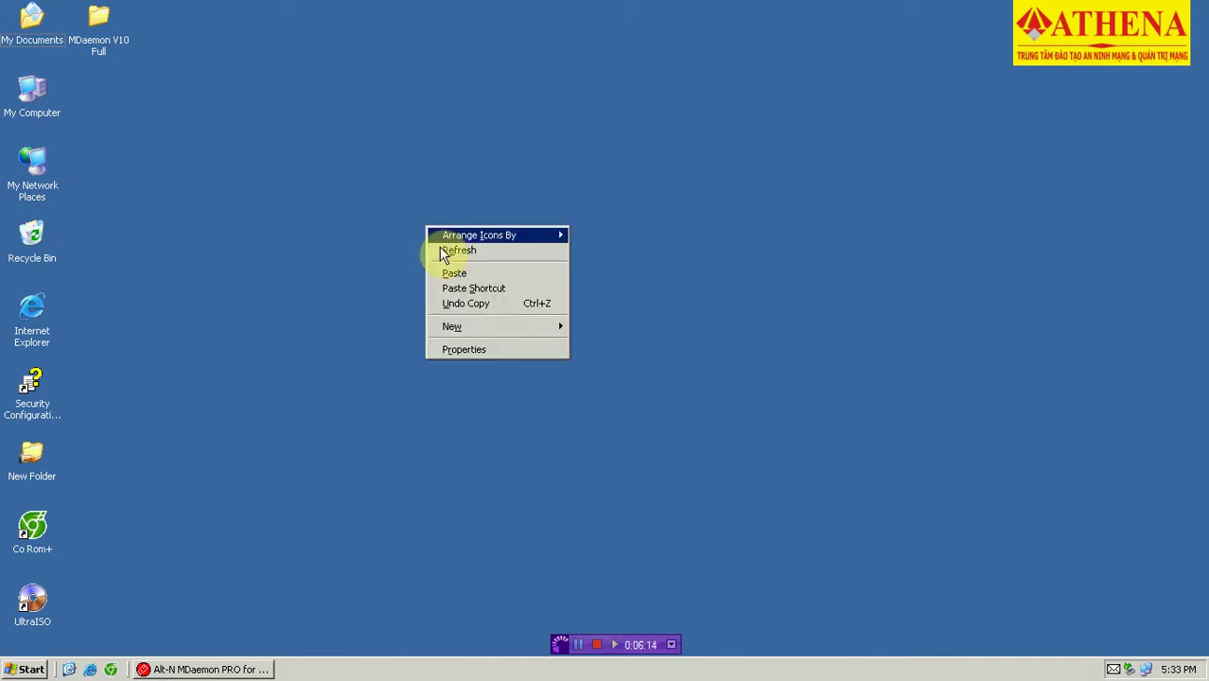
left_click(441, 251)
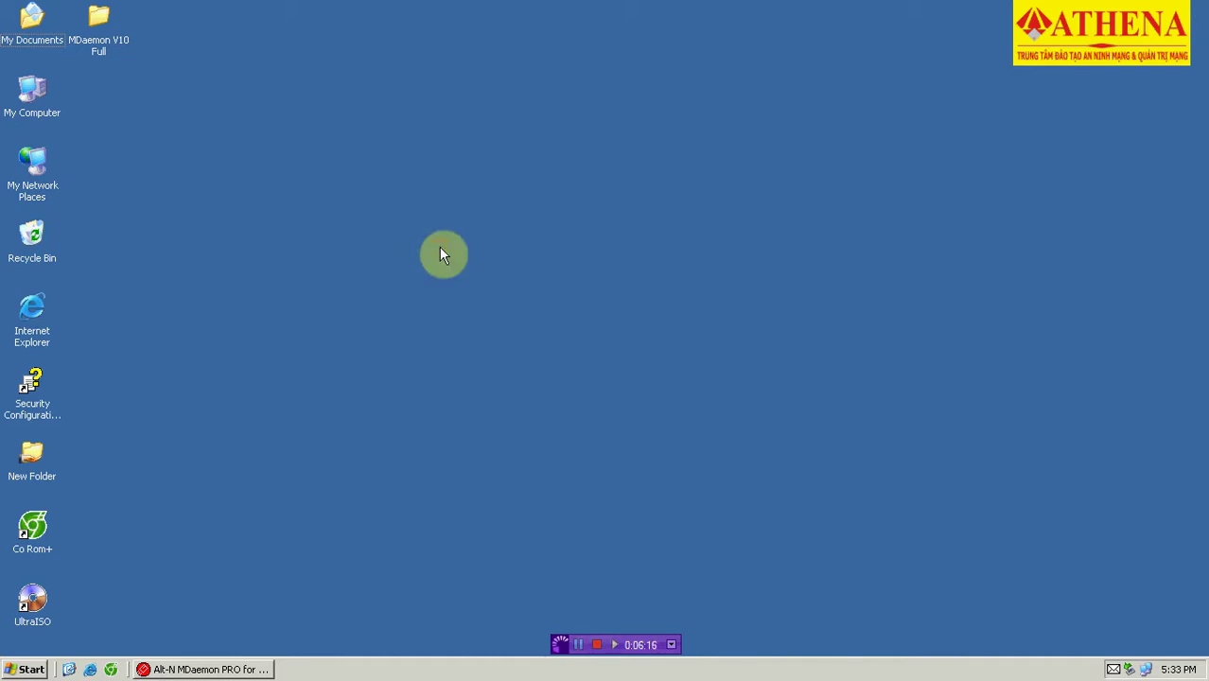
right_click(441, 249)
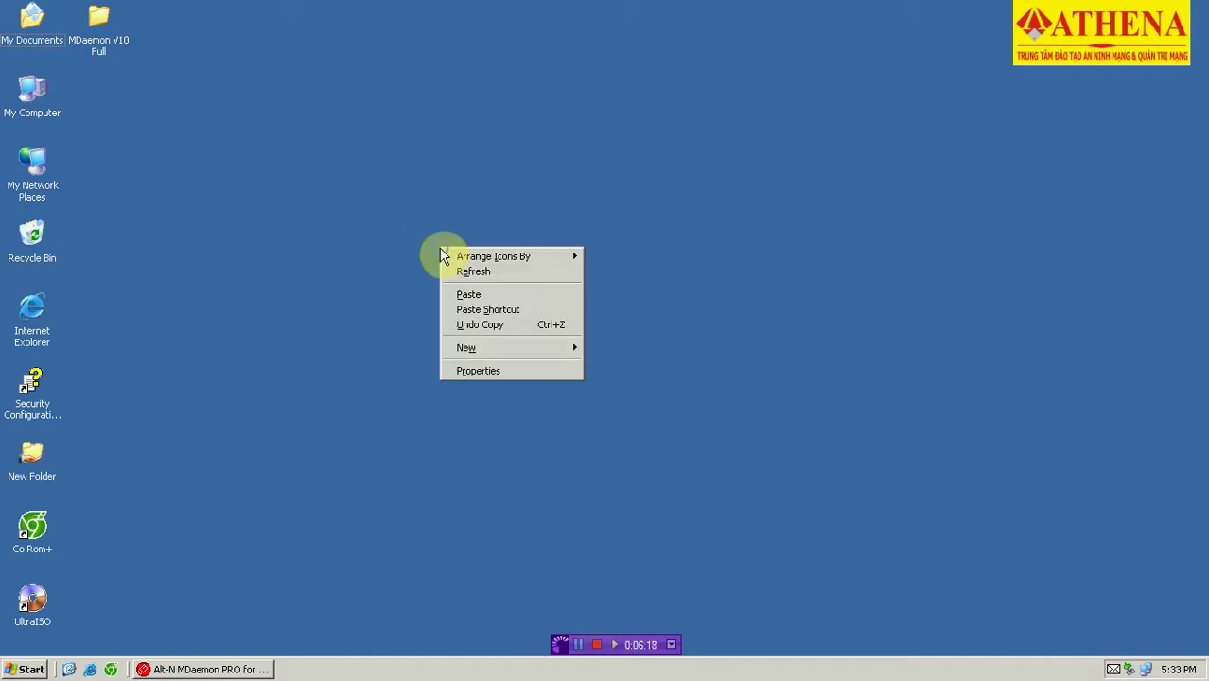
left_click(459, 276)
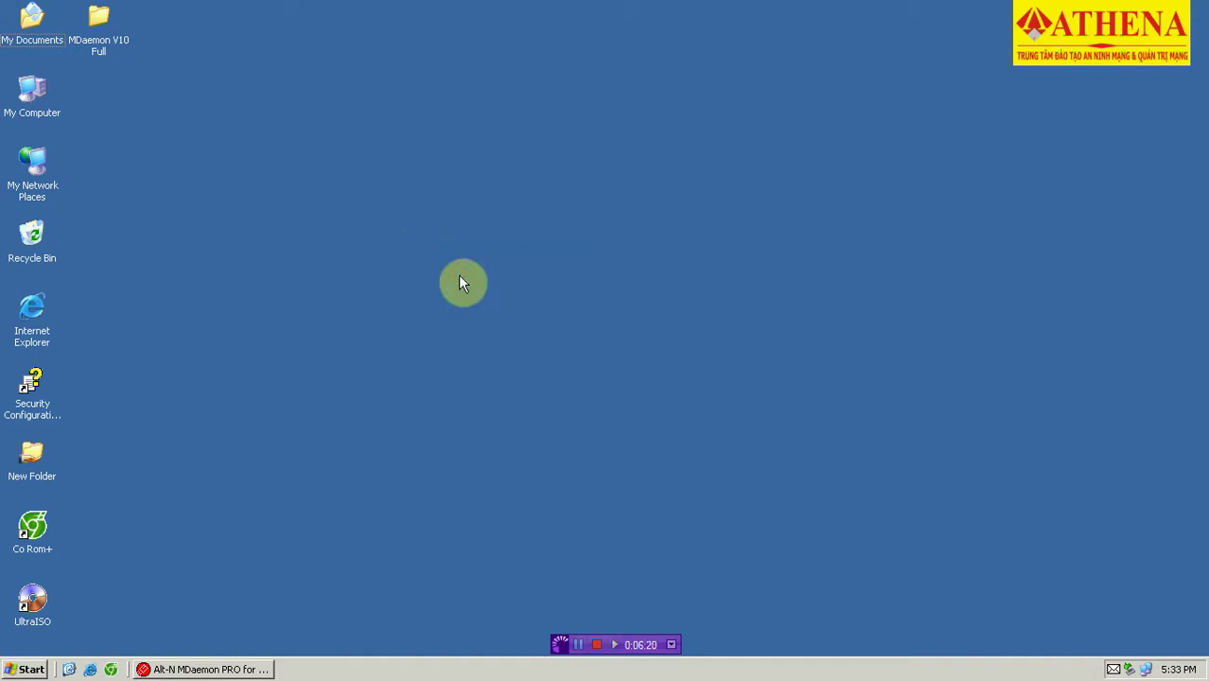
left_click(28, 669)
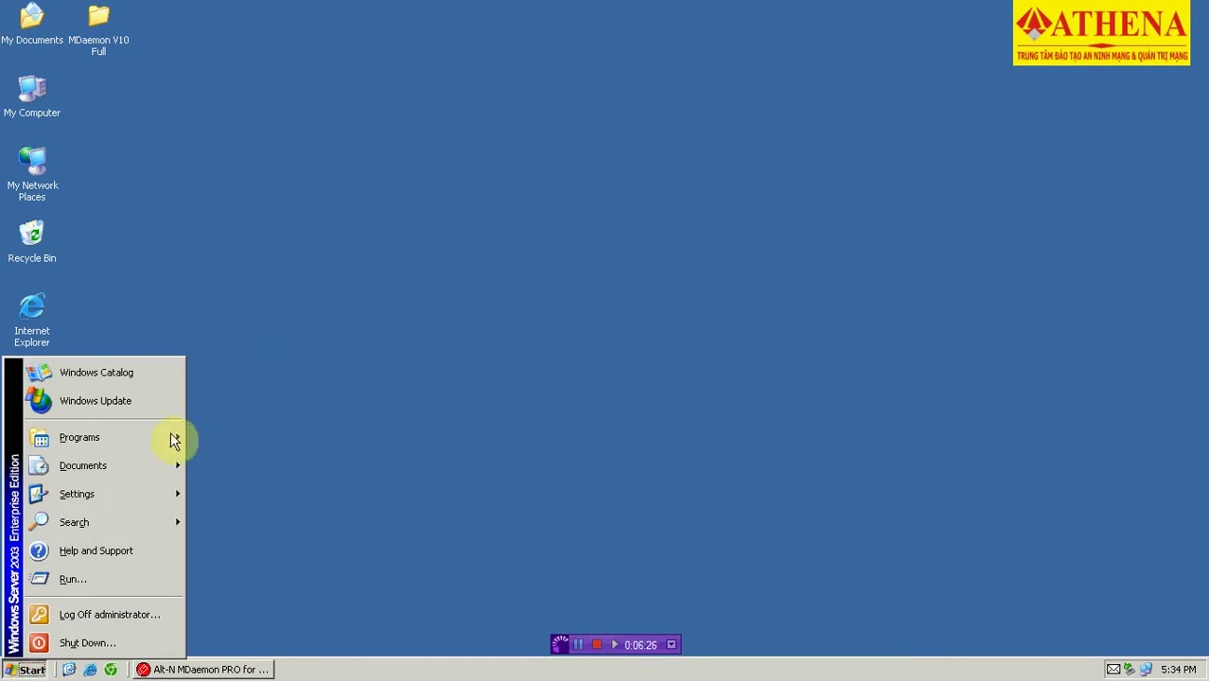
Launch Internet Information Services (IIS) Manager from Programs > Administrative Tools.
mouse_move(170, 435)
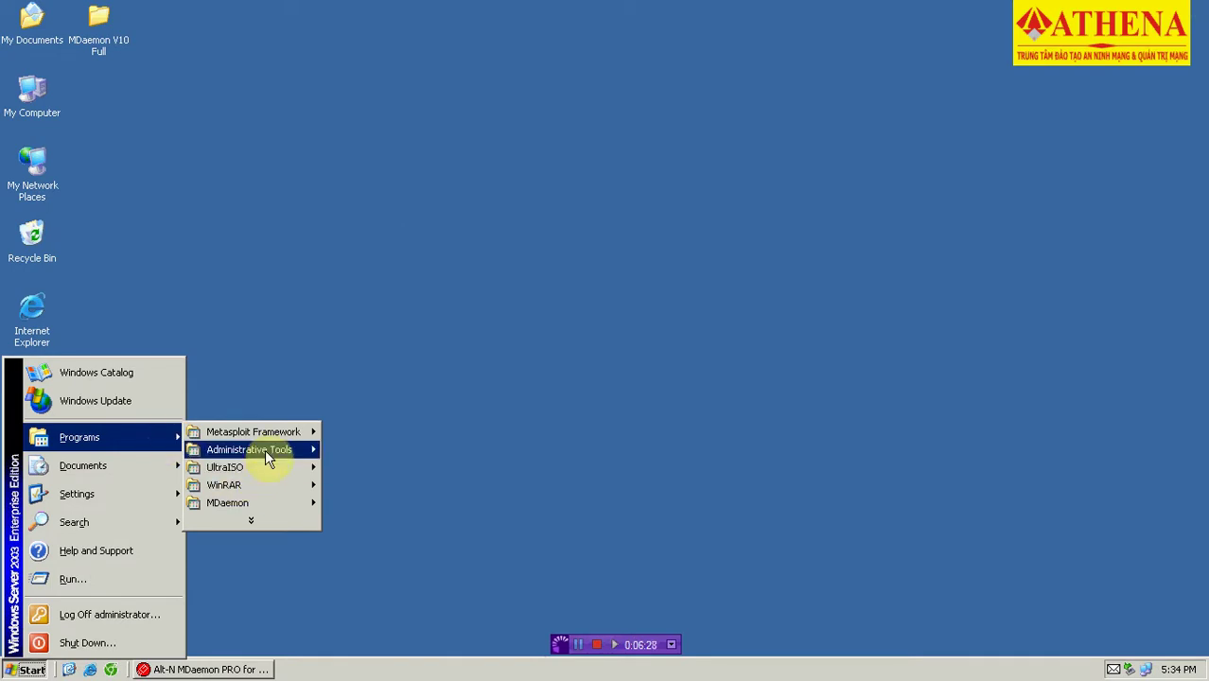
mouse_move(272, 458)
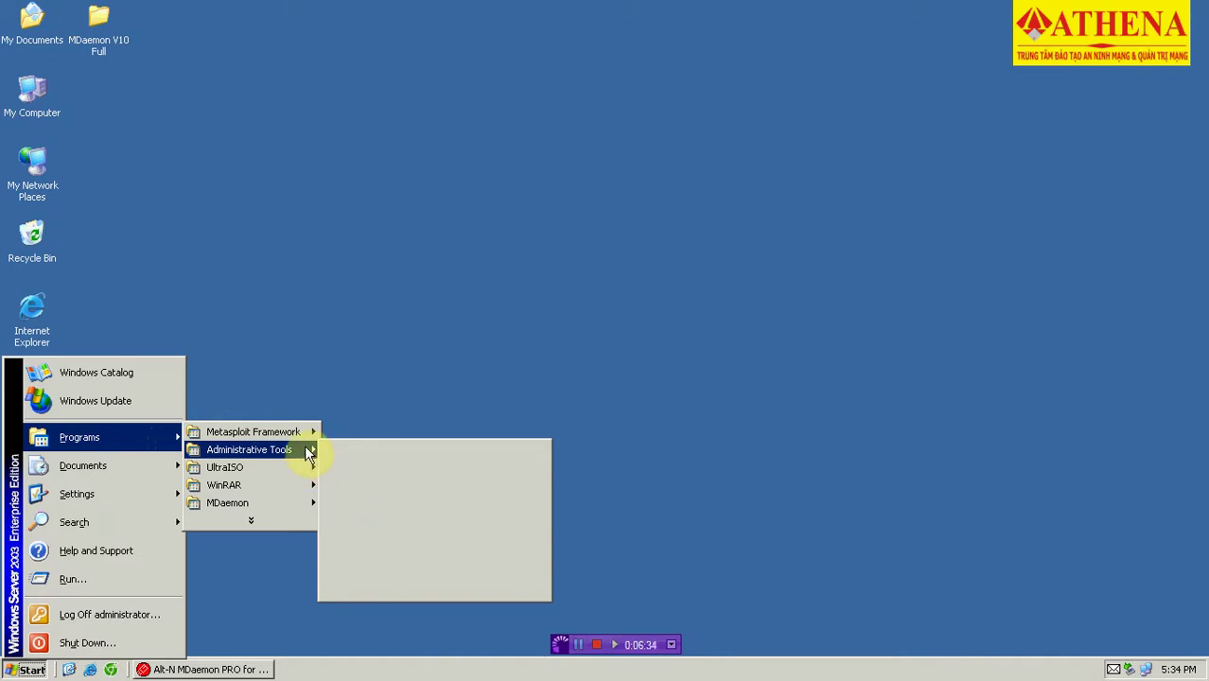
left_click(346, 350)
left_click(28, 669)
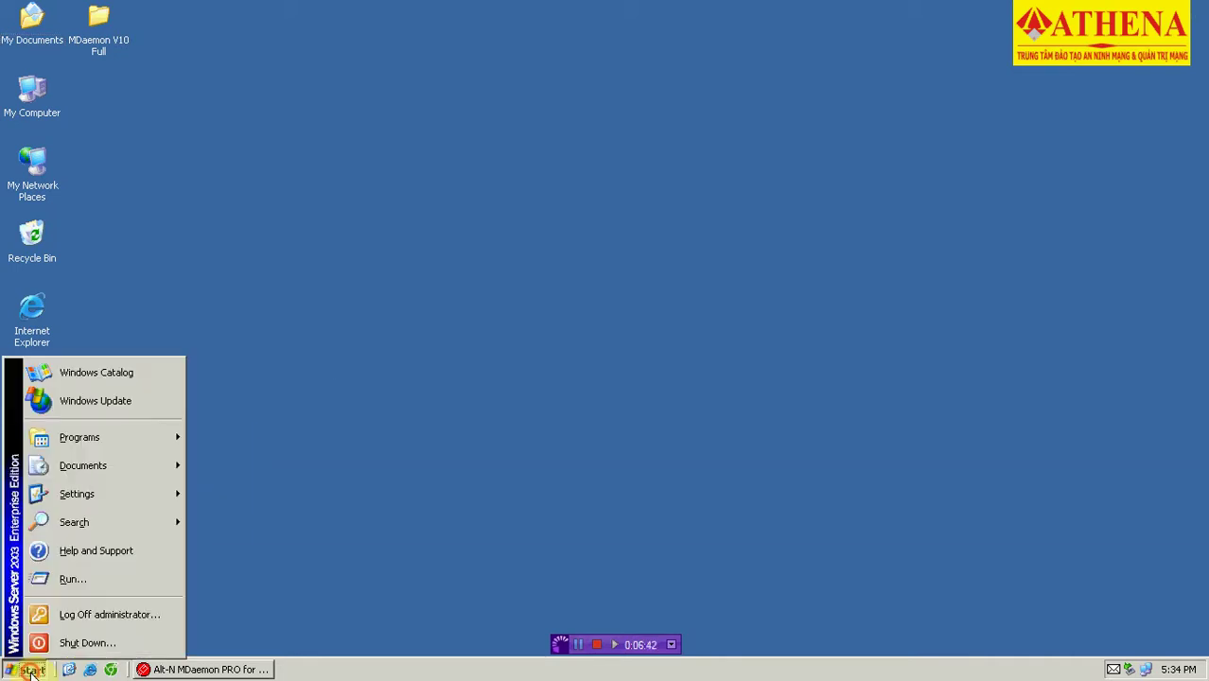
mouse_move(132, 439)
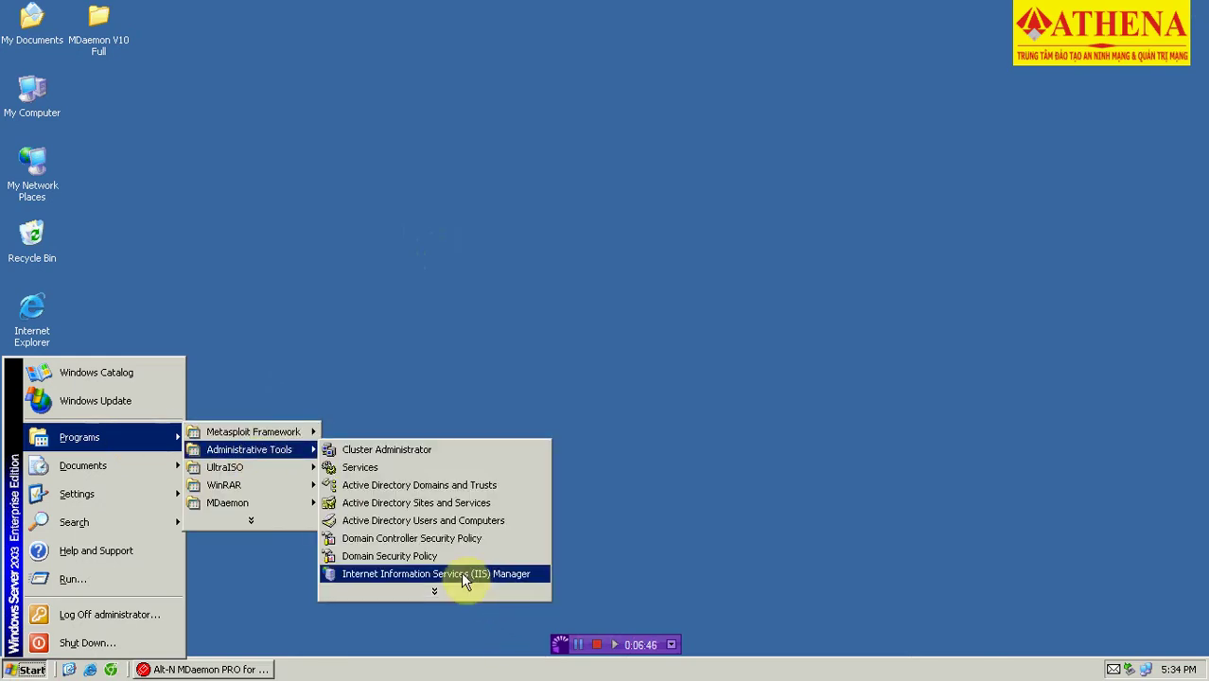
left_click(432, 573)
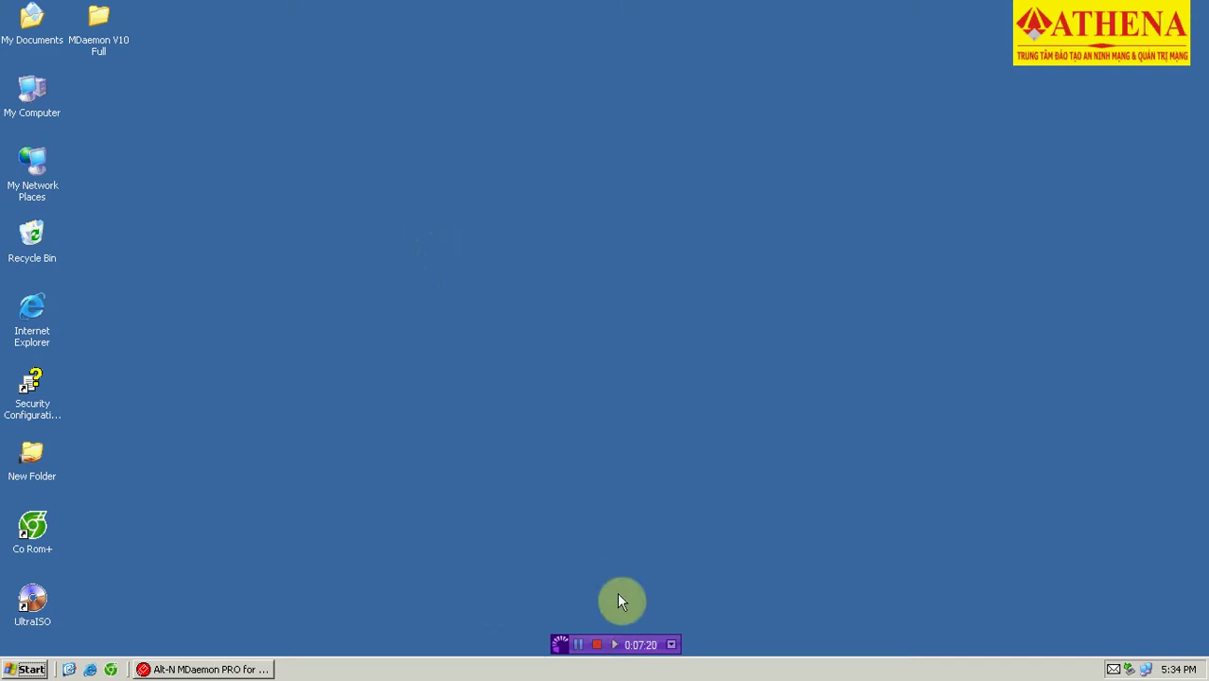
left_click(578, 644)
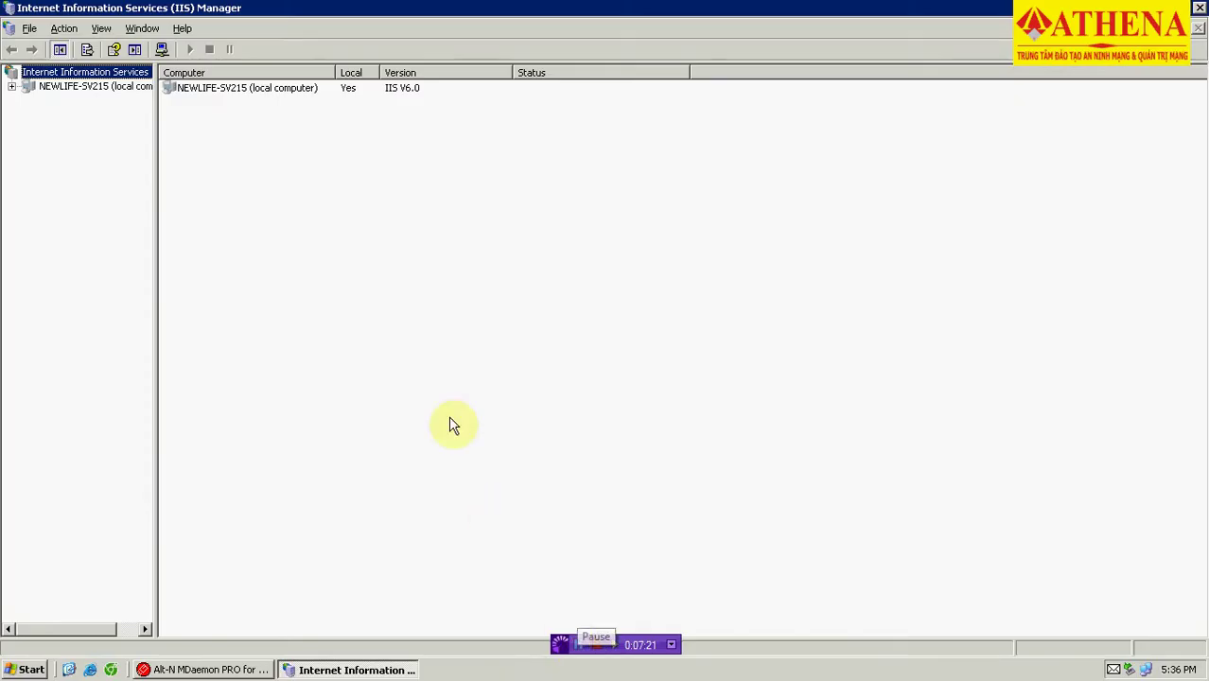
Expand NEWLIFE-SV215 and Web Sites, select the Web site containing index.html, and expand Application Pools.
left_click(449, 416)
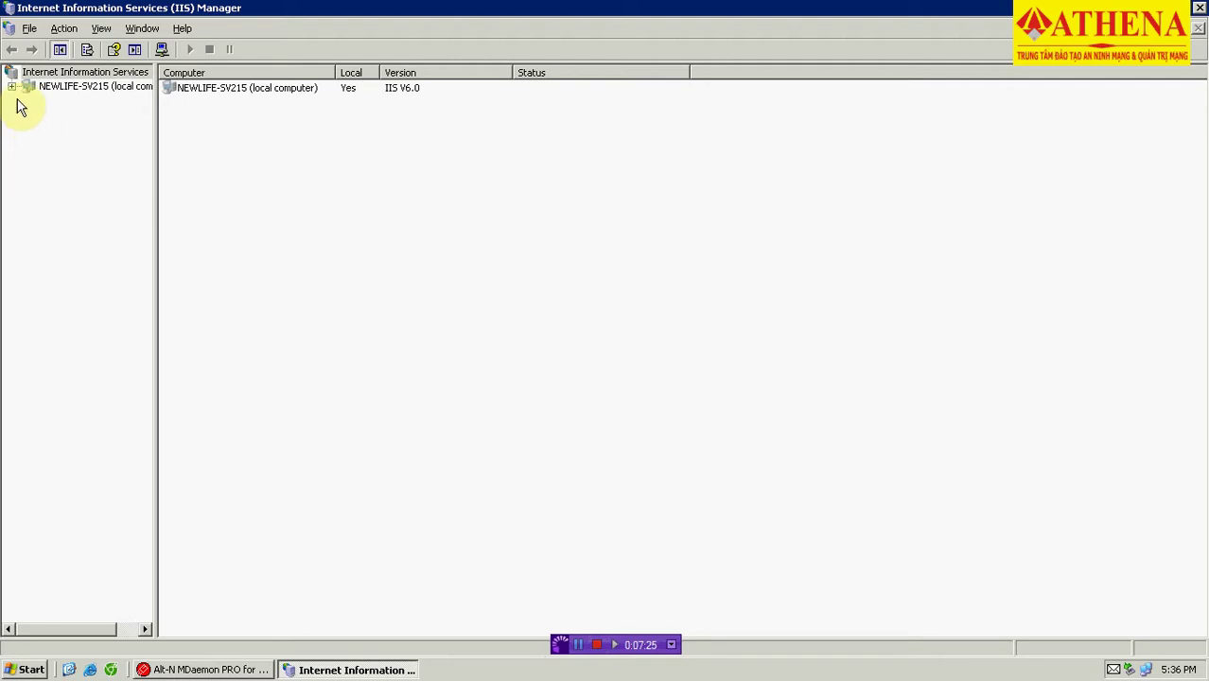
left_click(10, 86)
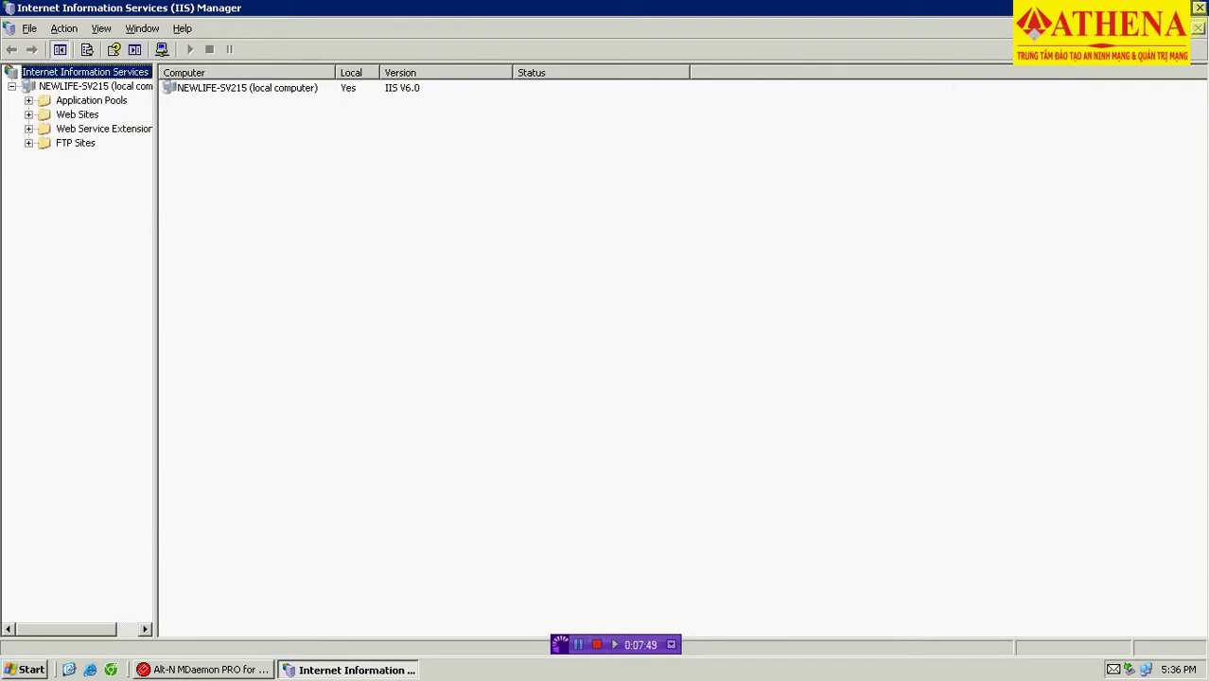
left_click(1183, 7)
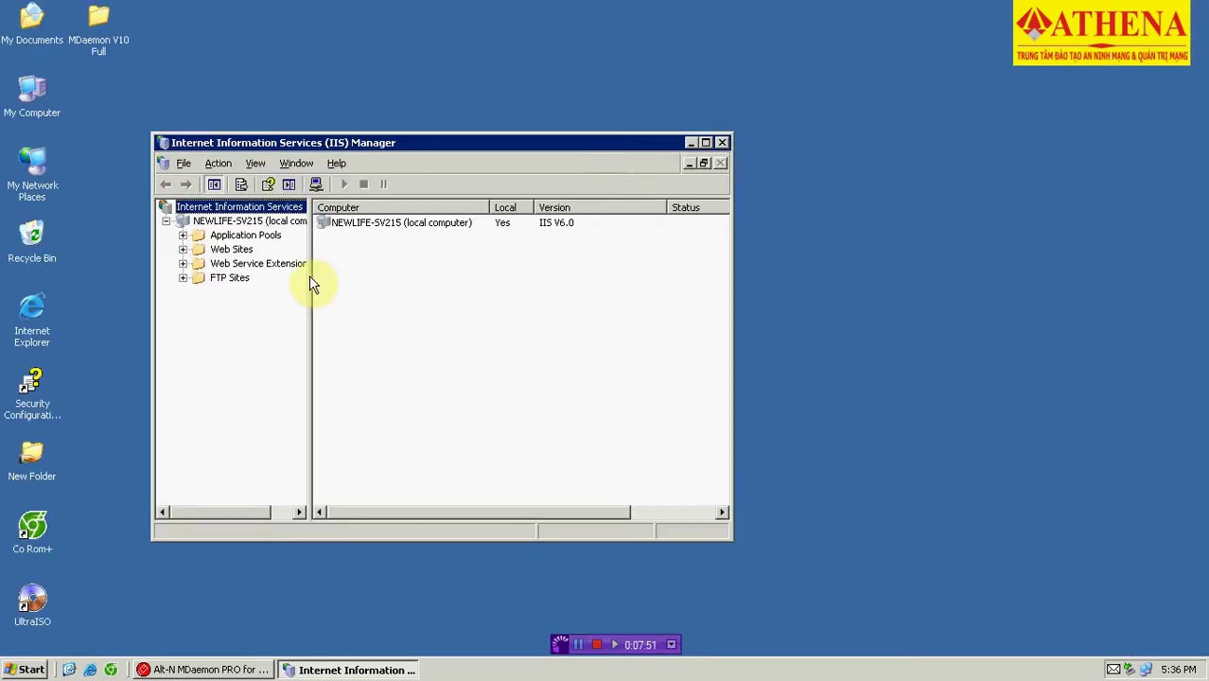
left_click(184, 249)
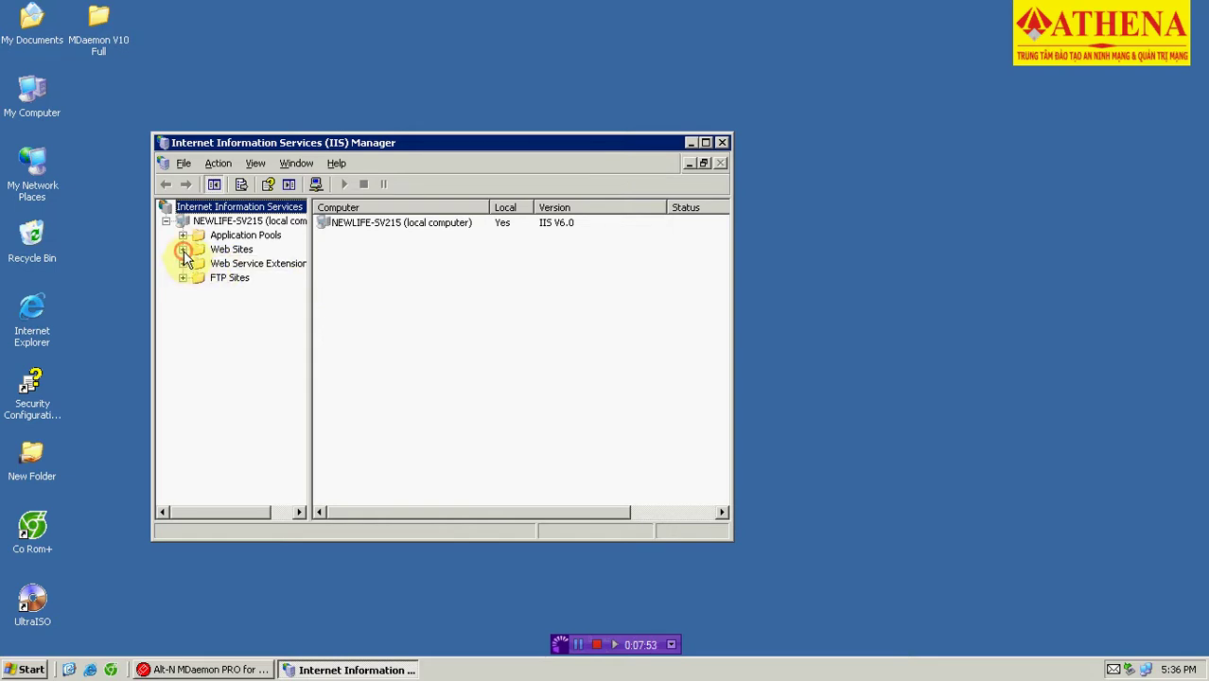
left_click(217, 277)
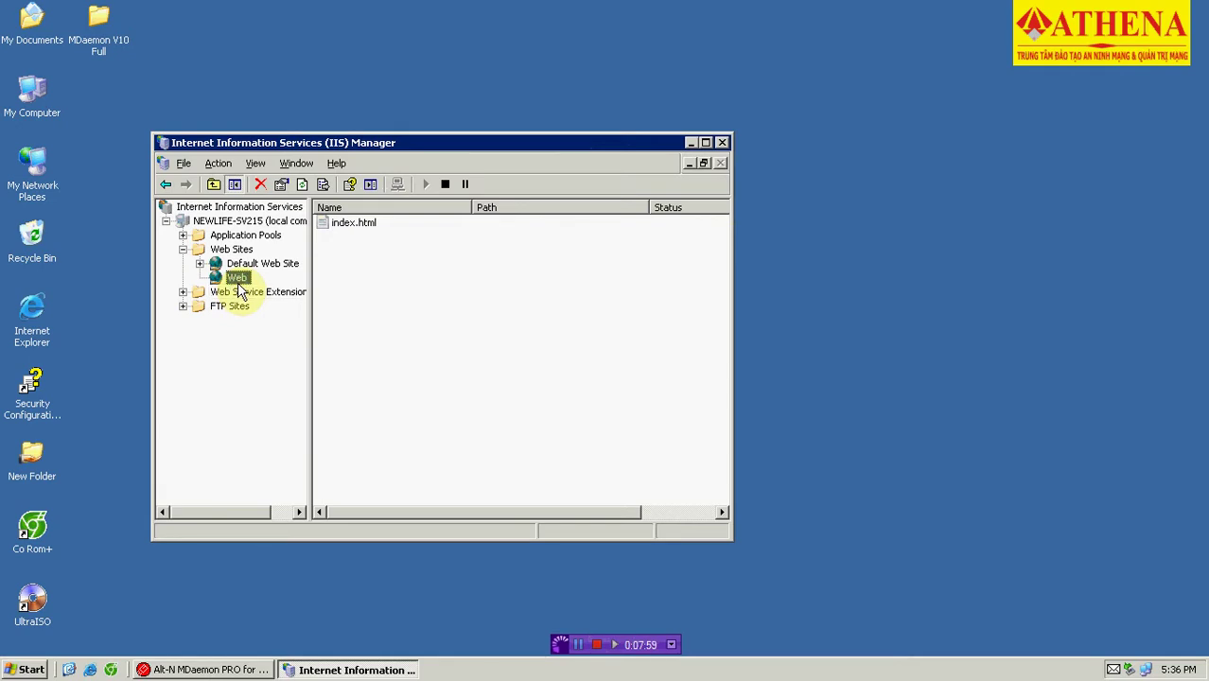
right_click(238, 284)
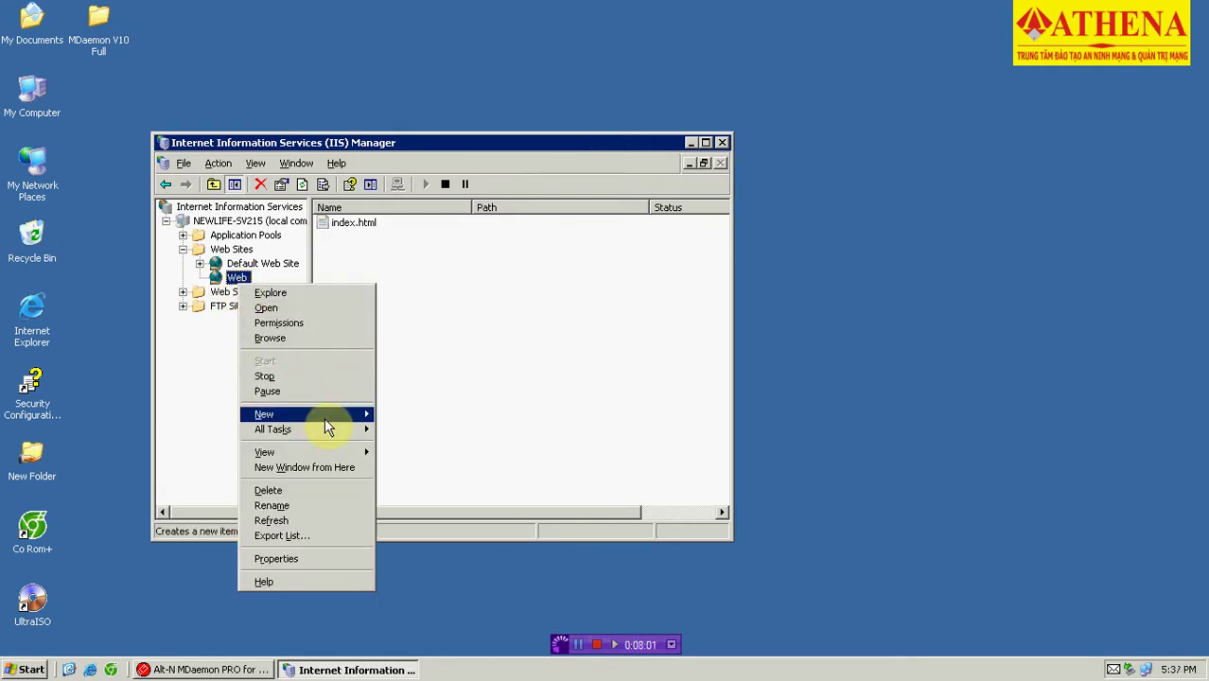
mouse_move(348, 416)
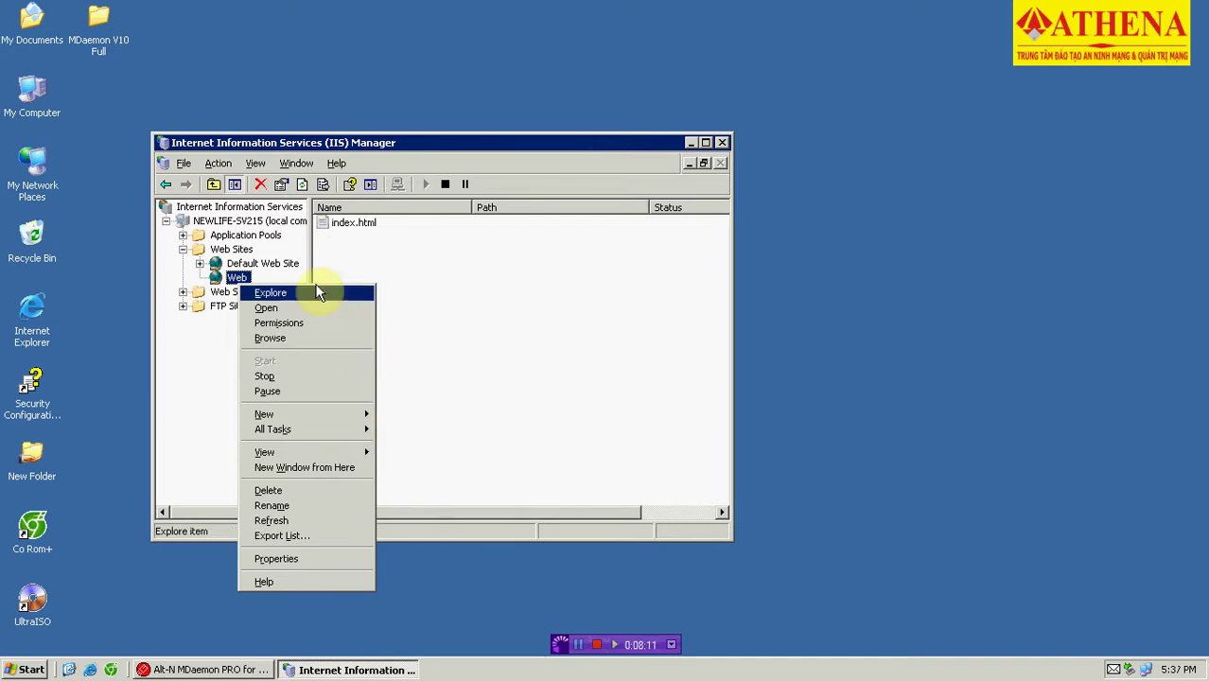
left_click(424, 278)
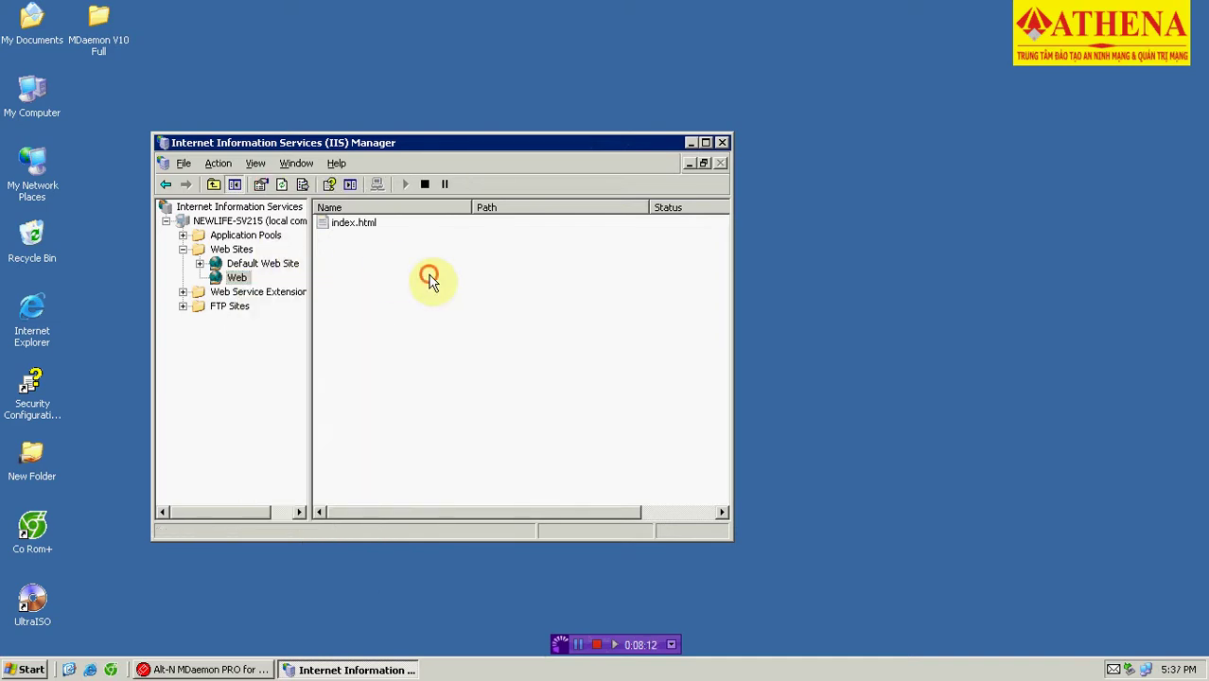
left_click(183, 234)
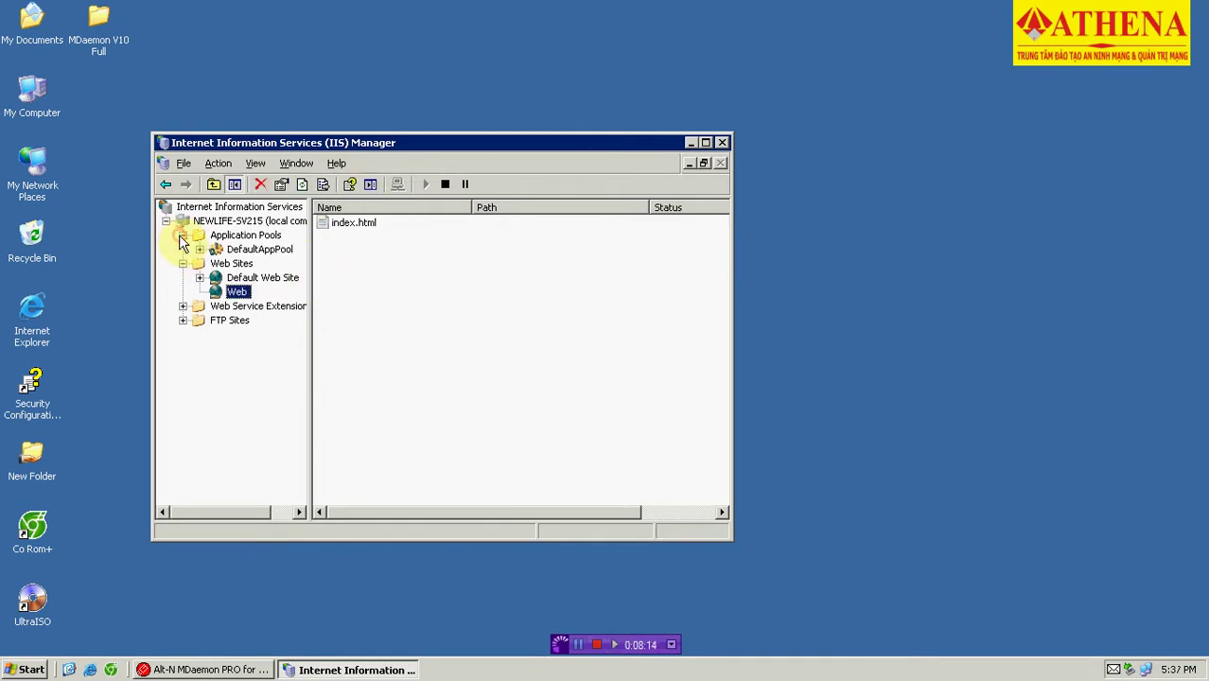
Create a new application pool with the ID worldclient using default settings.
left_click(258, 252)
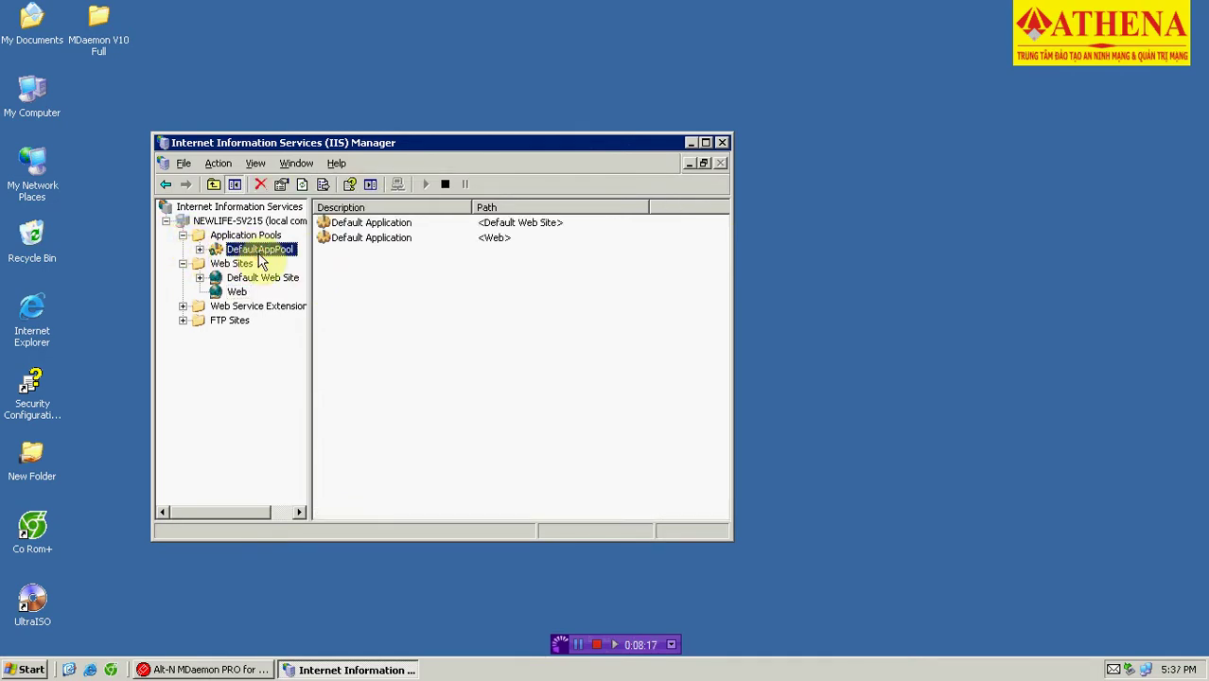
right_click(258, 254)
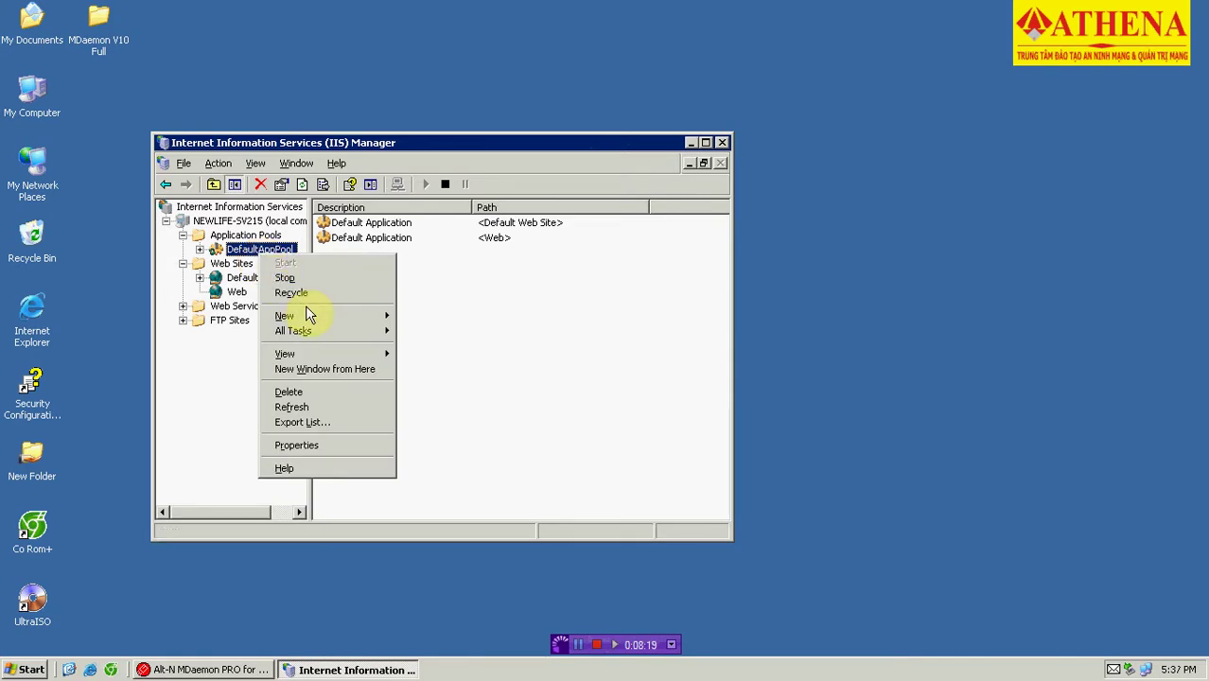
mouse_move(323, 316)
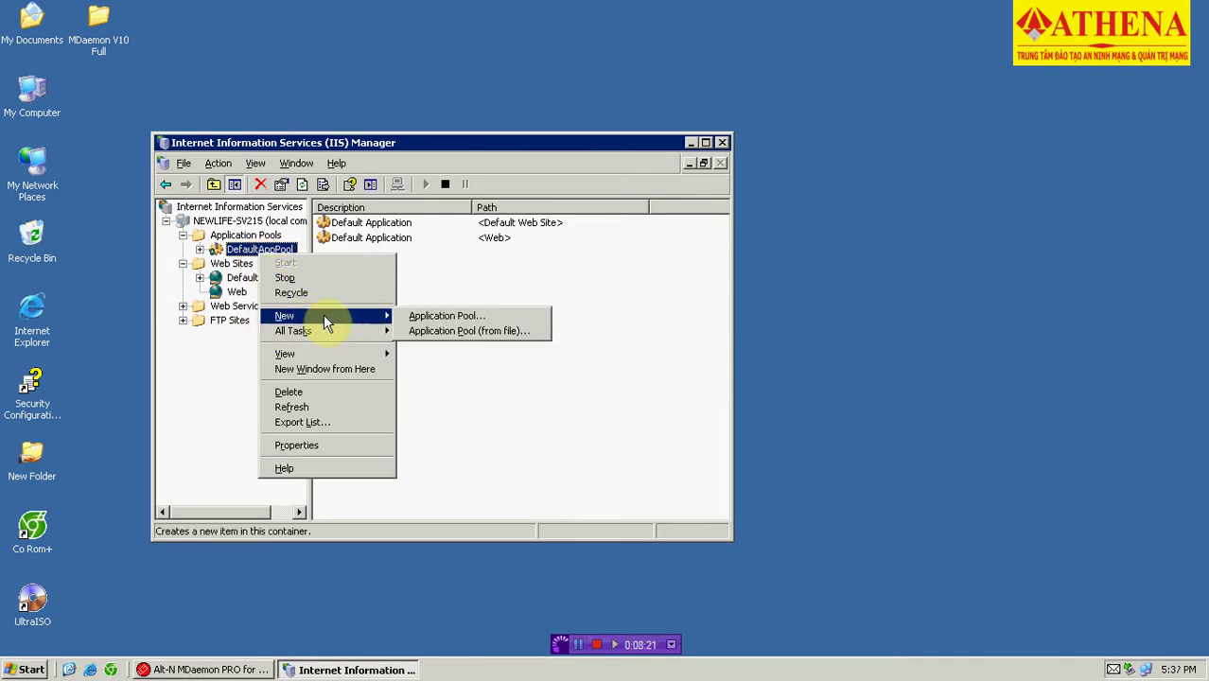
left_click(458, 318)
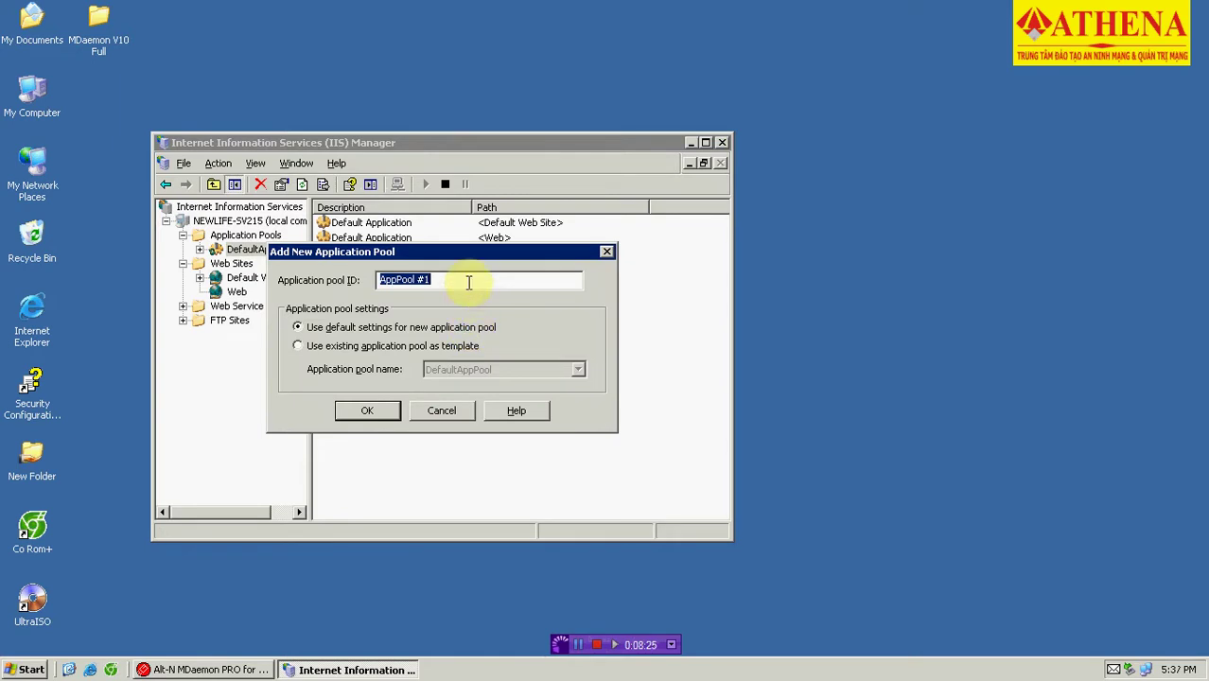
type("w")
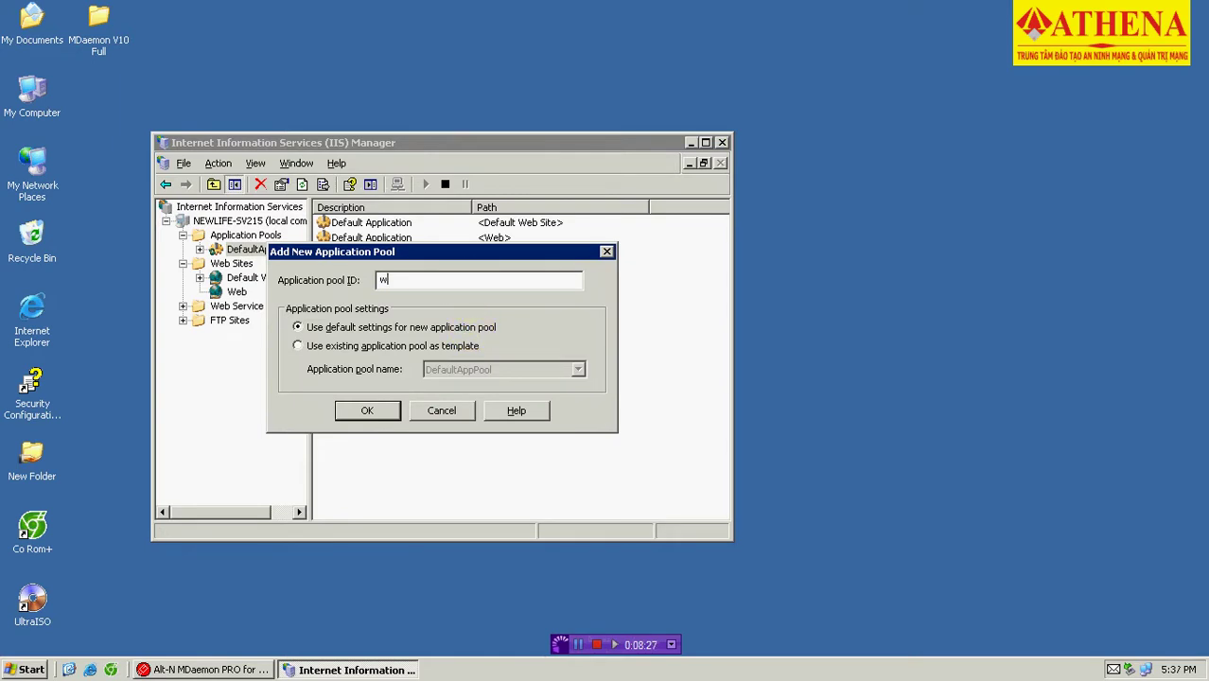
type("orl")
key("BackSpace")
key("BackSpace")
key("BackSpace")
key("BackSpace")
type("worldclient")
key("Return")
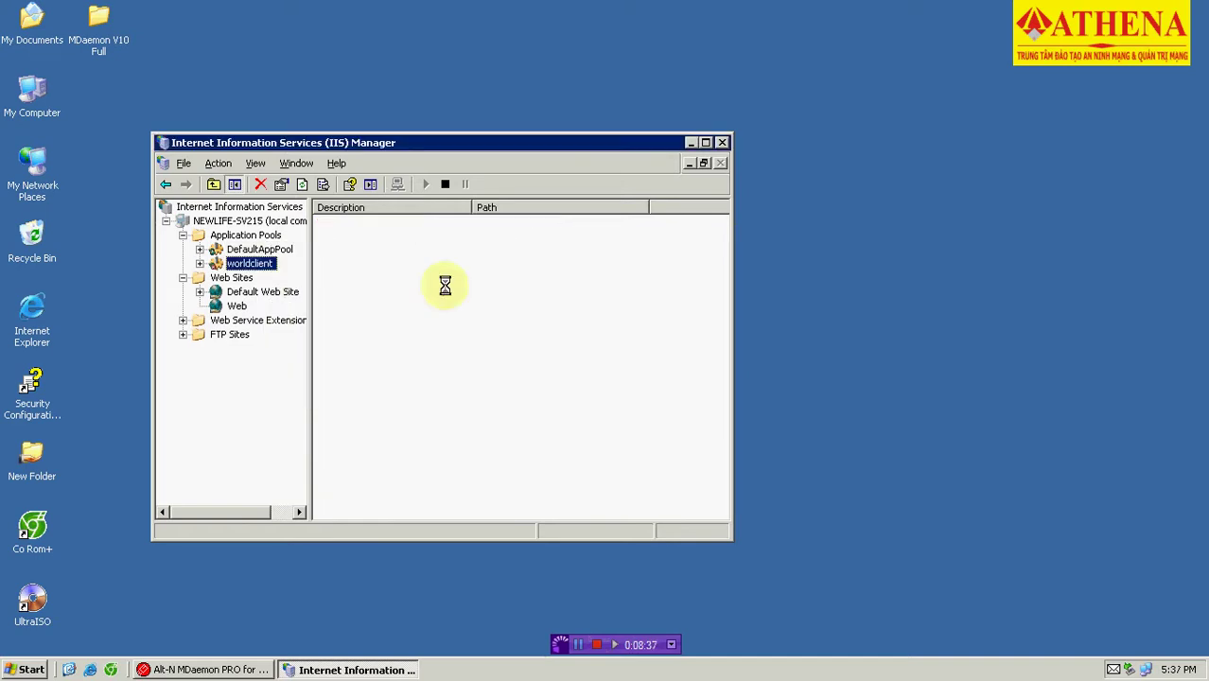
Turn off idle worker shutdown and the request queue limit for the worldclient pool.
right_click(250, 267)
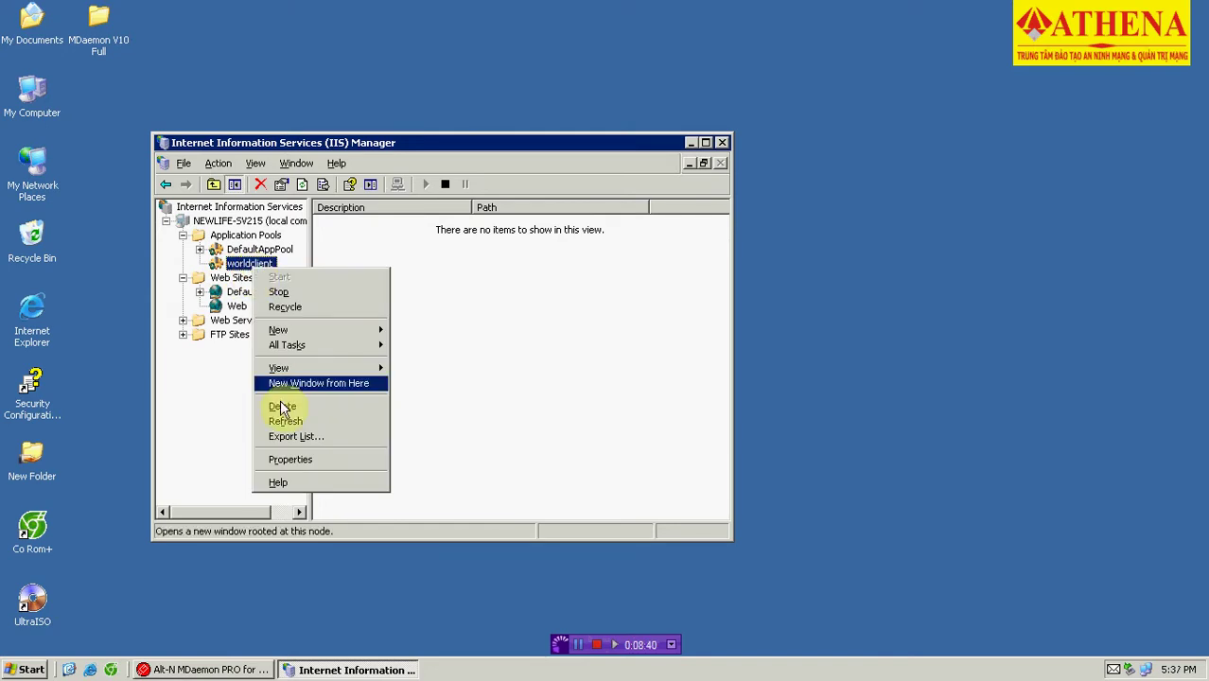
left_click(309, 459)
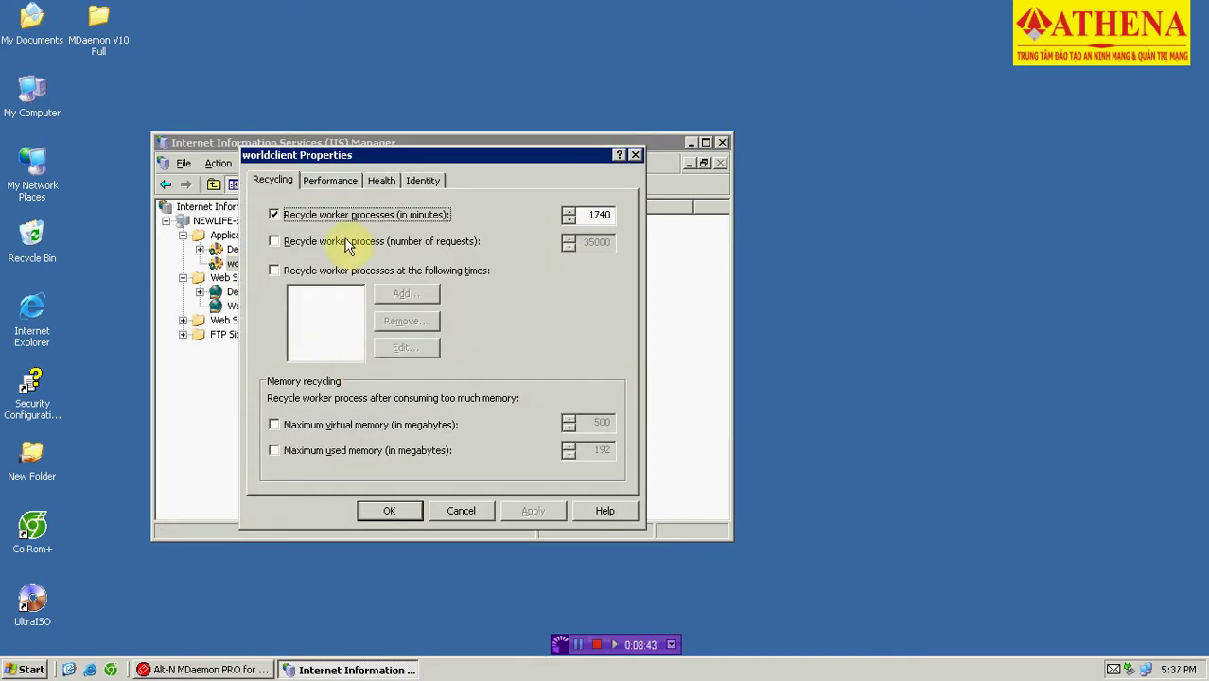
left_click(347, 181)
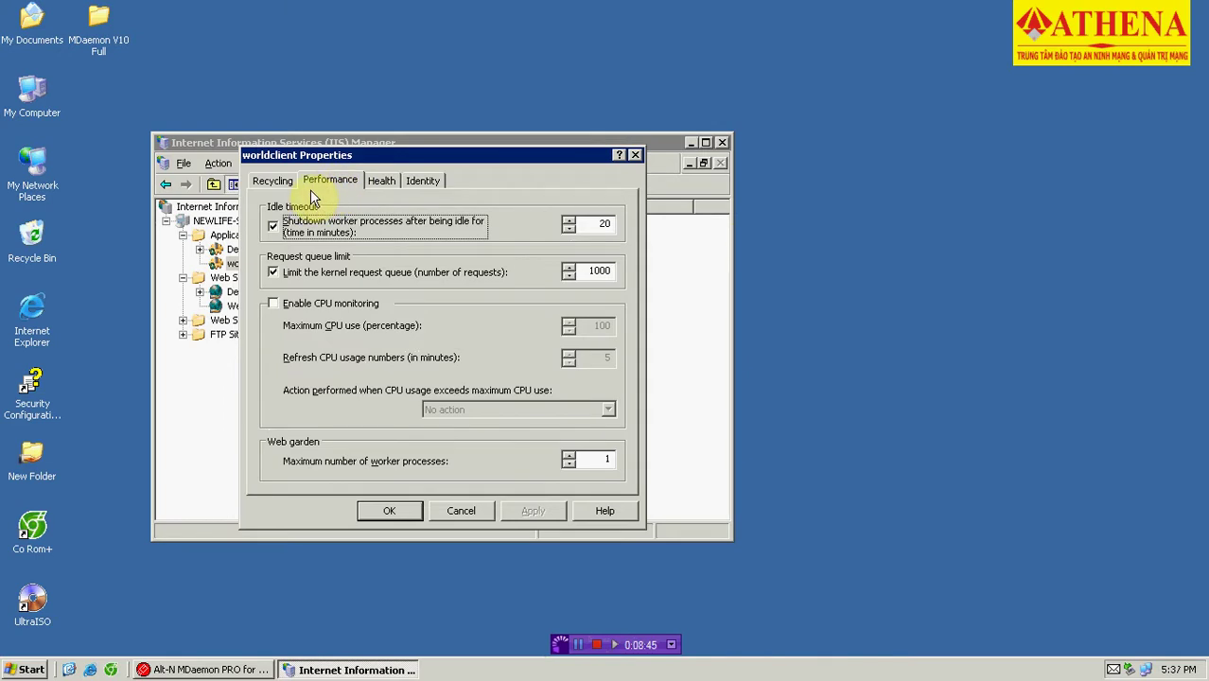
left_click(275, 229)
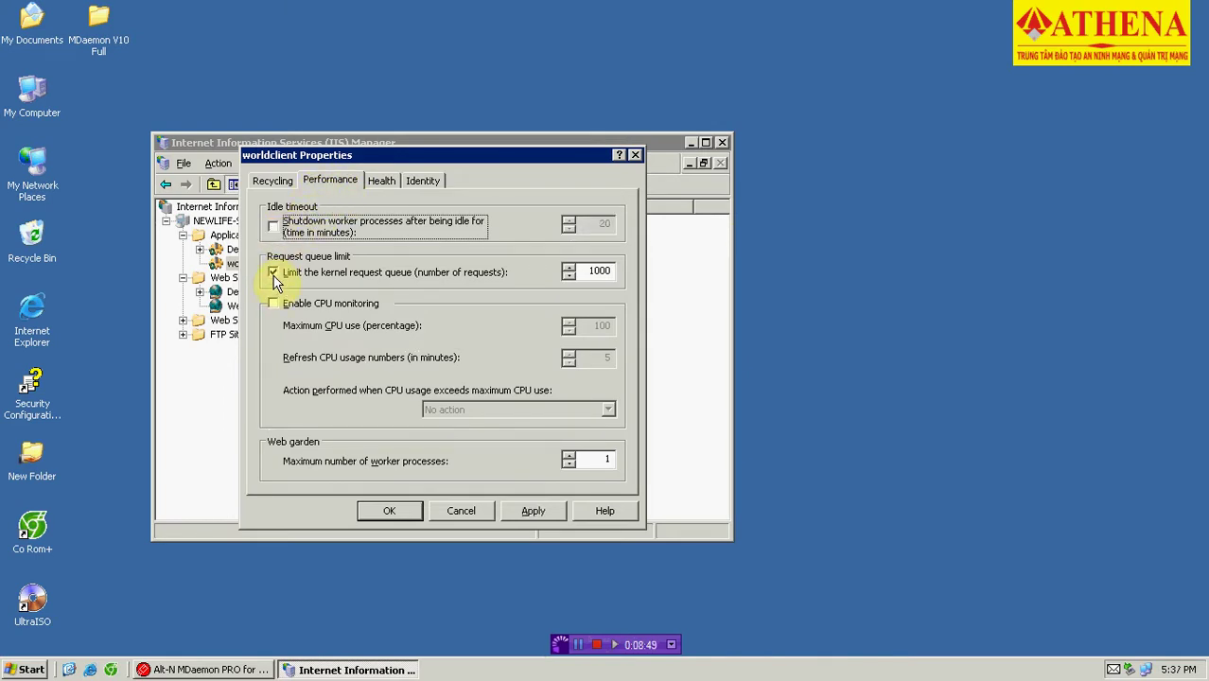
left_click(274, 275)
left_click(530, 512)
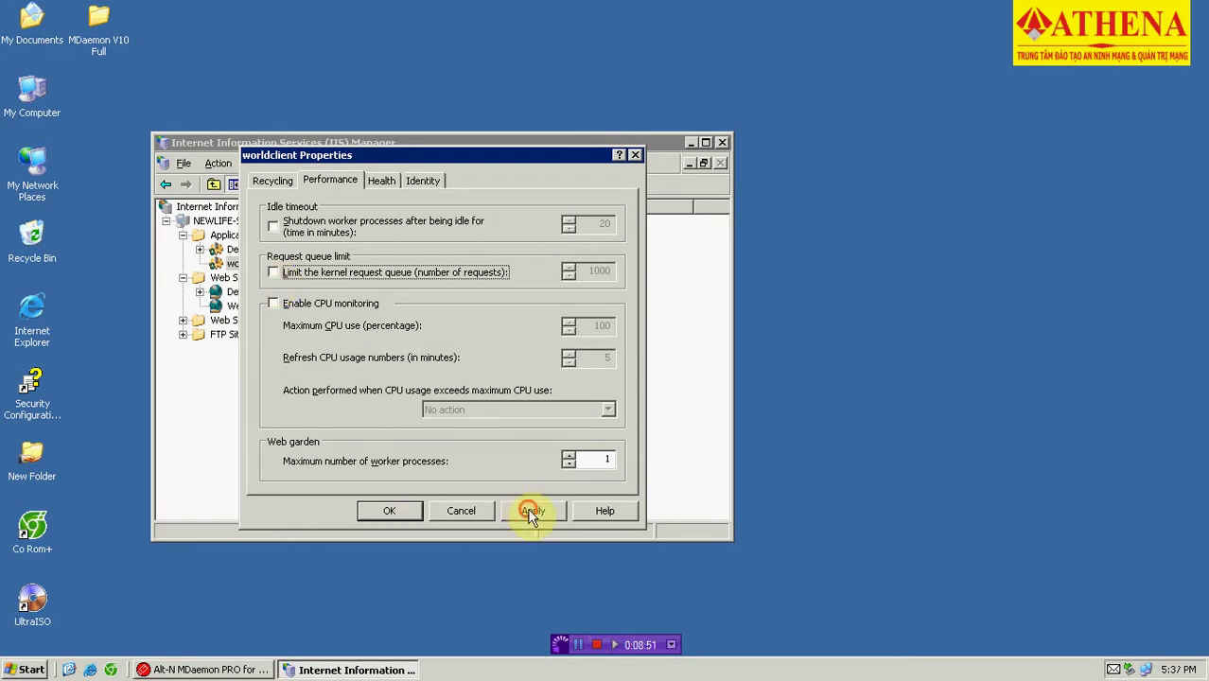
Set the worldclient pool identity to Local System, accept the warning, and save.
left_click(421, 188)
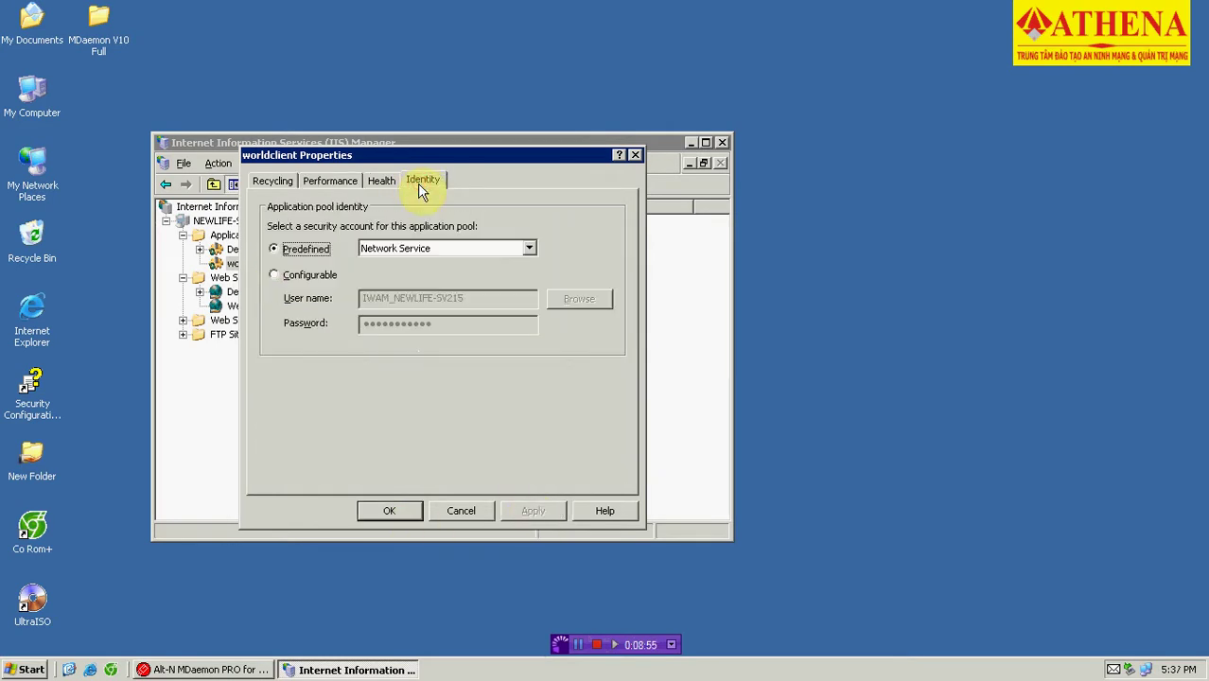
left_click(418, 249)
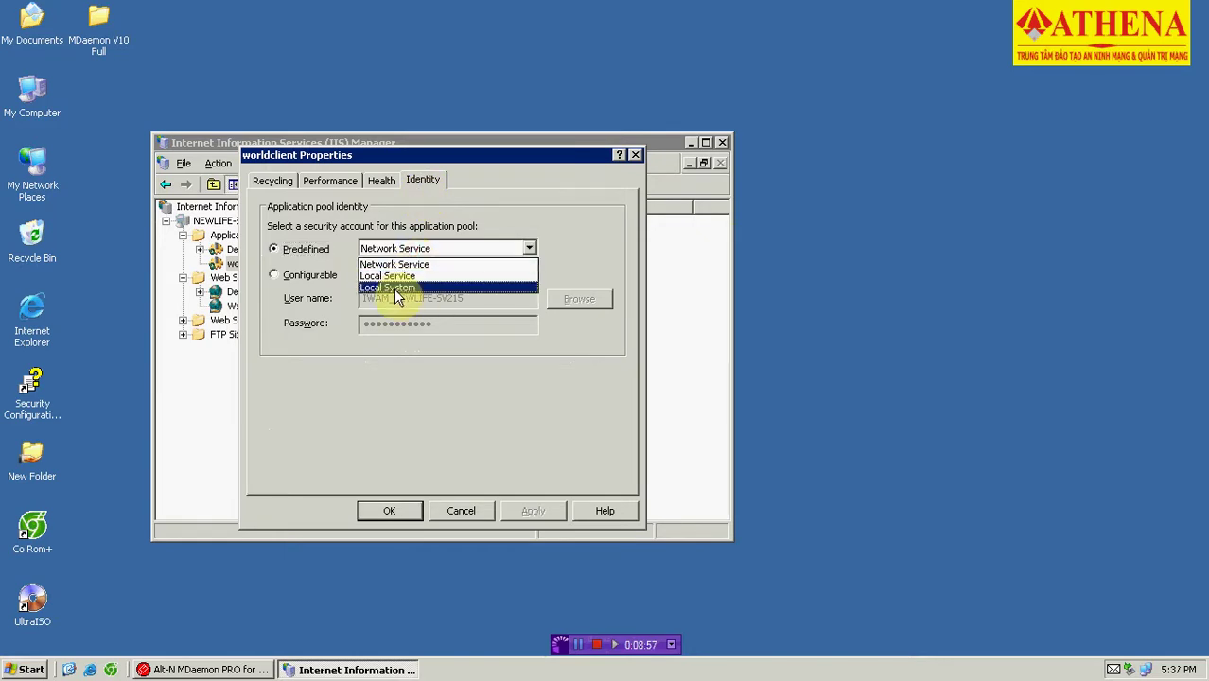
left_click(397, 288)
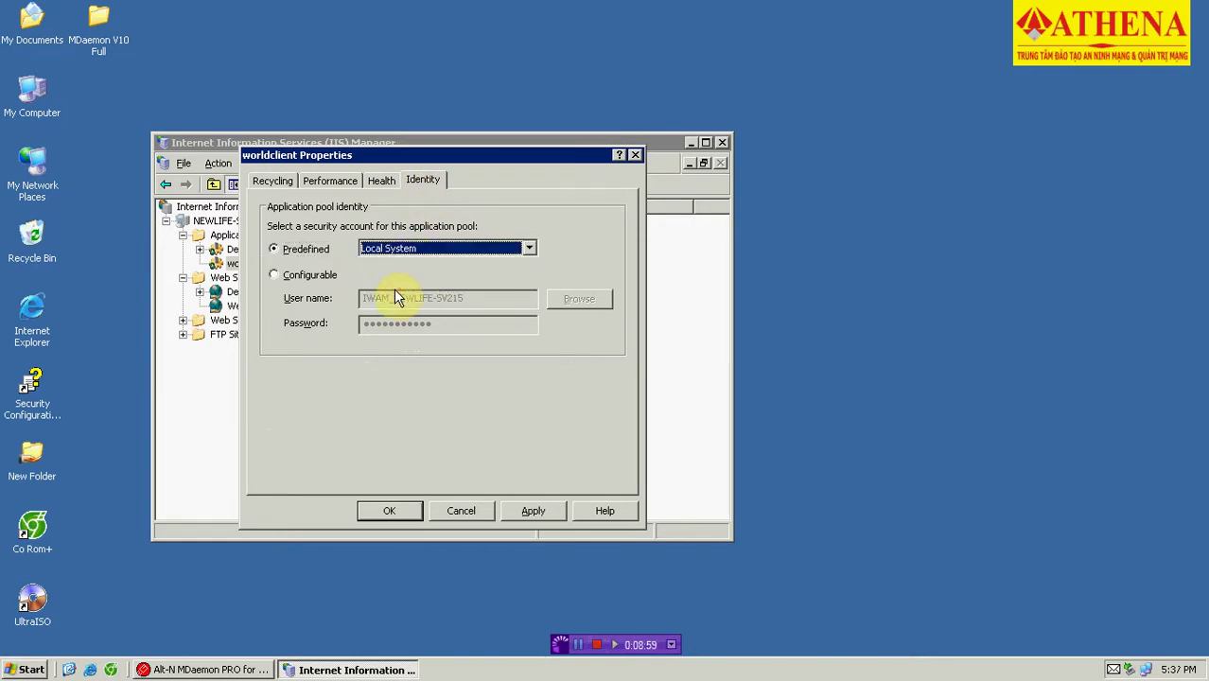
left_click(397, 275)
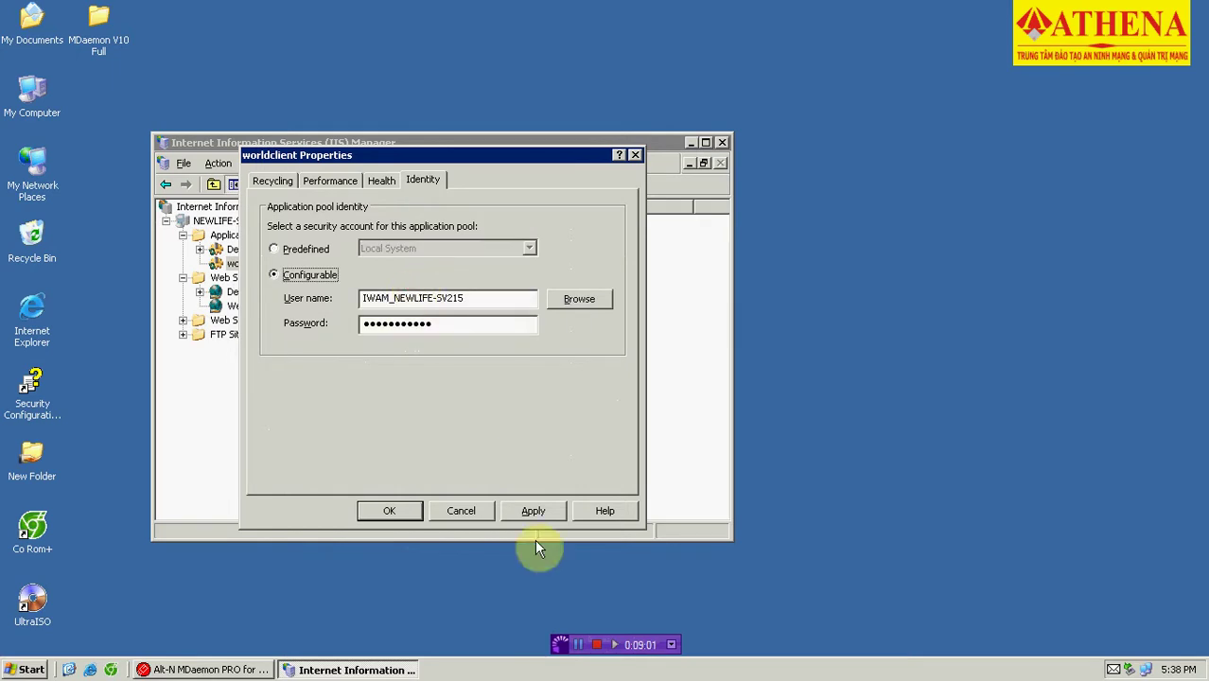
left_click(297, 250)
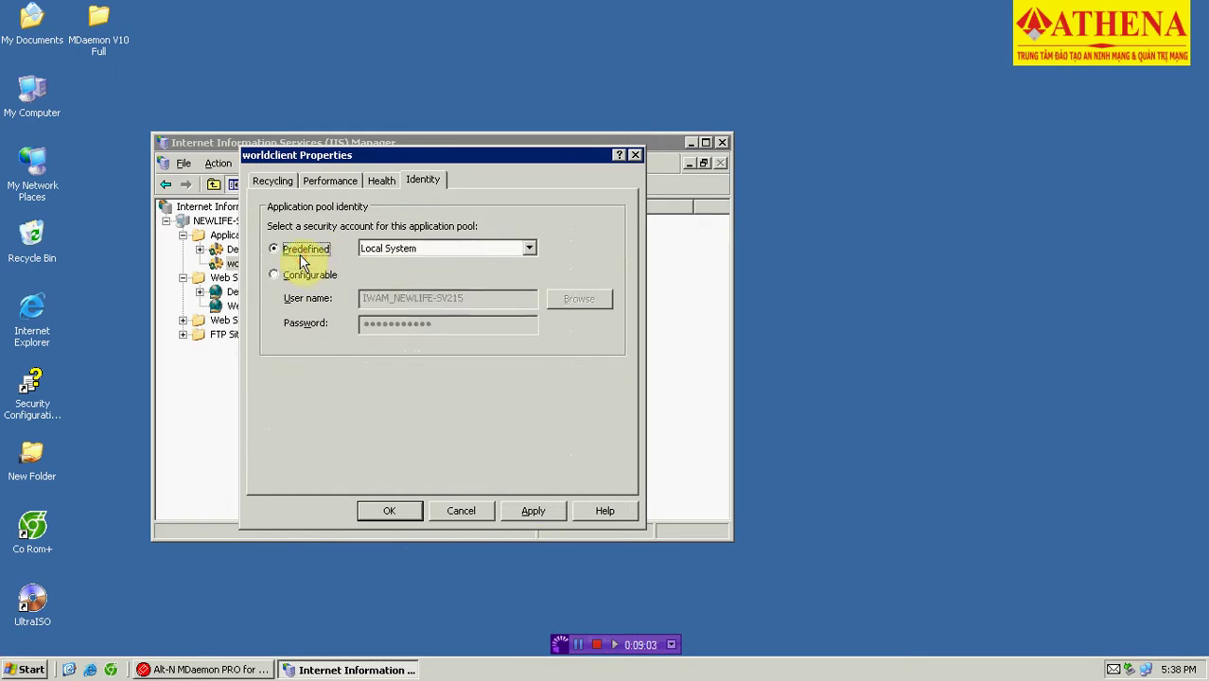
left_click(388, 248)
left_click(392, 287)
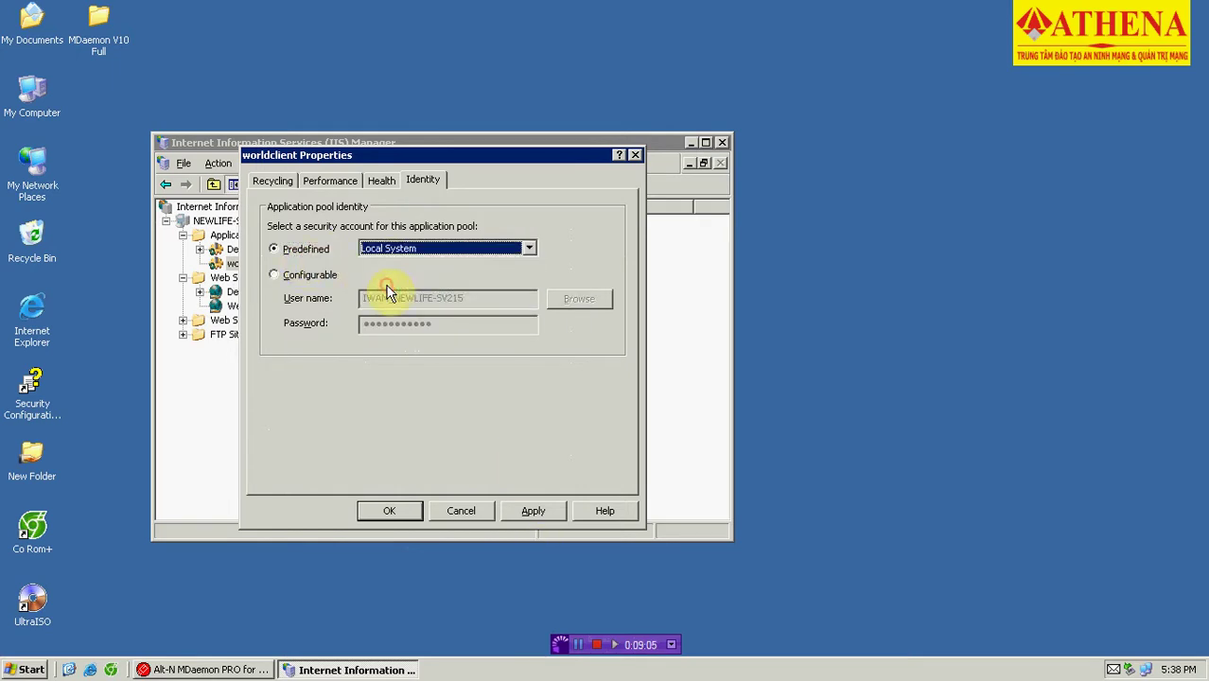
left_click(519, 510)
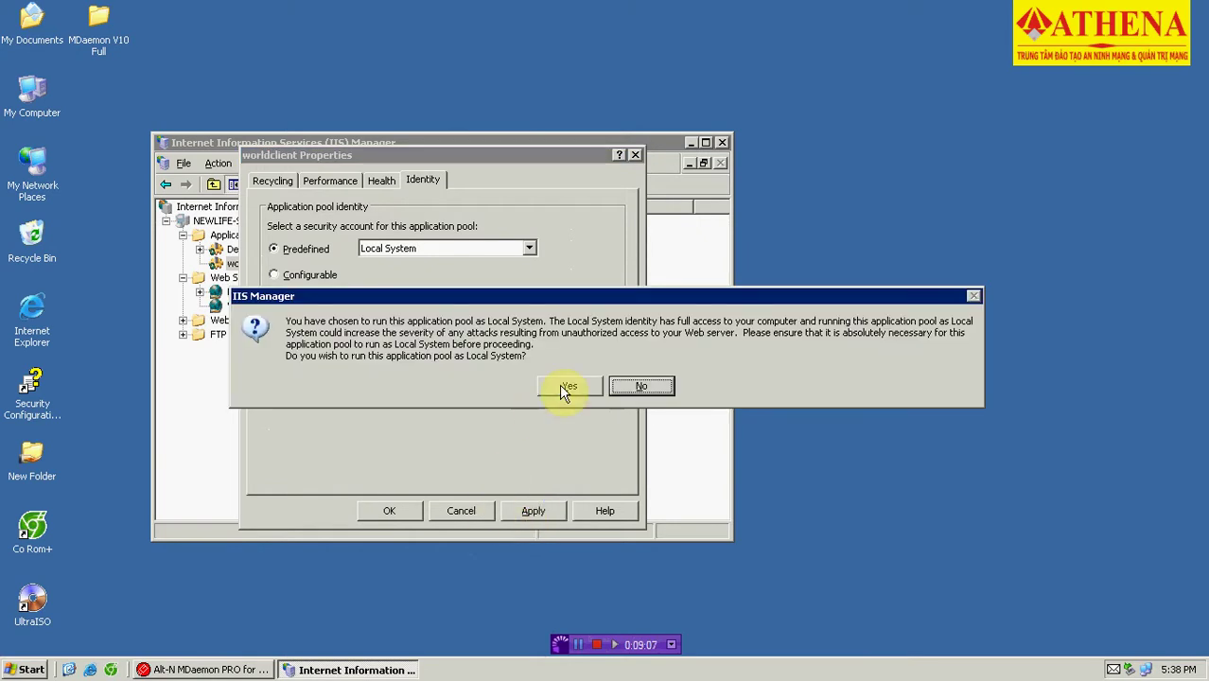
left_click(560, 385)
left_click(391, 511)
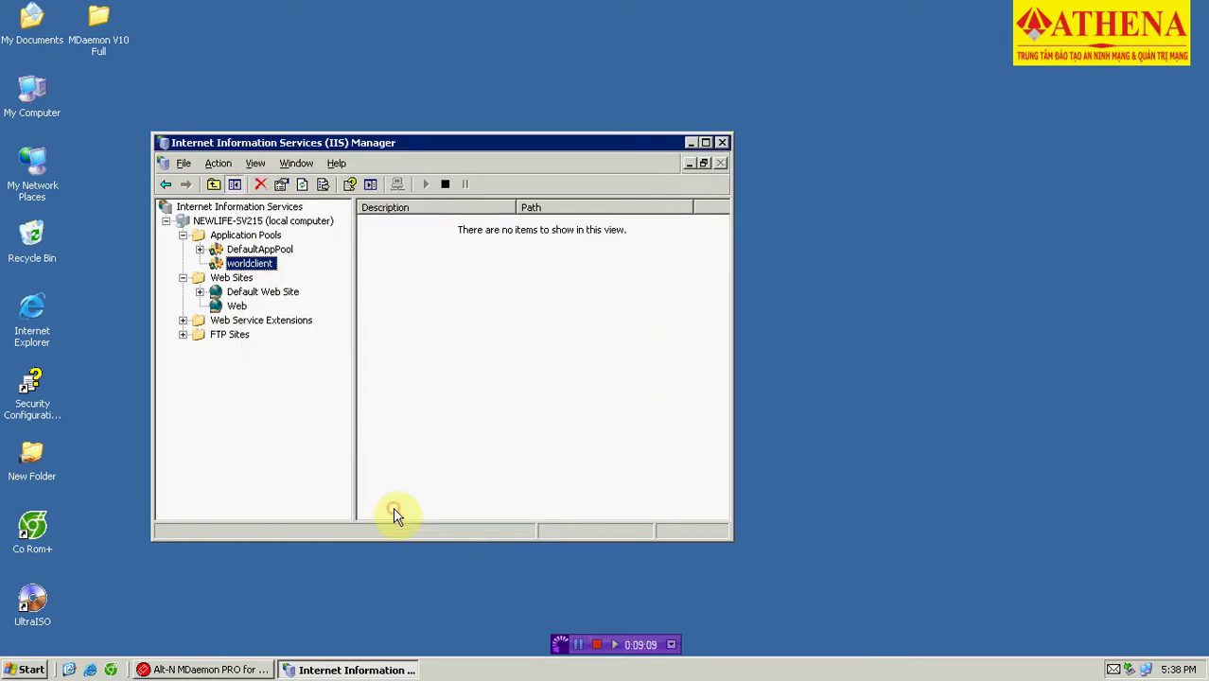
Start a new virtual directory under the Web site and give it the alias mail.
left_click(242, 305)
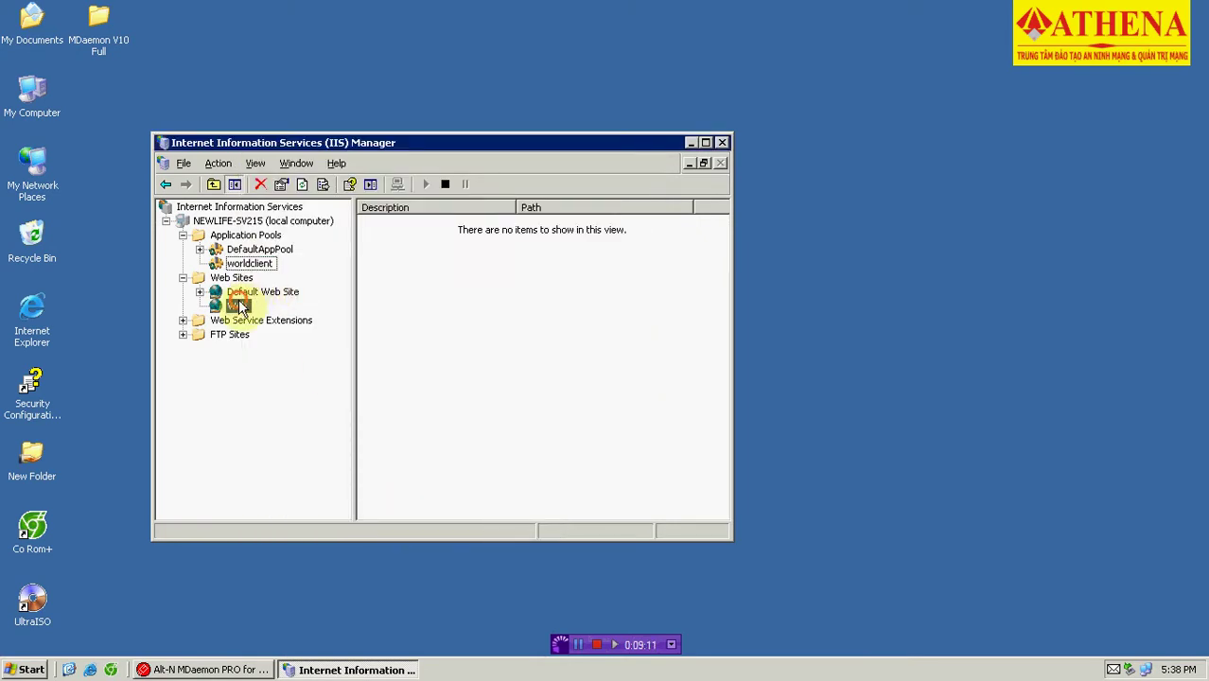
right_click(241, 305)
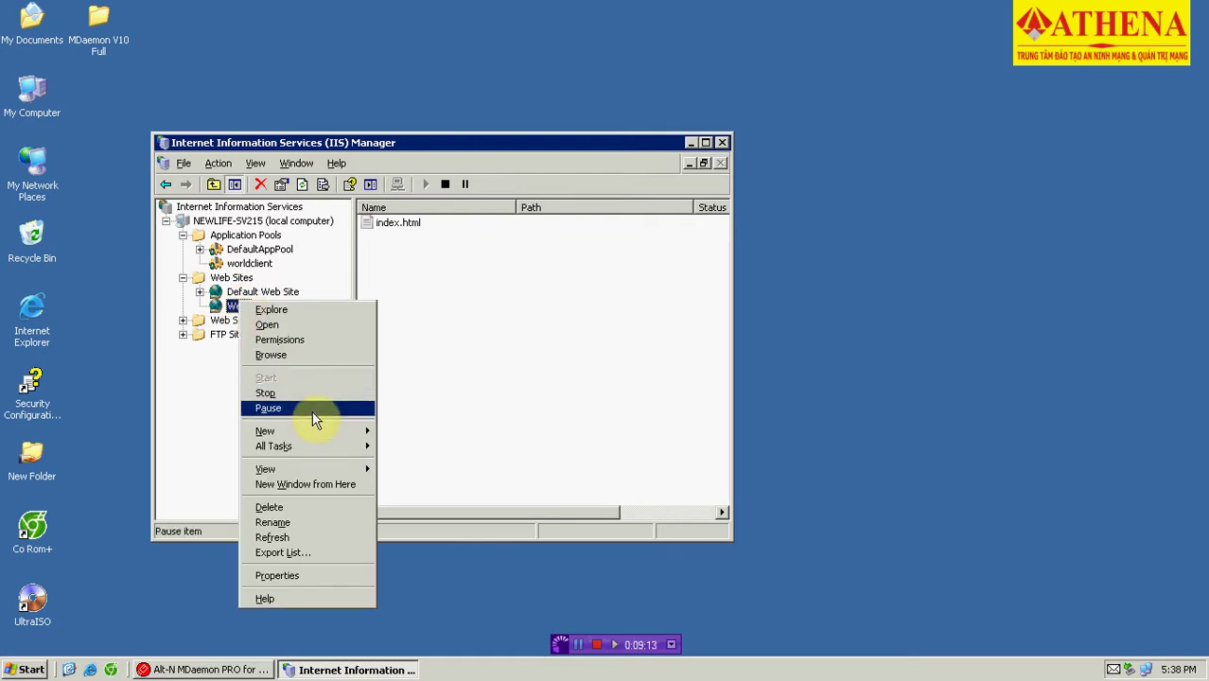
mouse_move(324, 431)
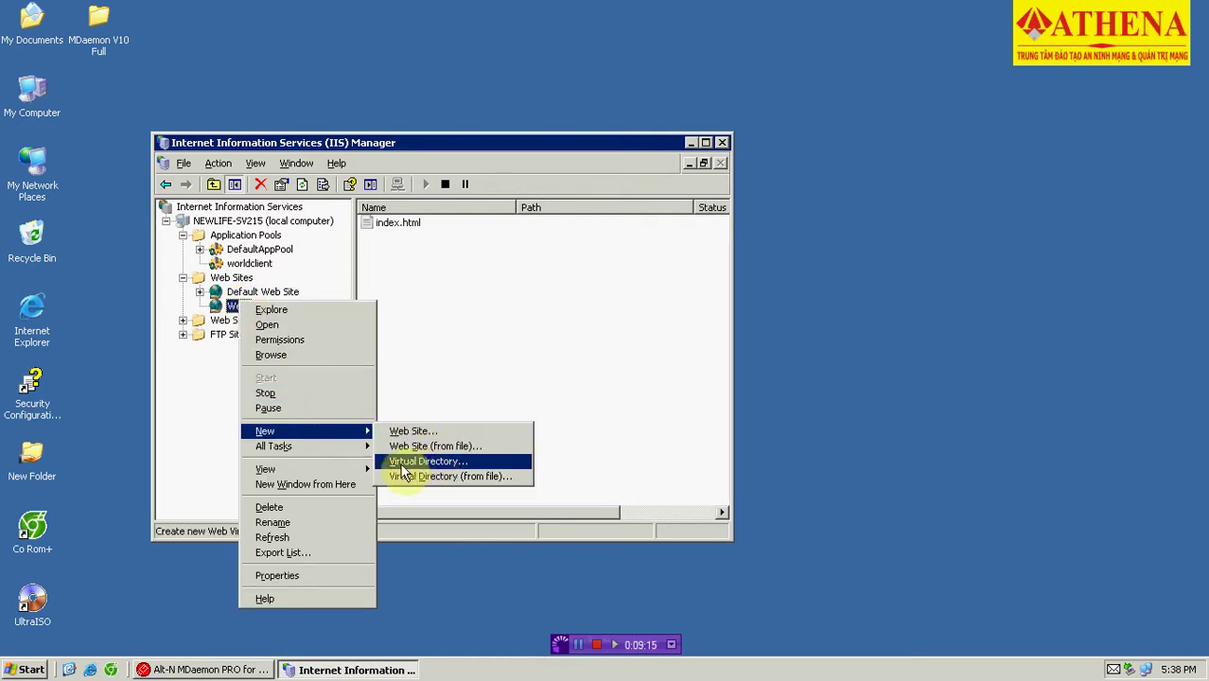
left_click(435, 461)
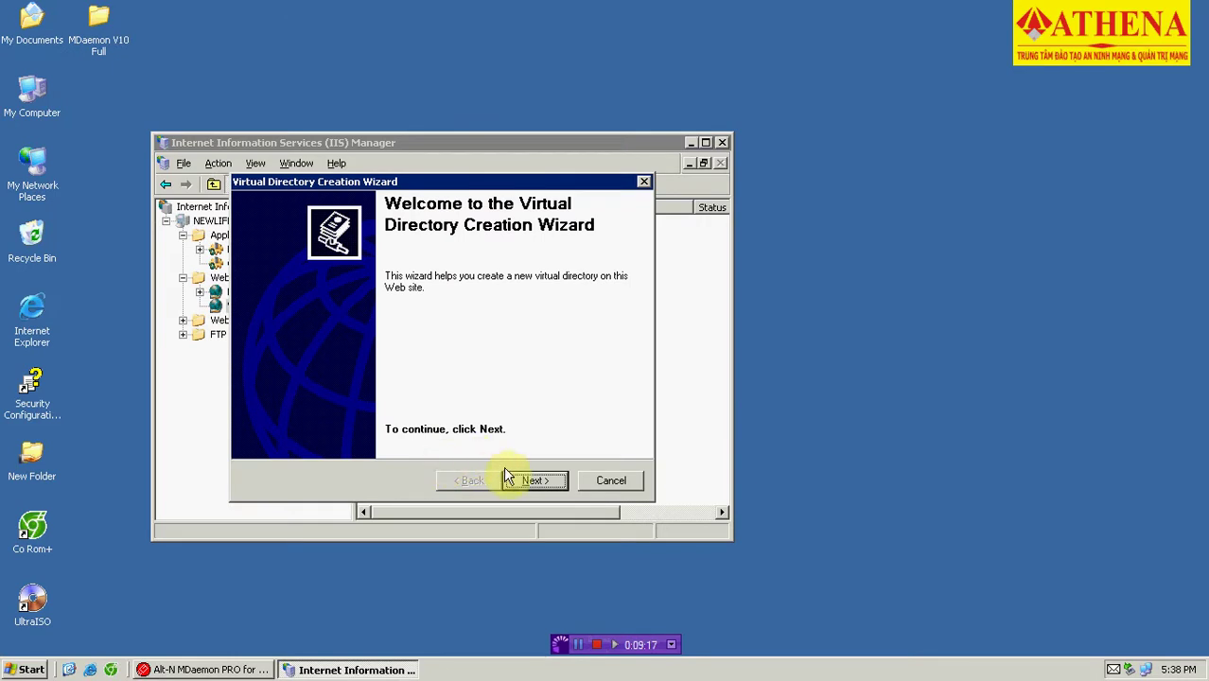
left_click(532, 481)
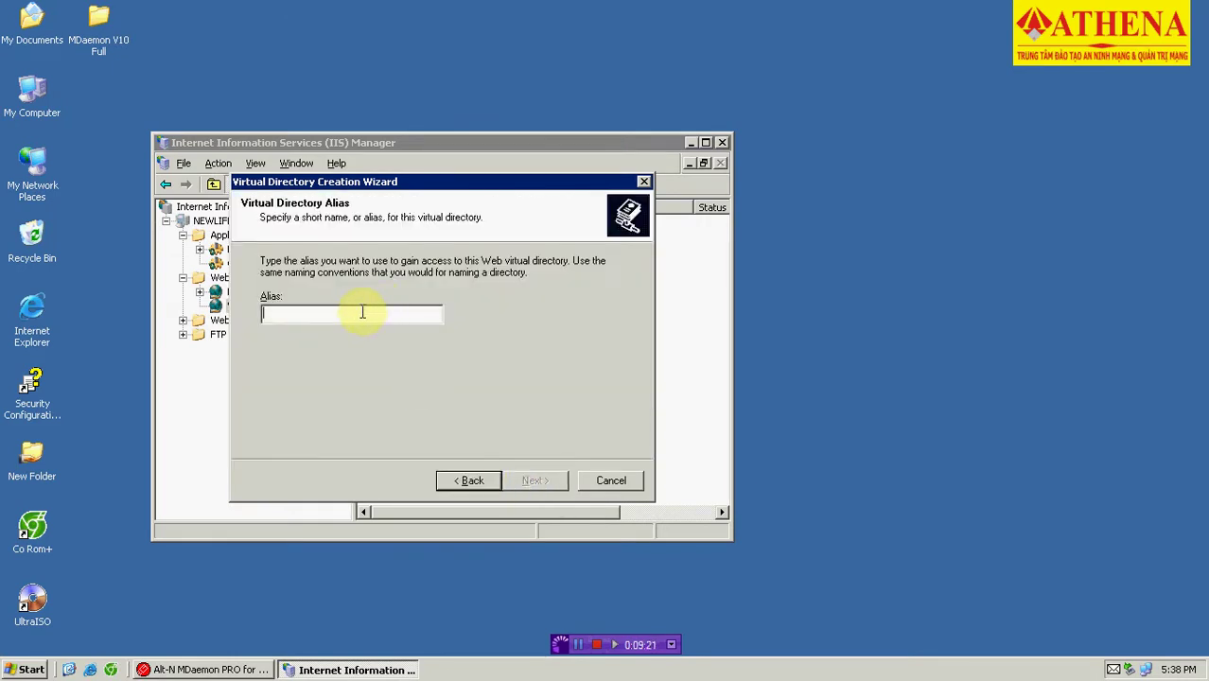
type("web")
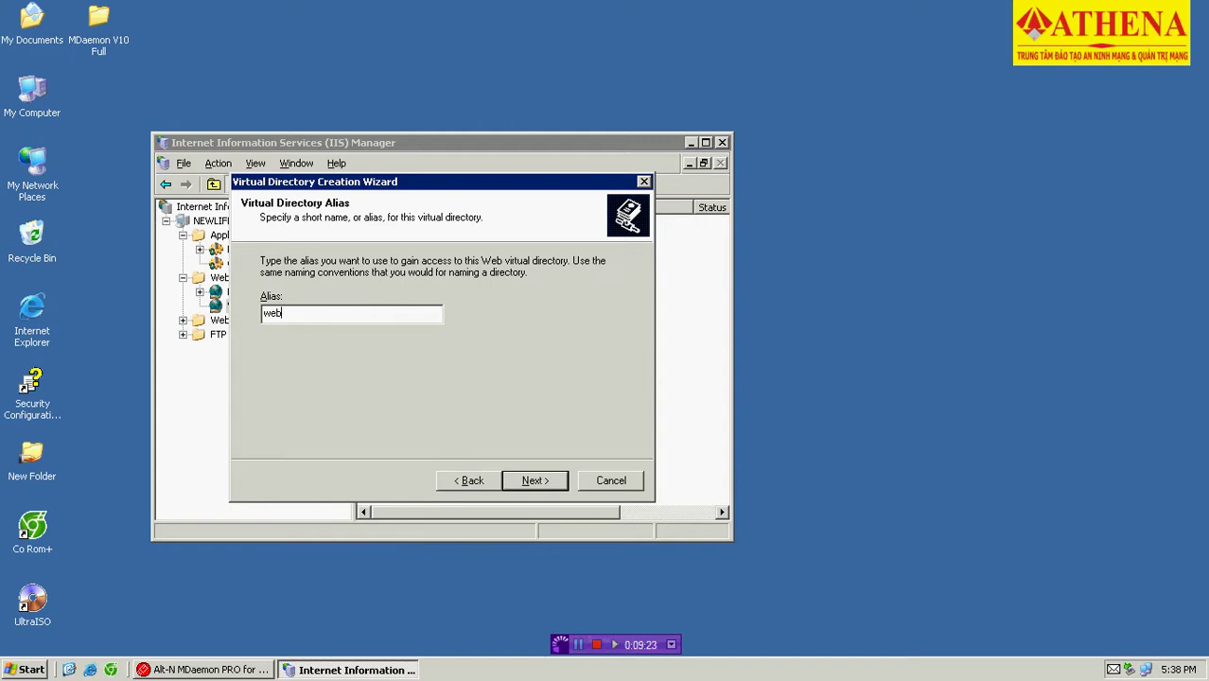
type("client")
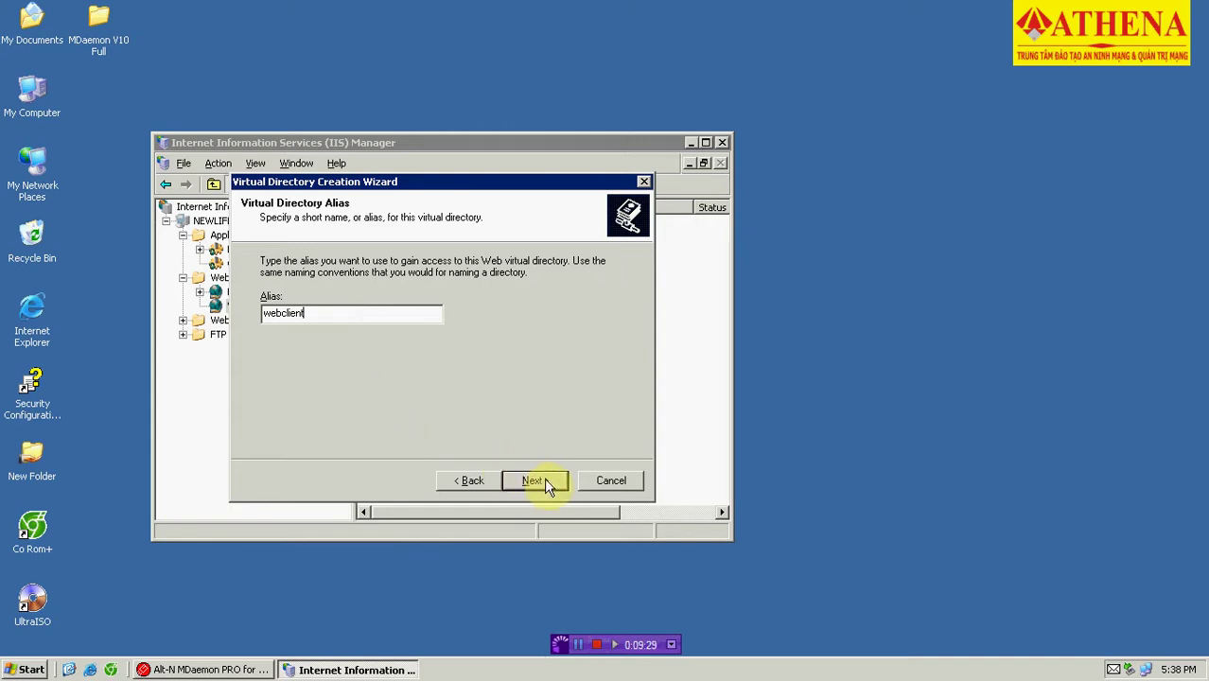
key("BackSpace")
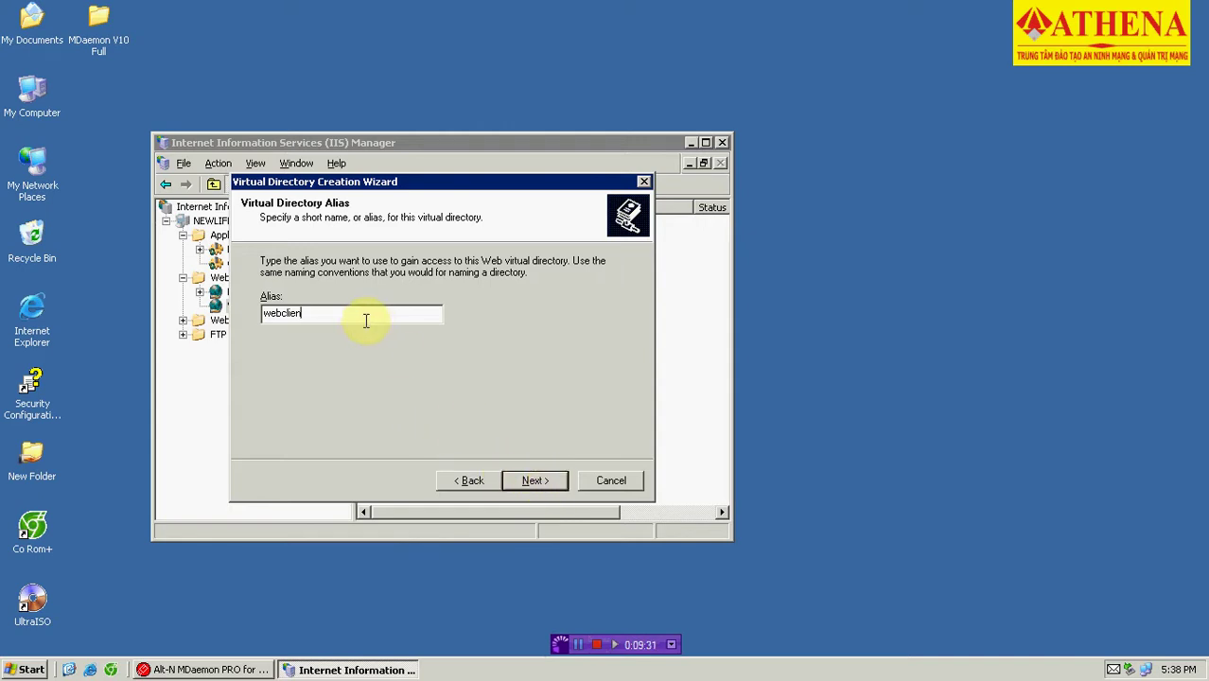
key("BackSpace")
key("BackSpace")
key("BackSpace")
key("BackSpace")
key("BackSpace")
key("BackSpace")
key("BackSpace")
key("BackSpace")
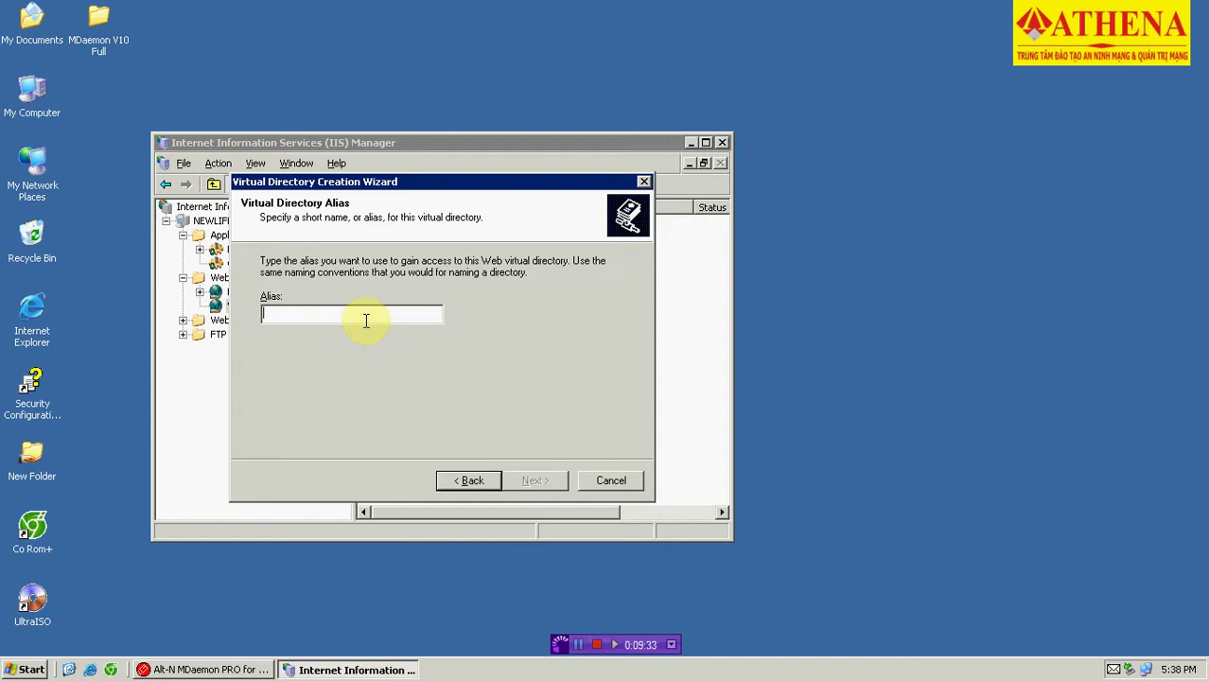
type("mail")
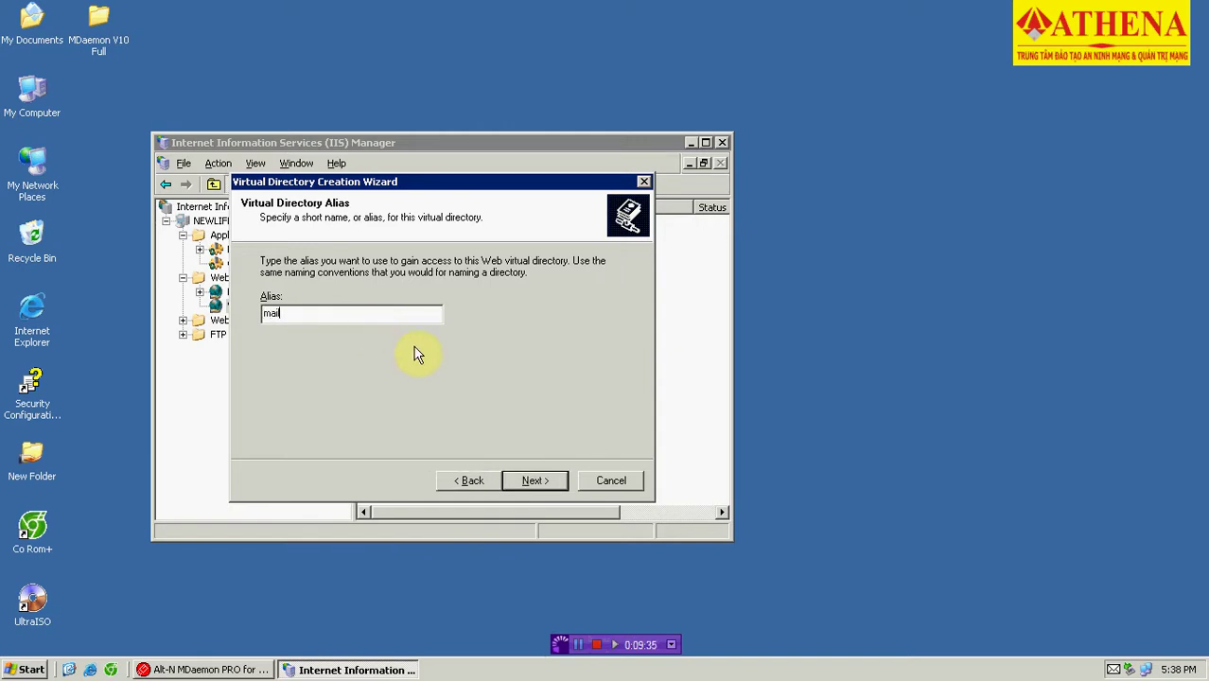
left_click(539, 483)
Set the virtual directory's content path to C:\MDaemon\WorldClient\HTML.
left_click(587, 300)
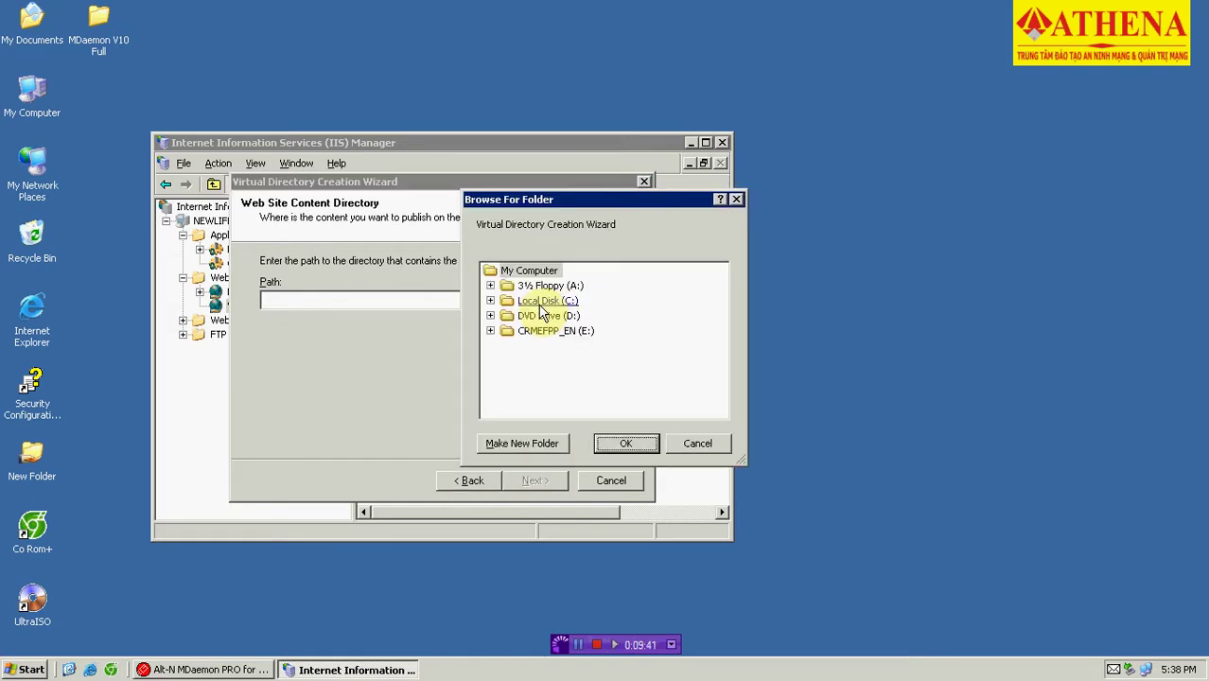
left_click(490, 300)
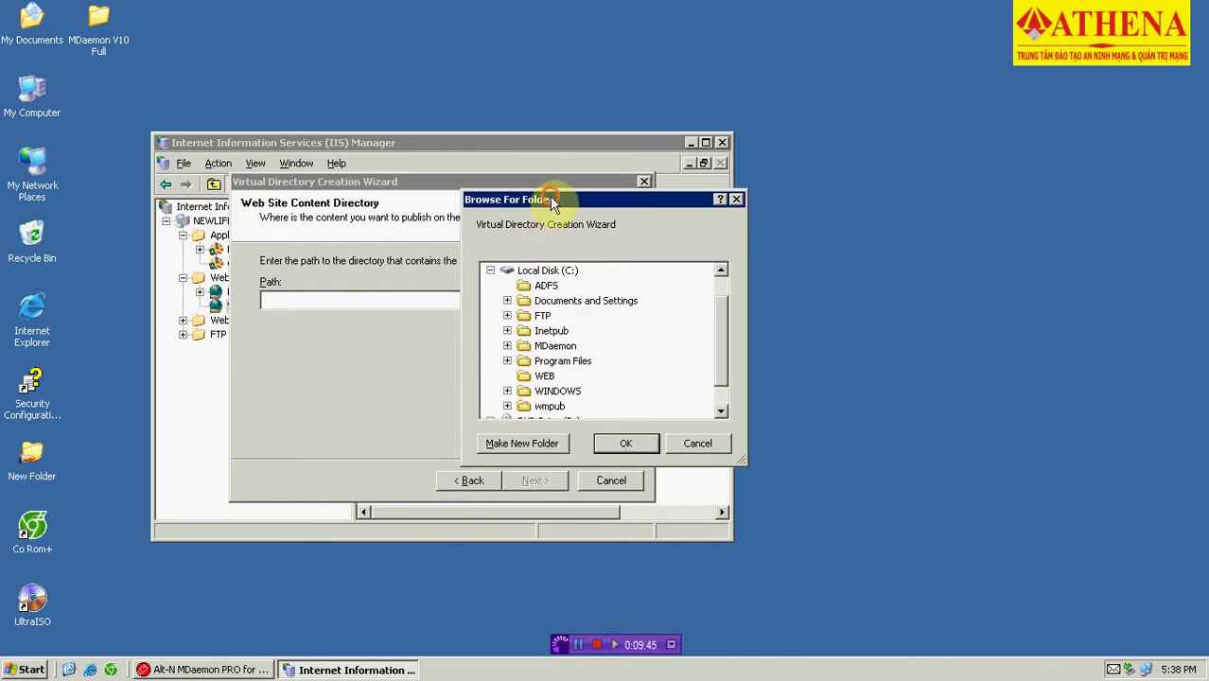
left_click_drag(550, 195, 469, 193)
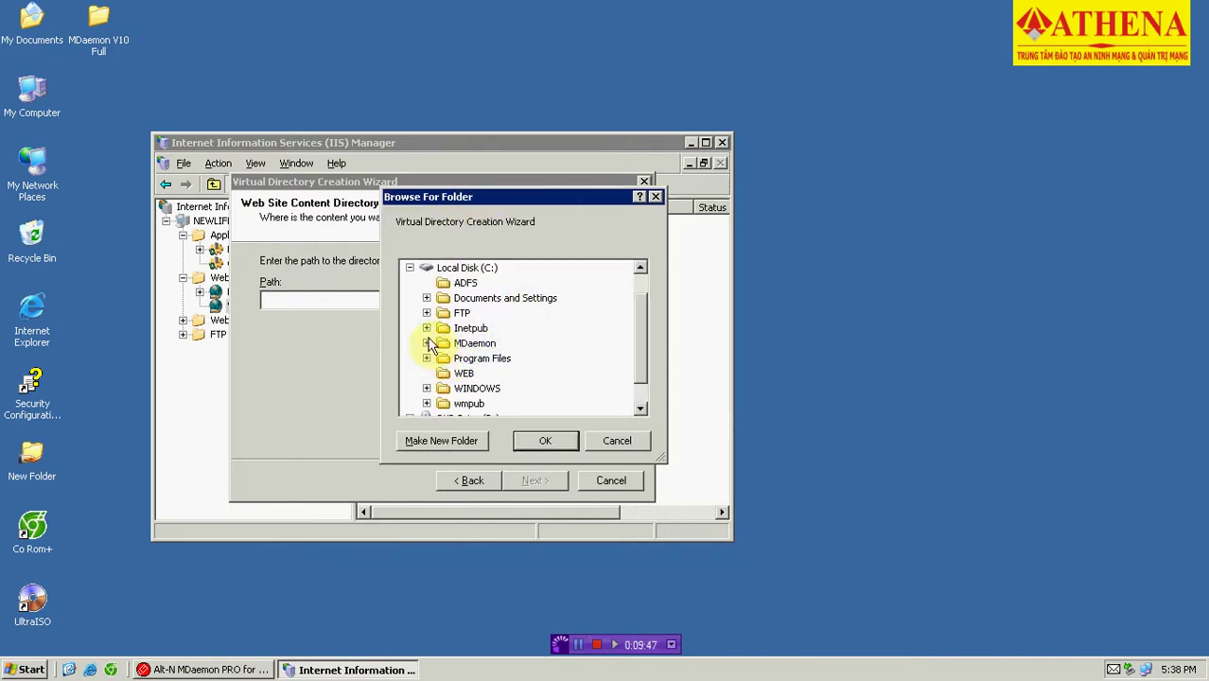
double_click(473, 344)
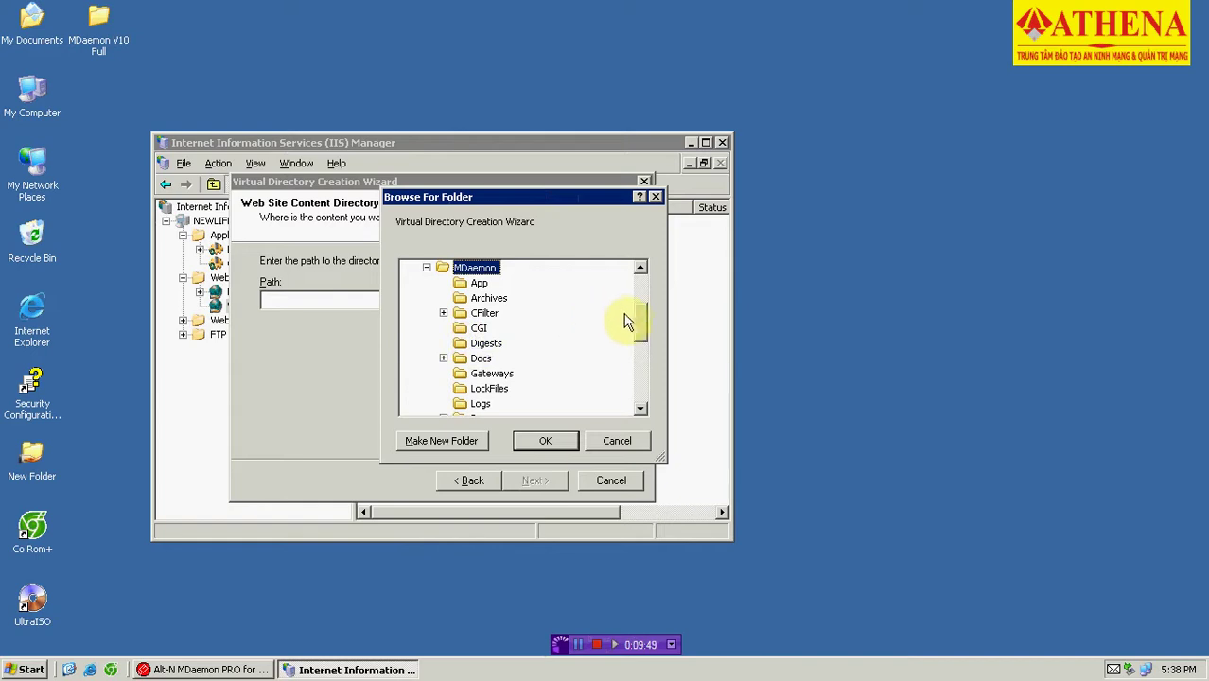
left_click_drag(639, 319, 642, 360)
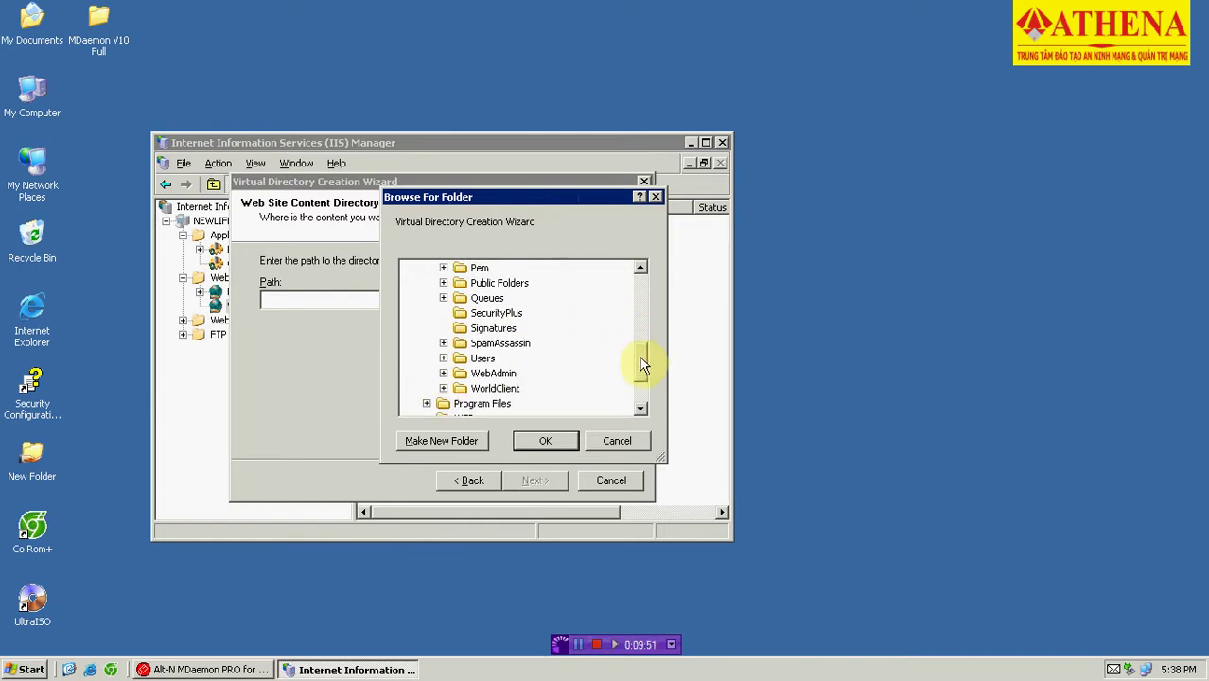
double_click(492, 389)
double_click(499, 360)
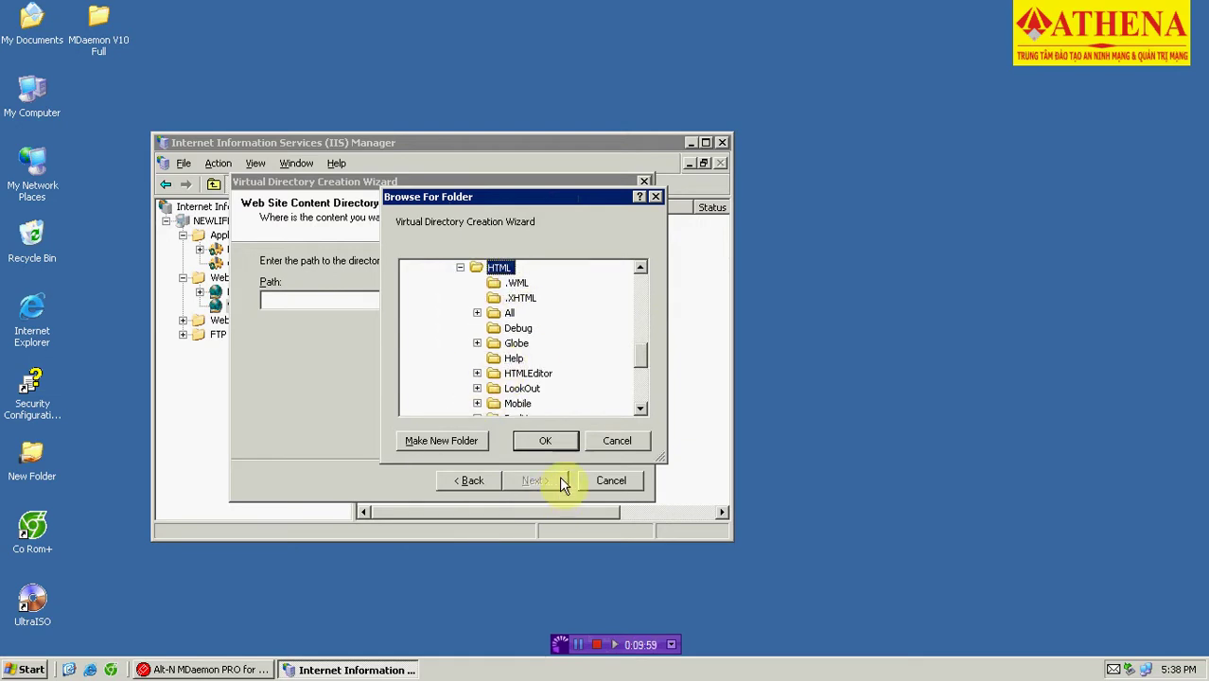
left_click(546, 443)
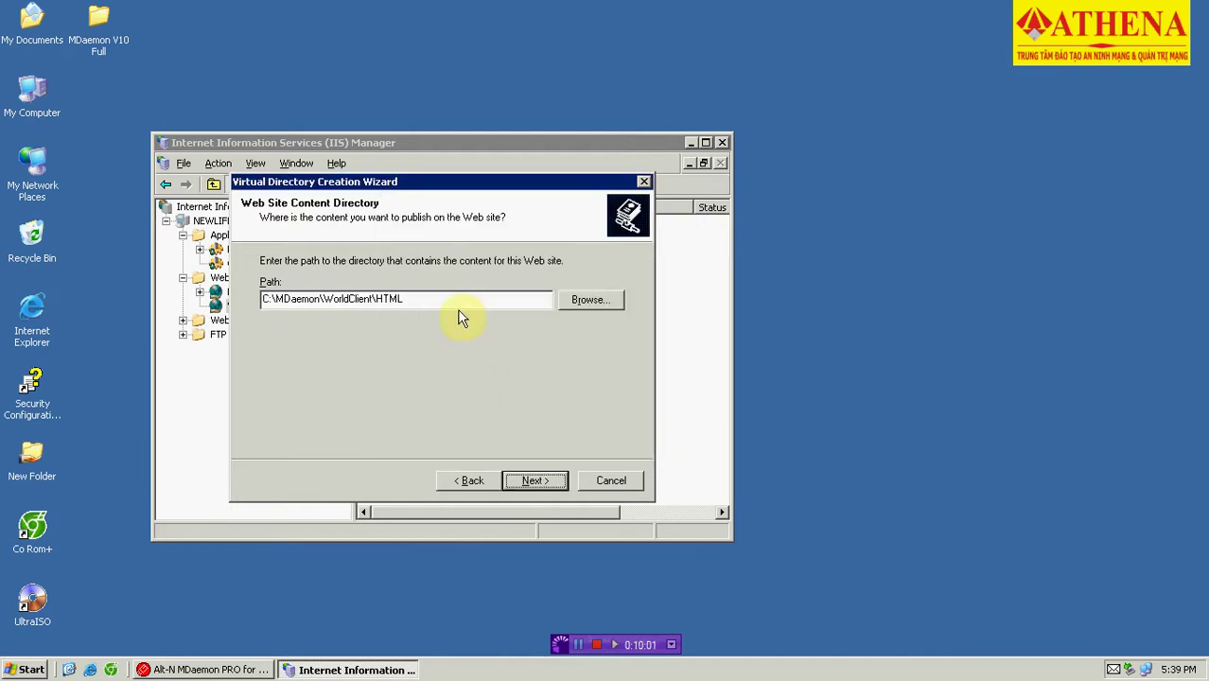
Grant Run scripts, Execute and Browse permissions and finish creating the mail directory.
left_click(539, 481)
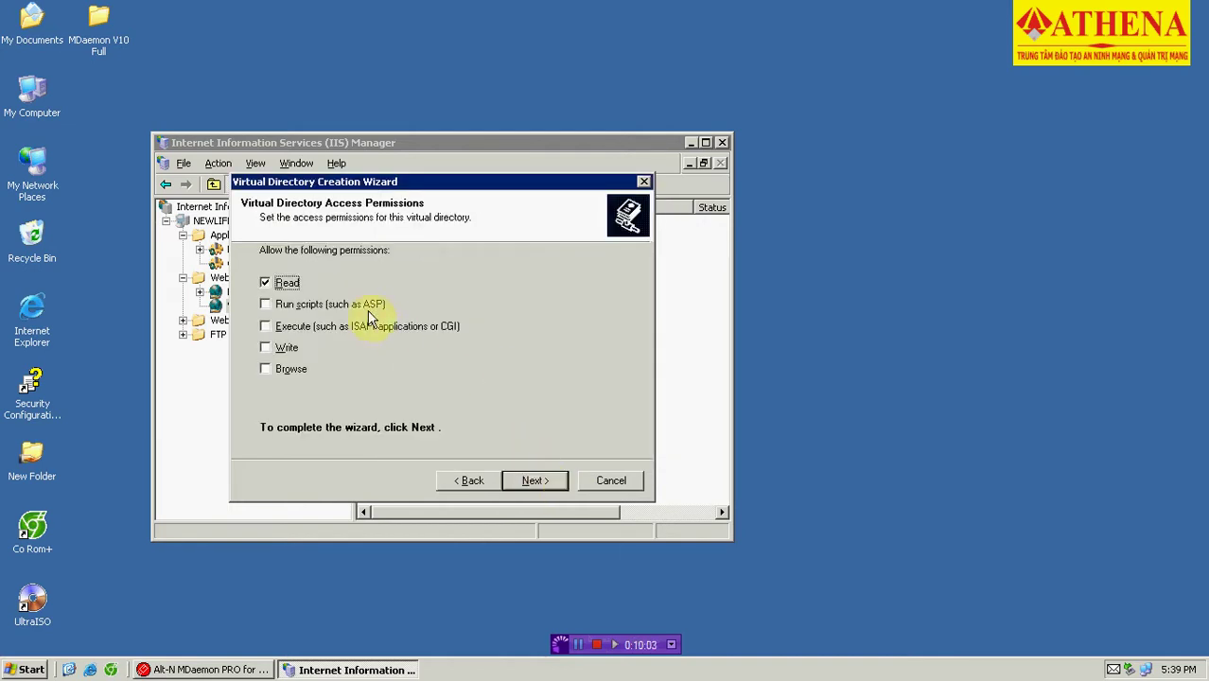
left_click(316, 305)
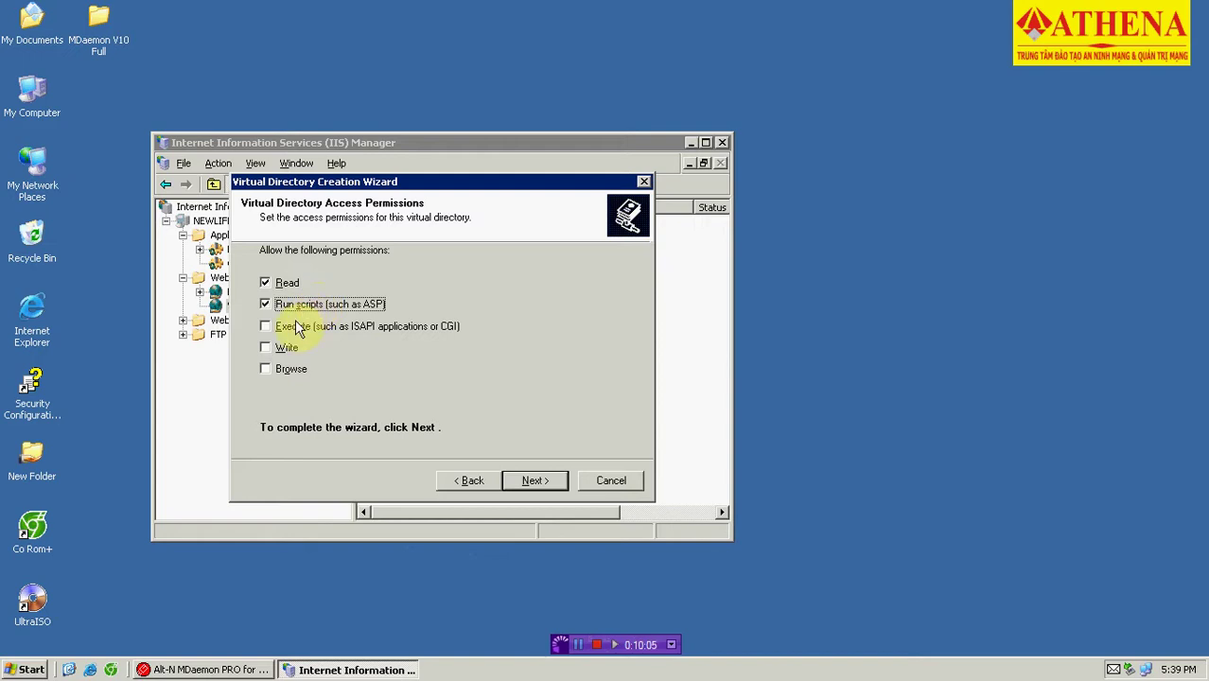
left_click(289, 327)
left_click(290, 368)
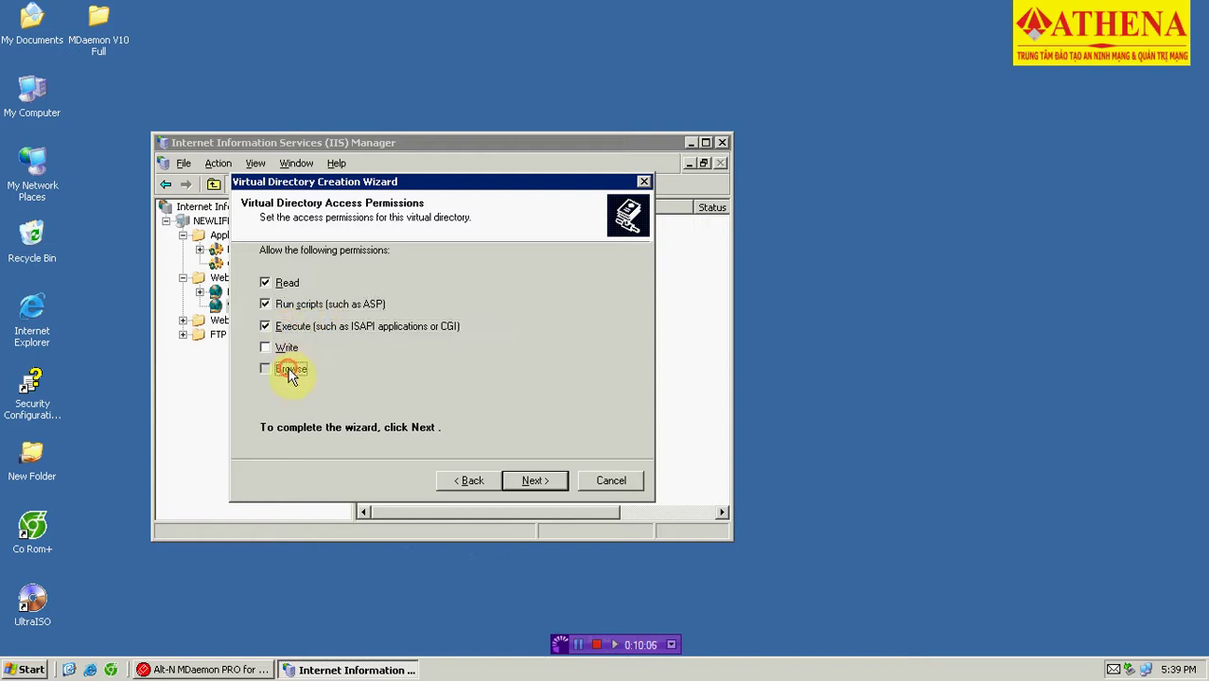
left_click(539, 480)
left_click(545, 477)
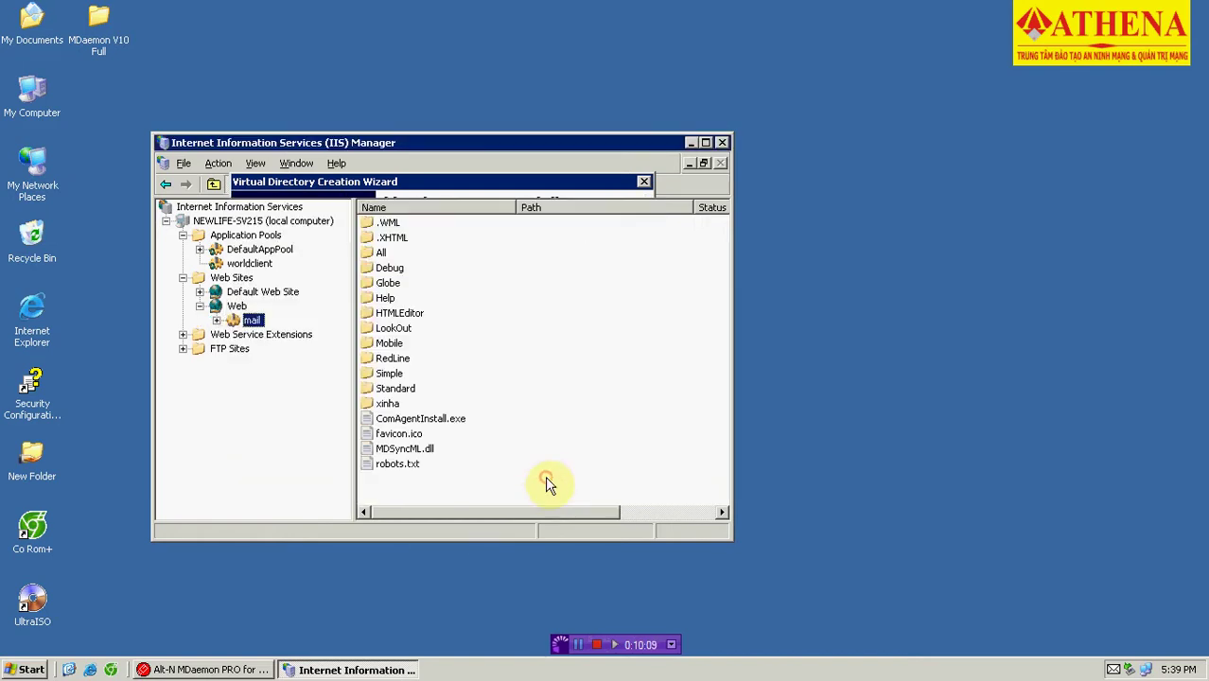
Assign the mail virtual directory to the worldclient application pool.
right_click(253, 325)
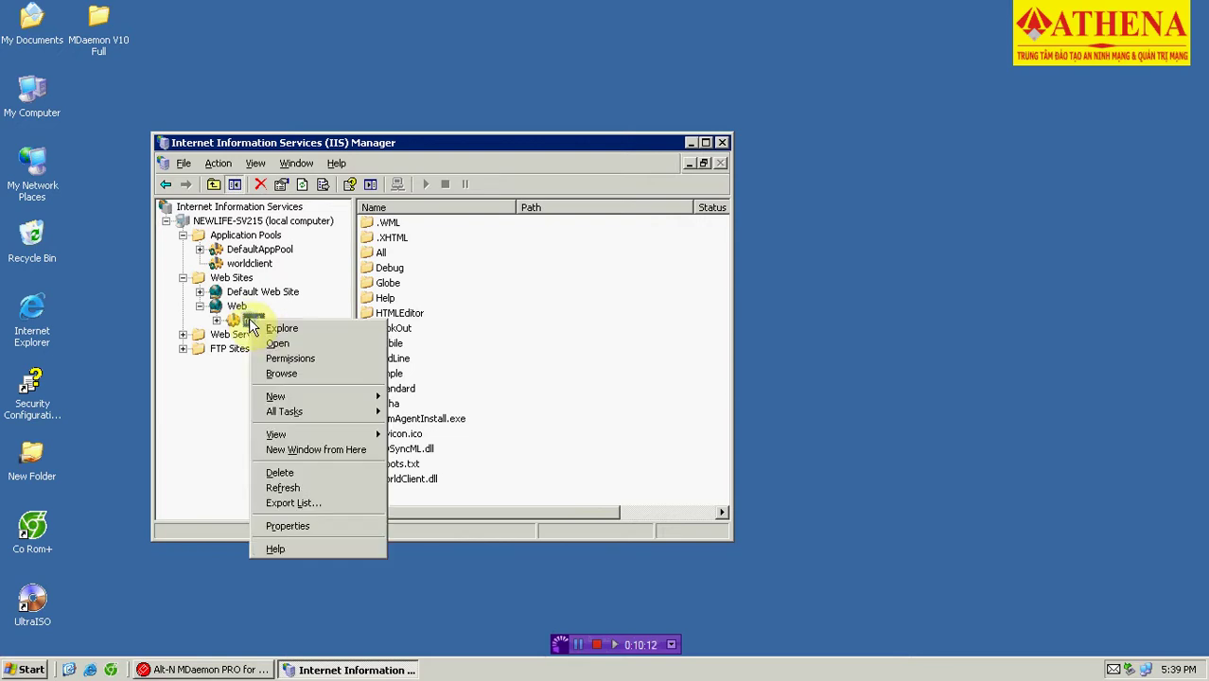
left_click(289, 525)
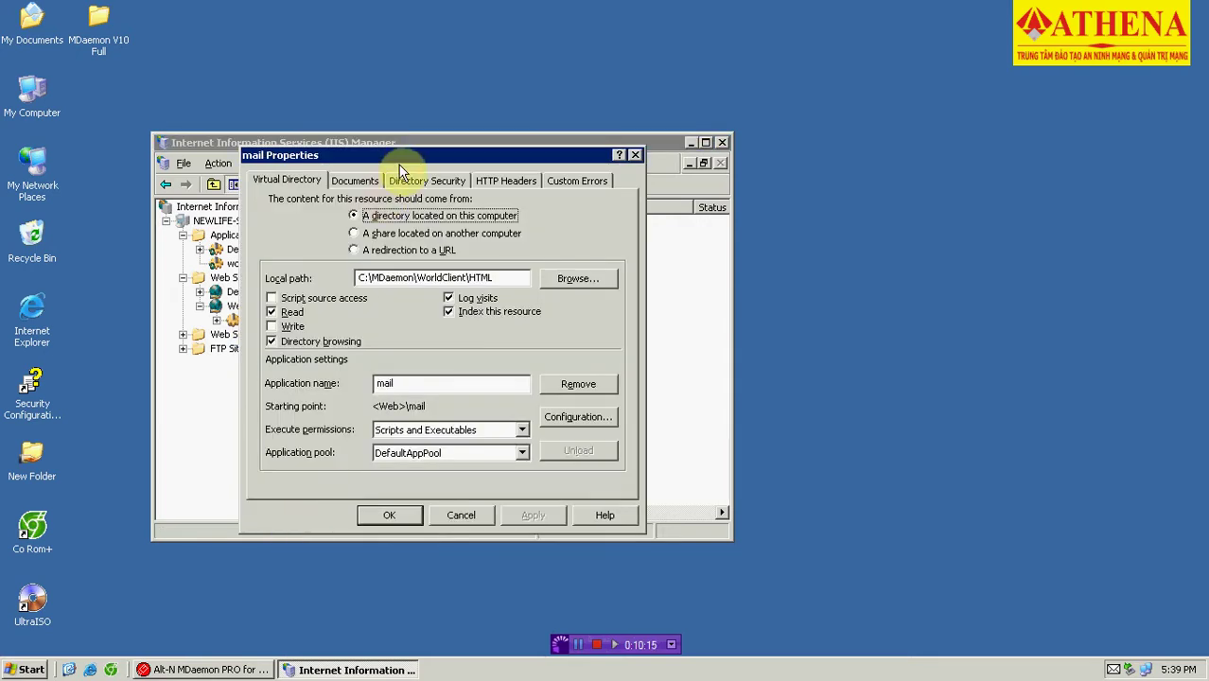
left_click_drag(407, 156, 519, 168)
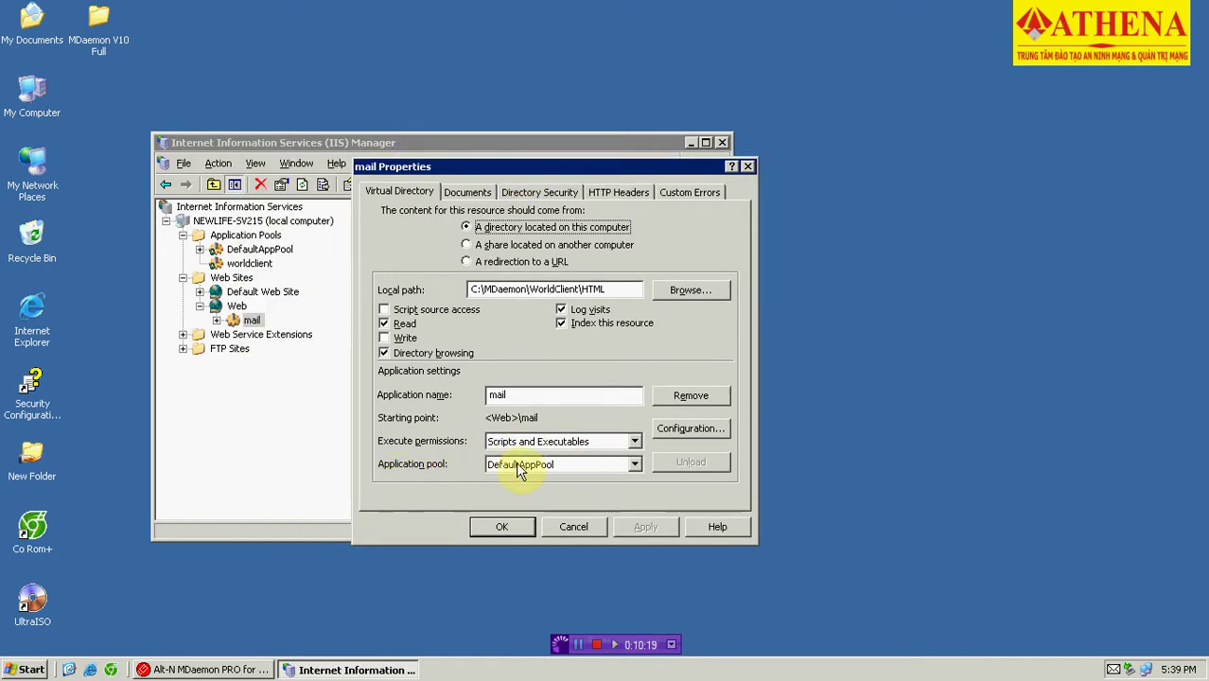
left_click(521, 466)
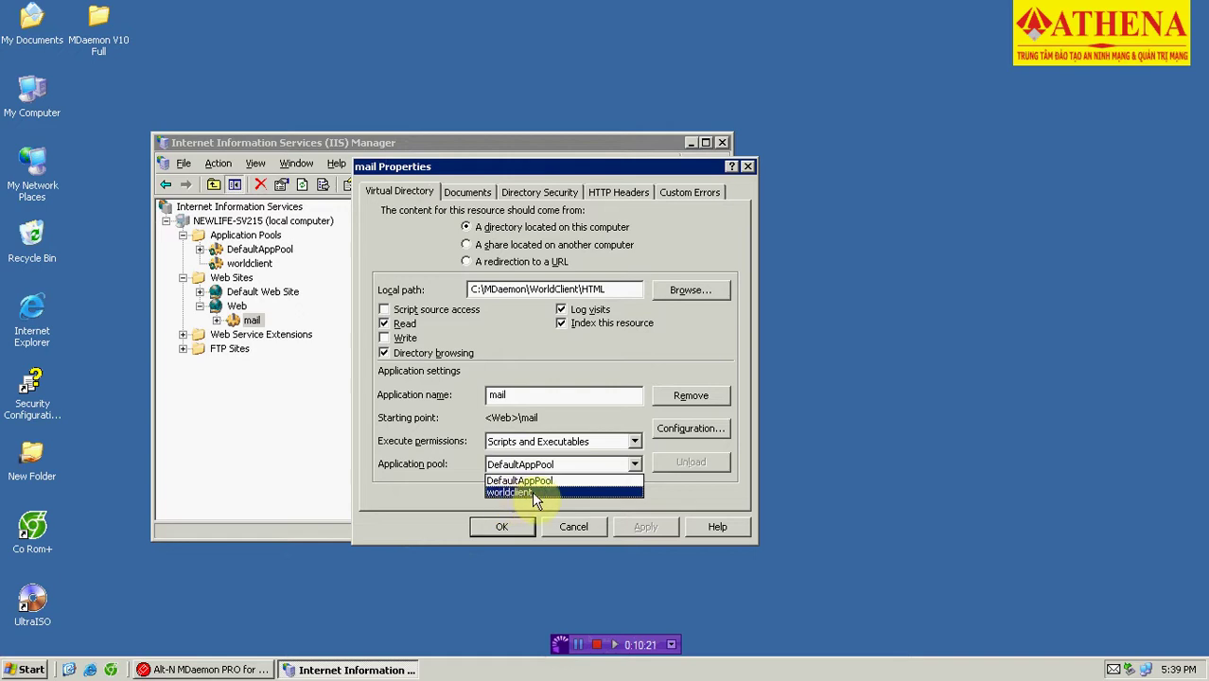
left_click(541, 494)
left_click(647, 527)
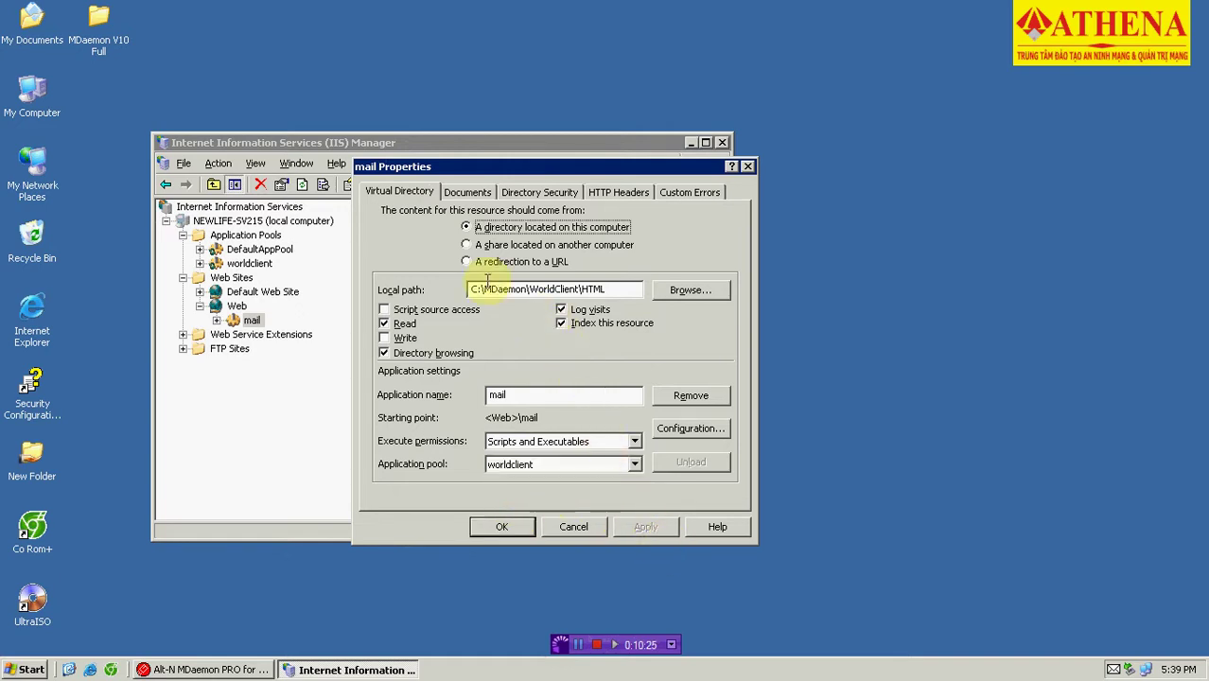
Replace index.html with worldclient.dll as the mail directory's only default content page.
left_click(469, 196)
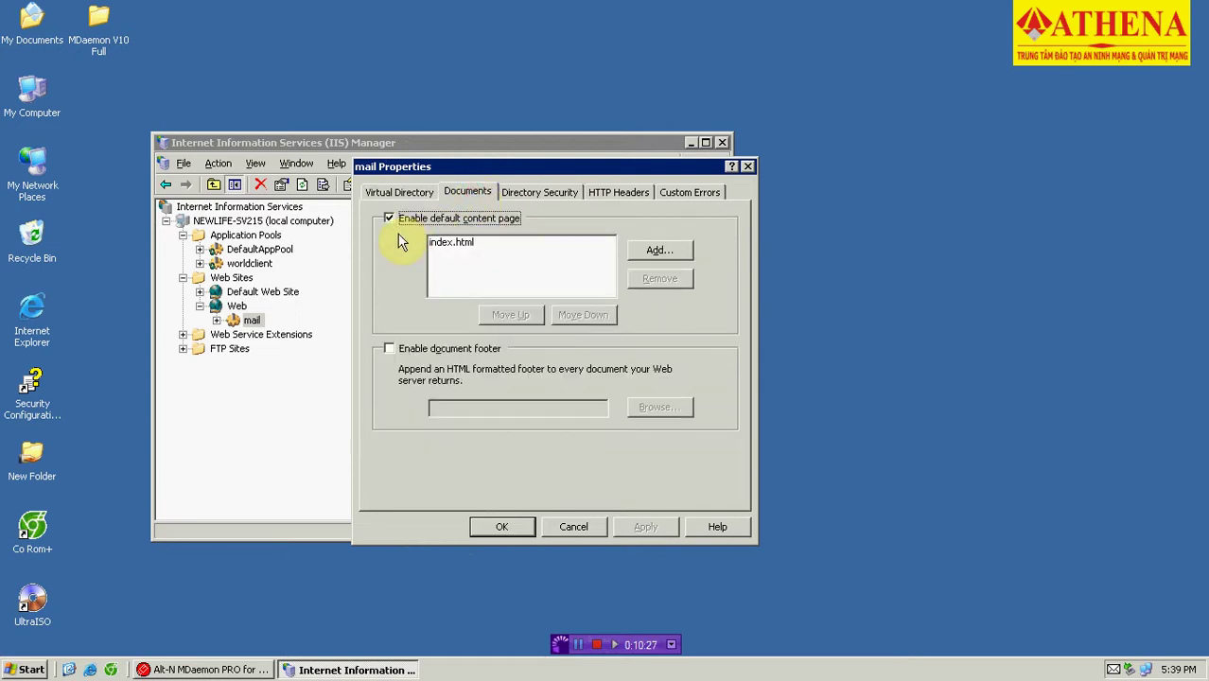
left_click(462, 242)
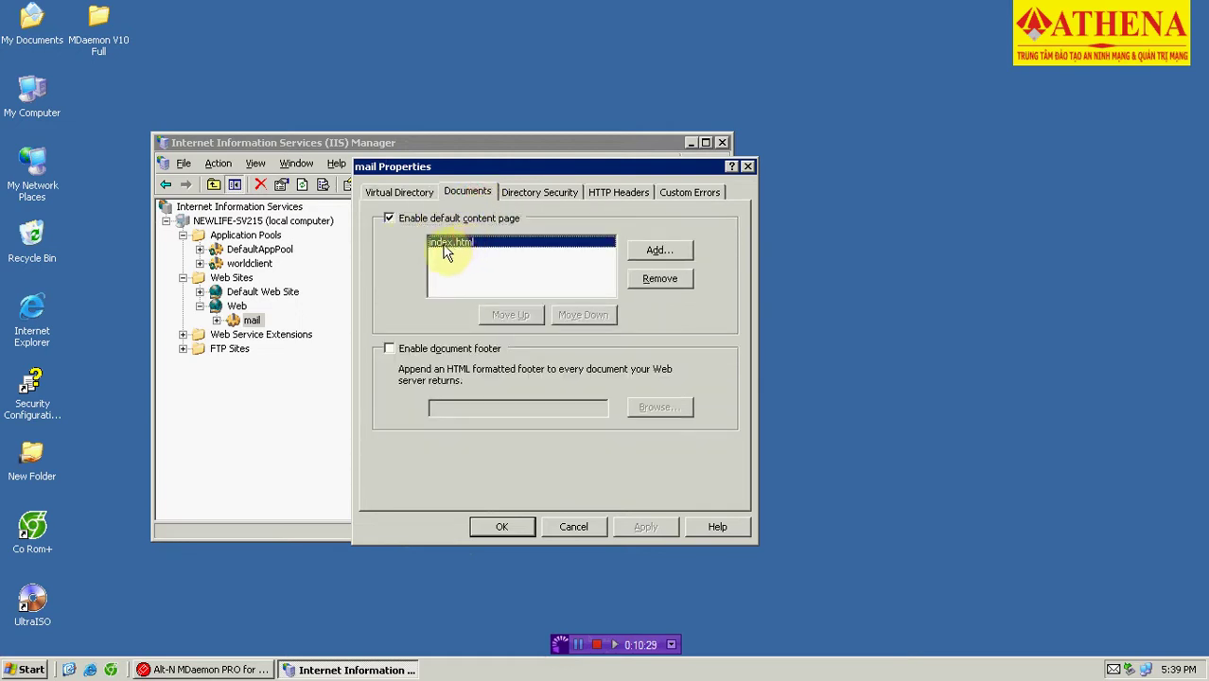
left_click(659, 278)
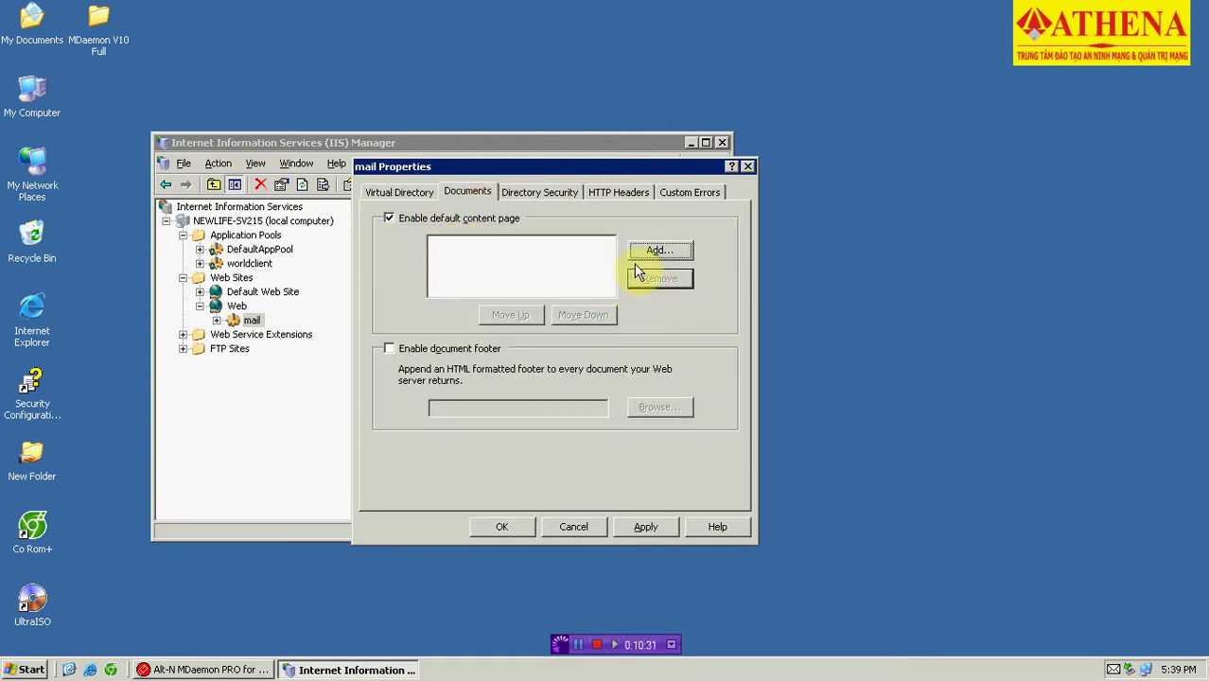
left_click(650, 253)
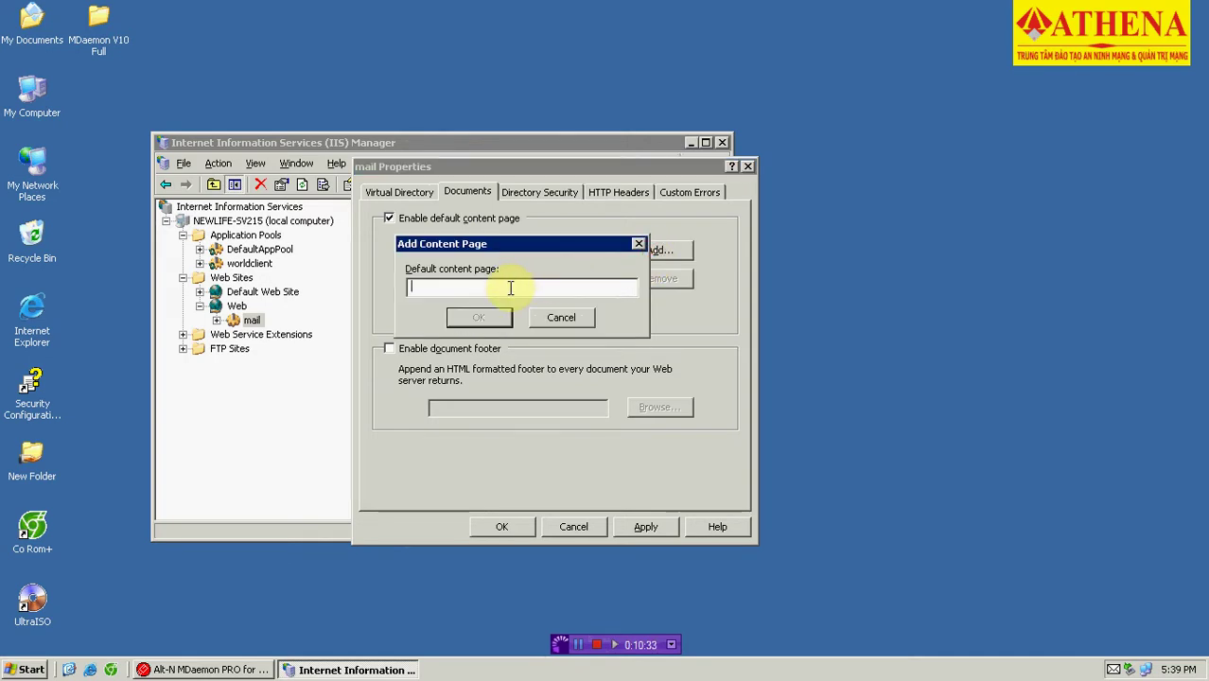
type("wor")
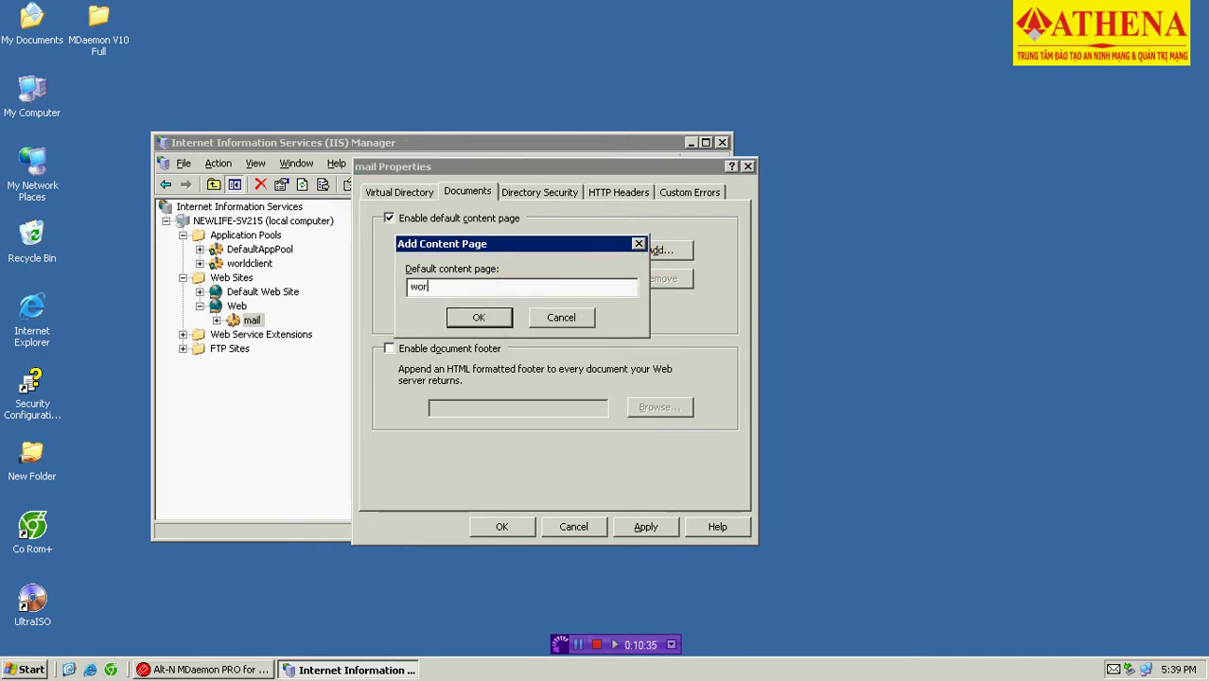
type("ldclient.dll")
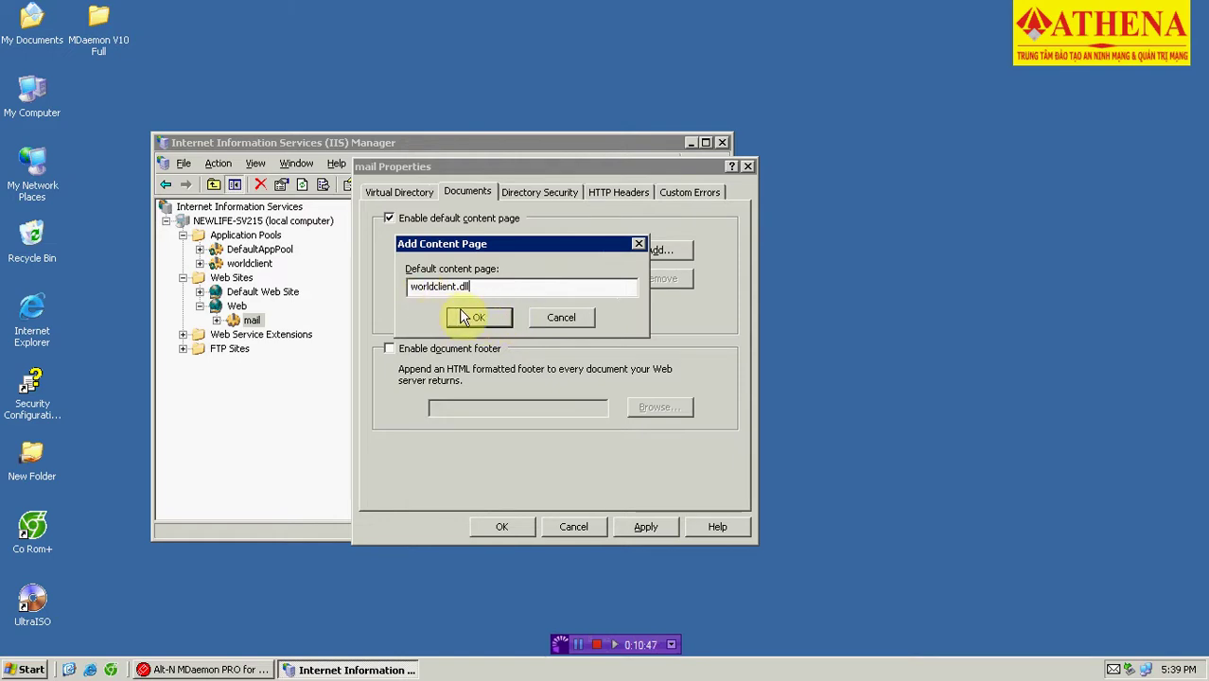
left_click(471, 320)
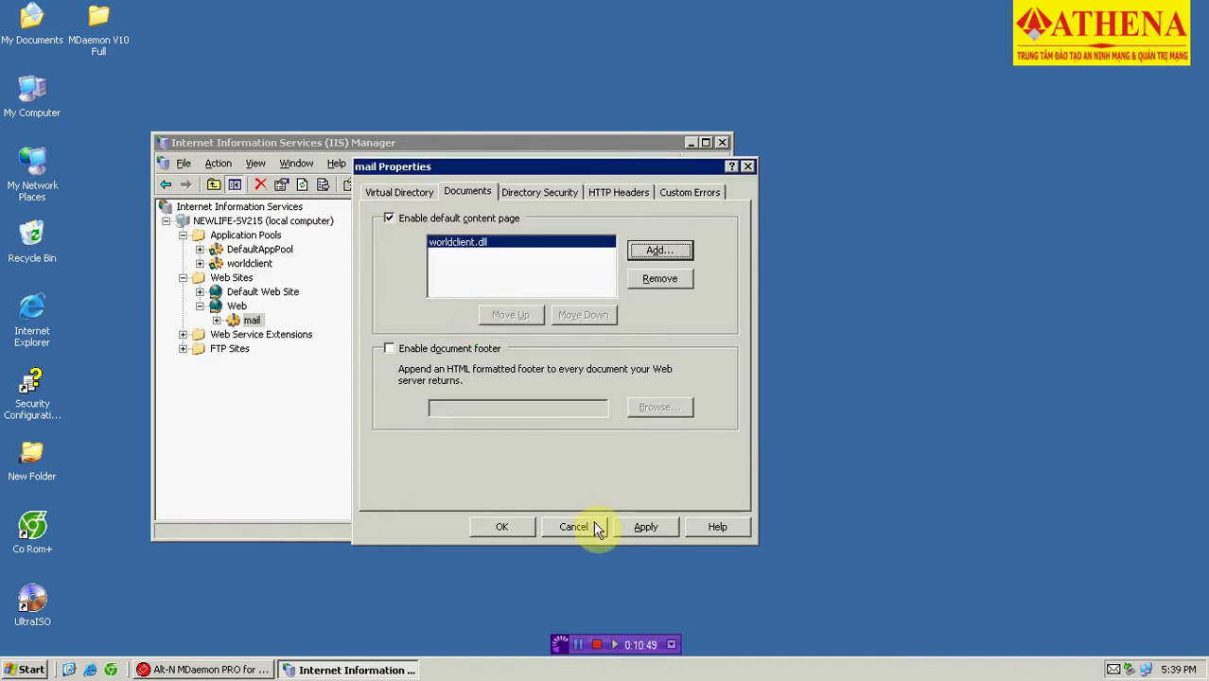
left_click(643, 531)
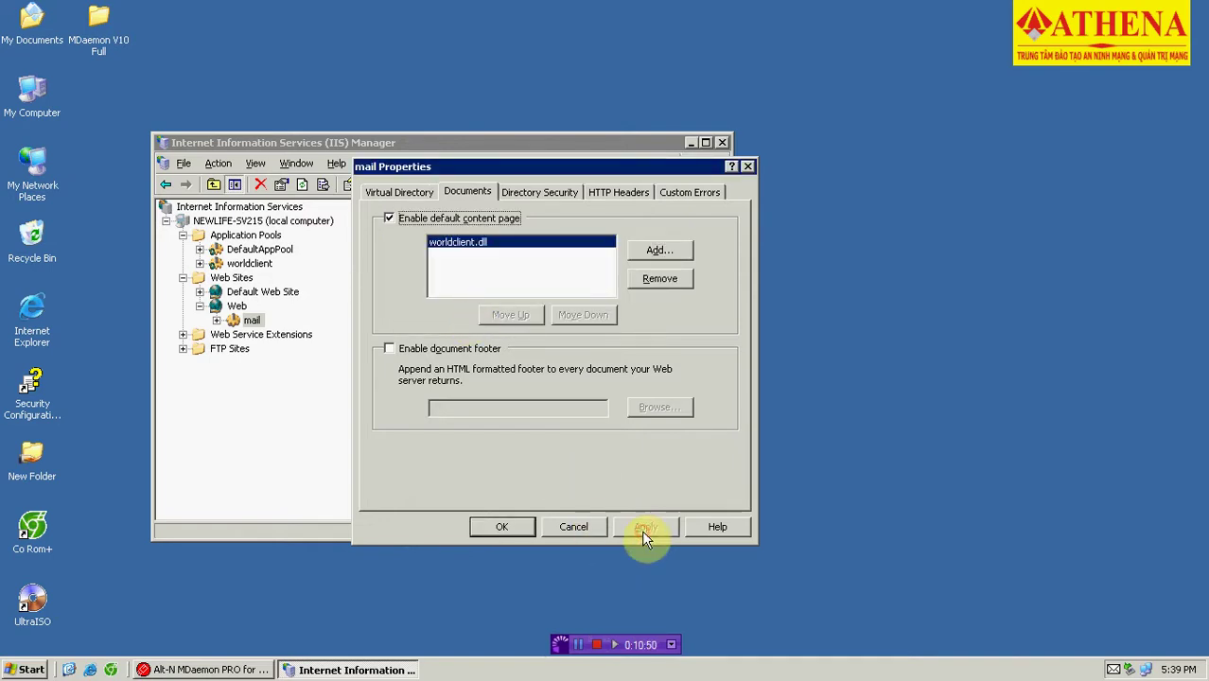
left_click(502, 528)
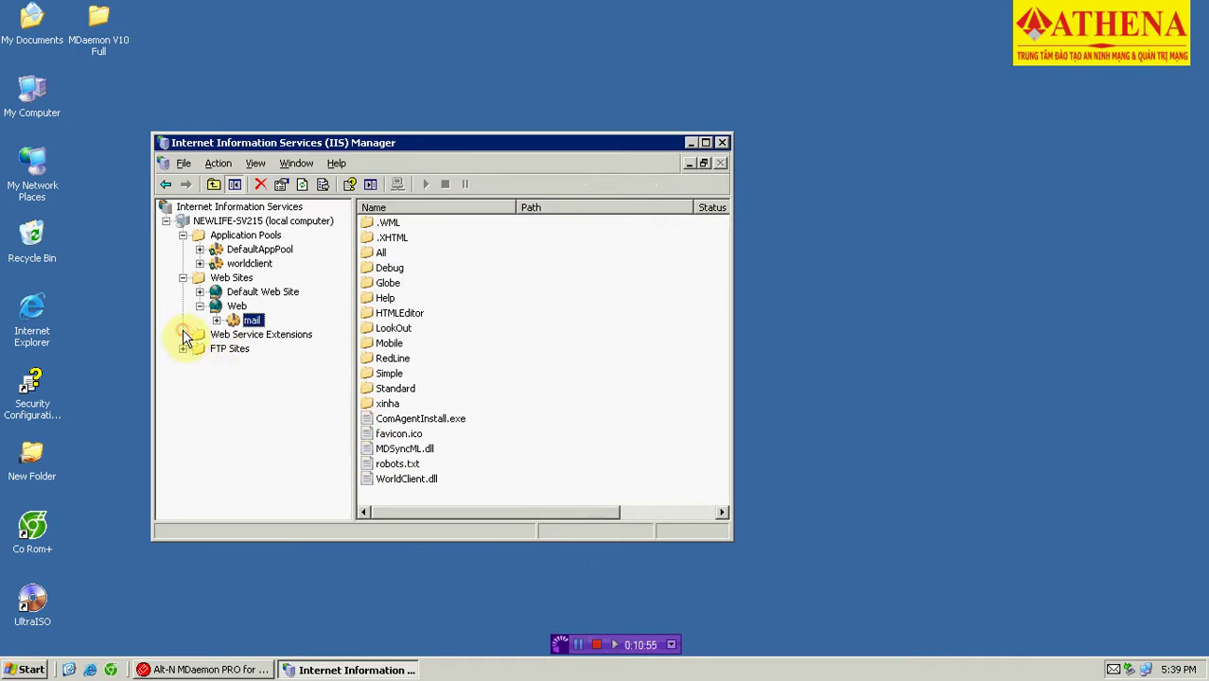
Begin adding a new web service extension named worldclient.
left_click(291, 340)
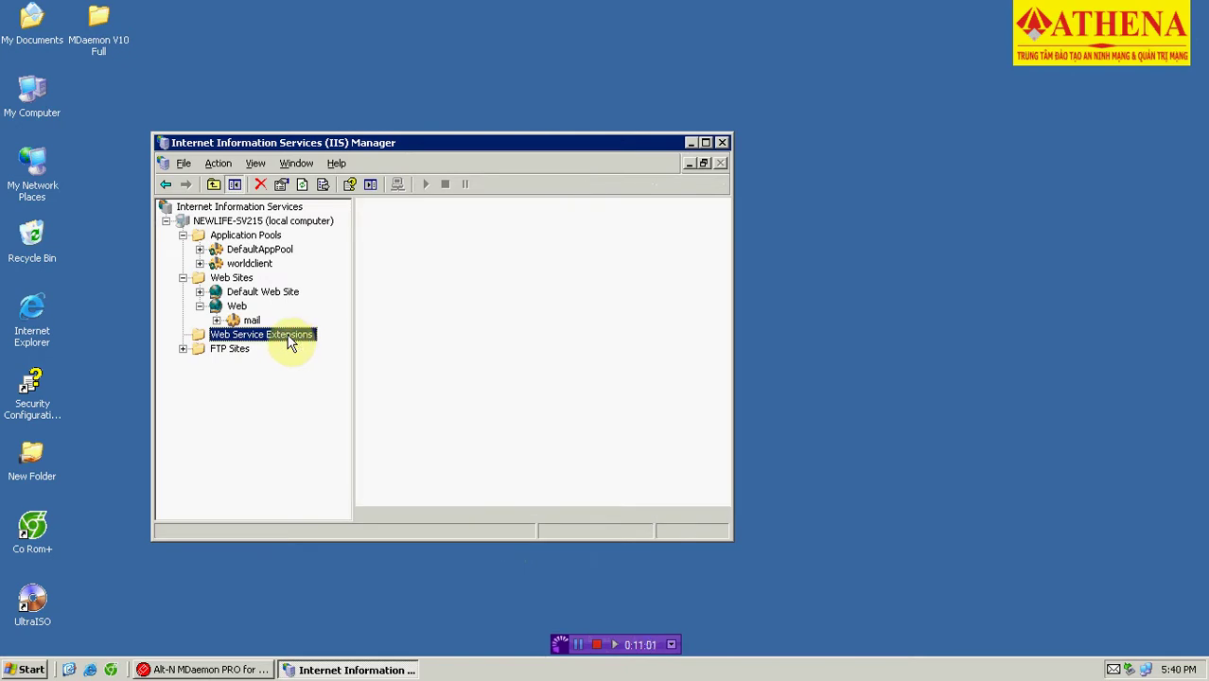
right_click(280, 341)
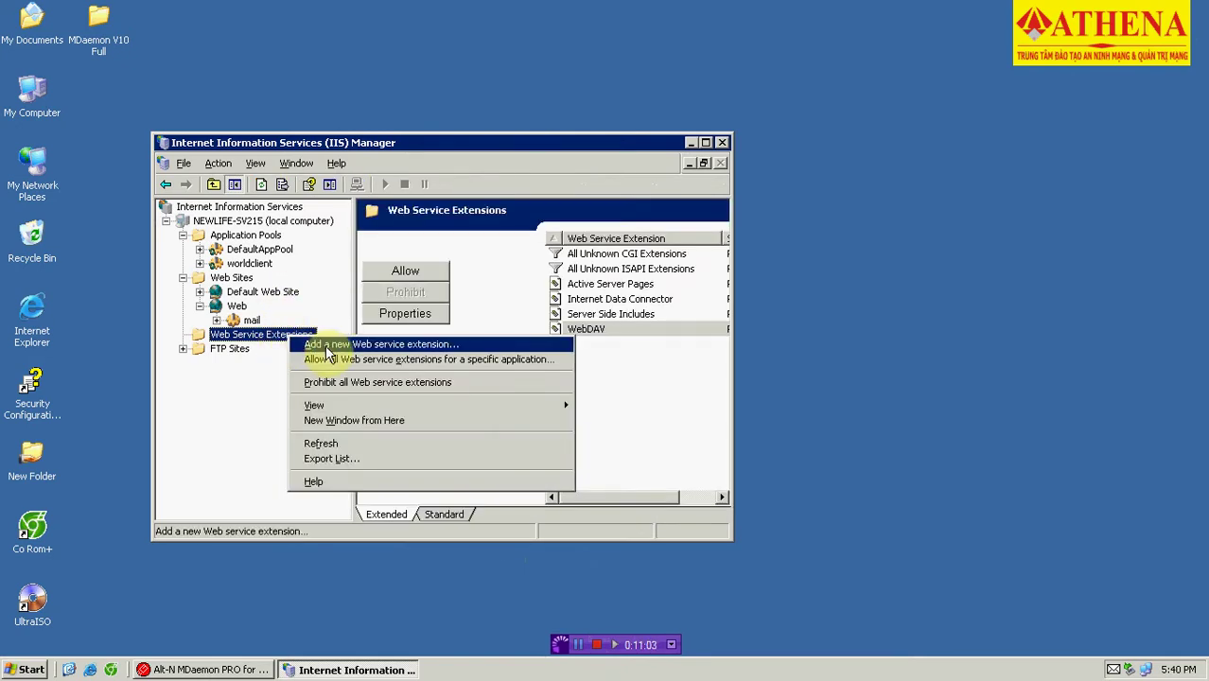
left_click(421, 346)
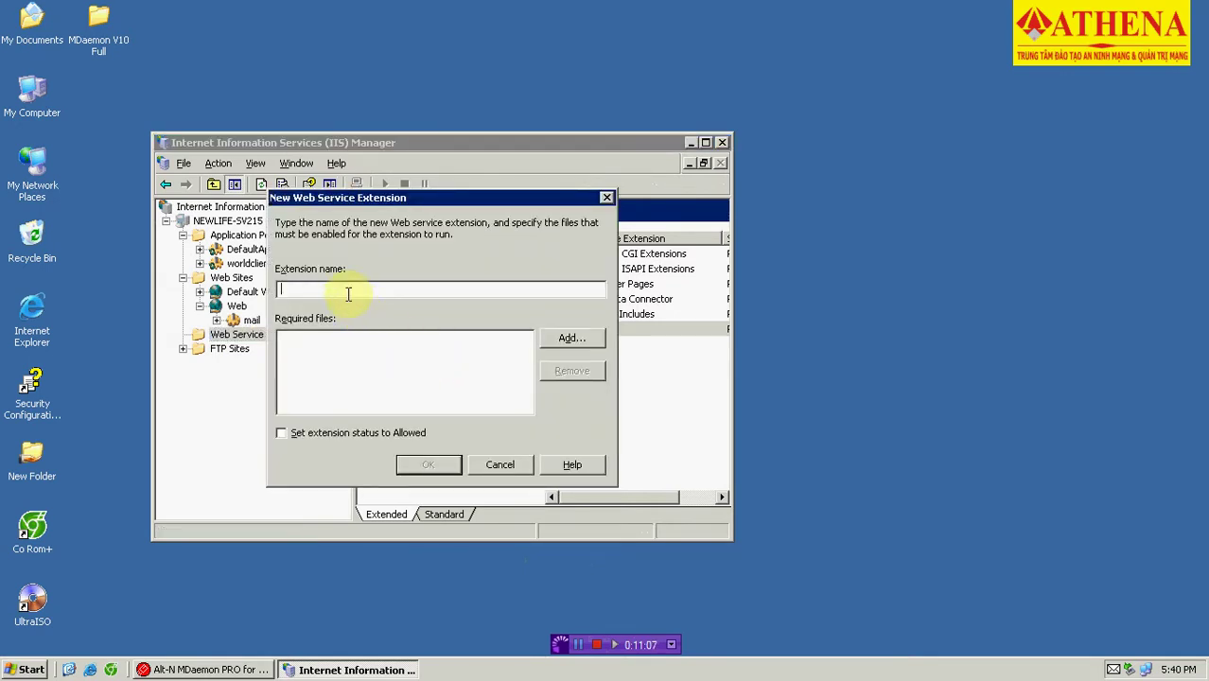
type("worldc")
type("lient")
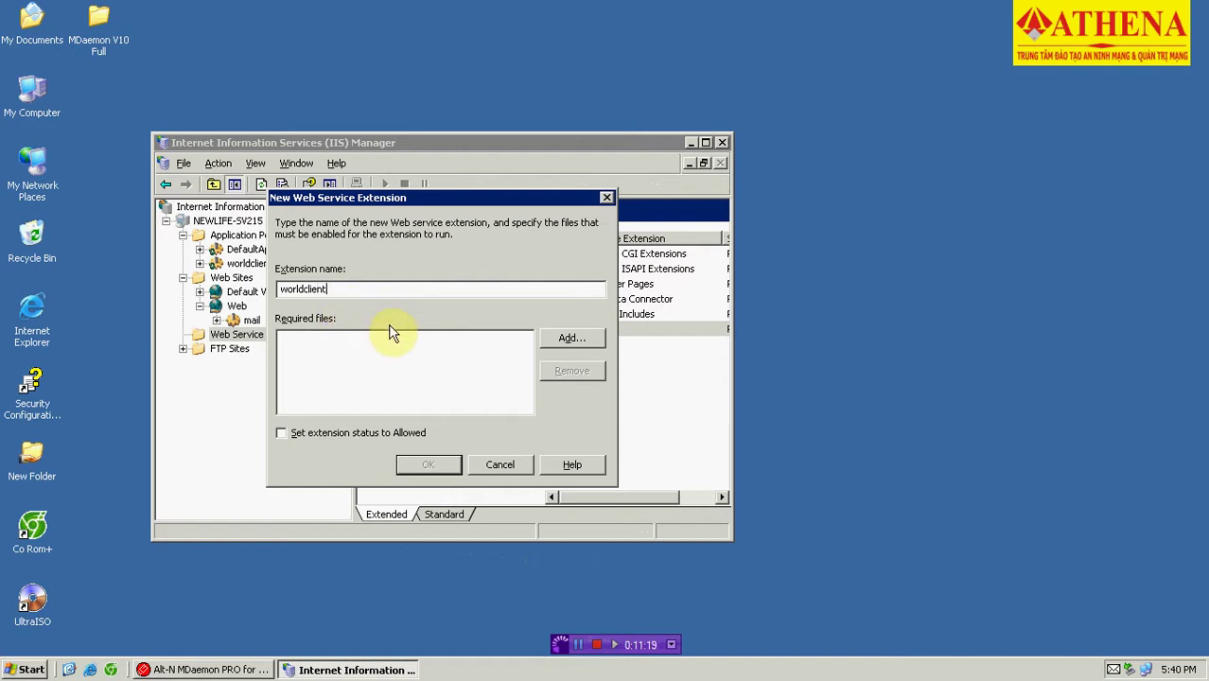
Add C:\MDaemon\WorldClient\HTML\WorldClient.dll as the extension's required file.
left_click(560, 338)
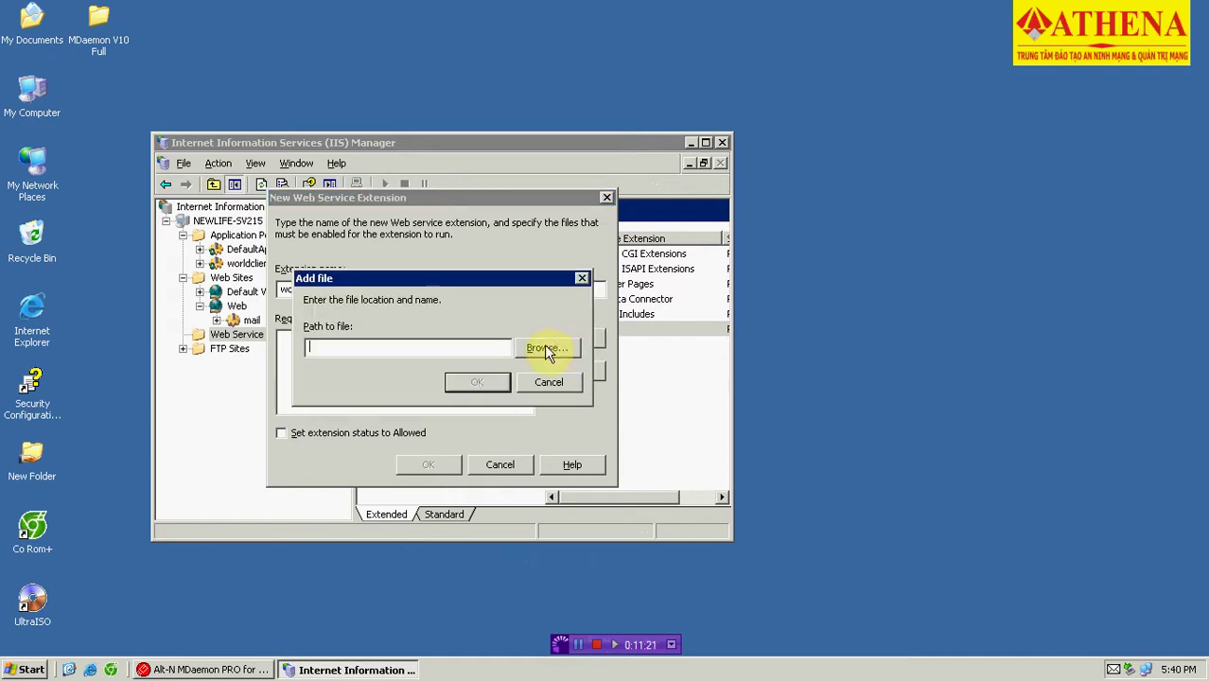
left_click(546, 348)
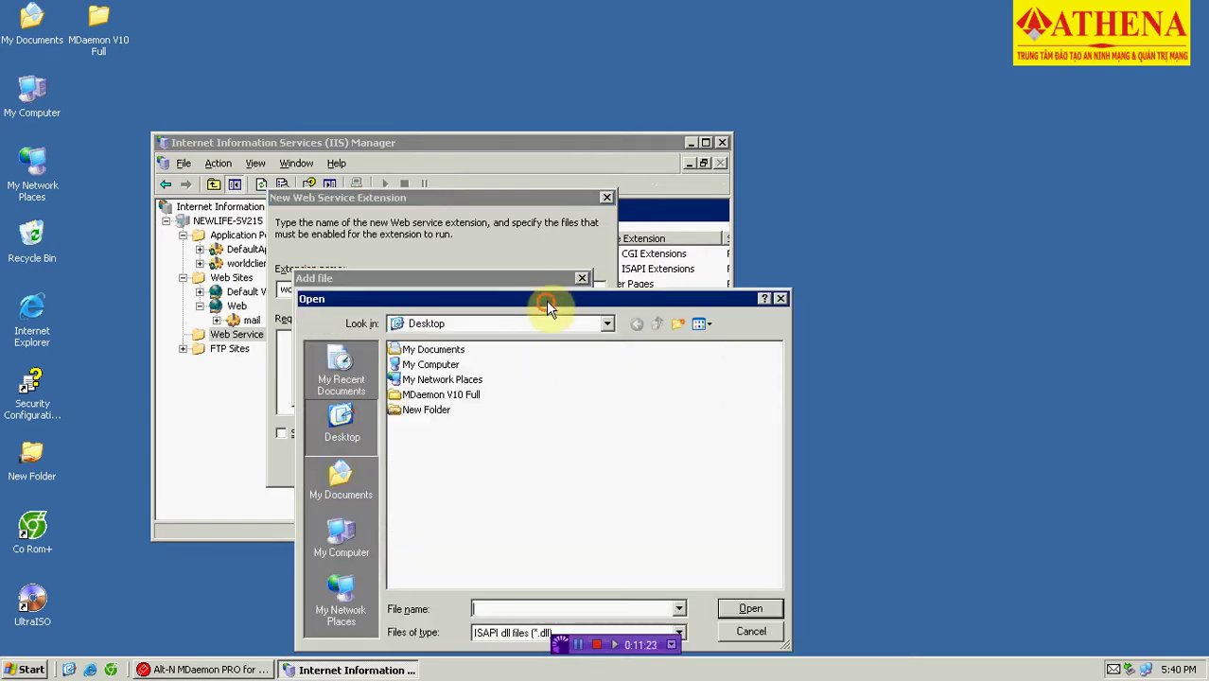
left_click_drag(546, 300, 519, 187)
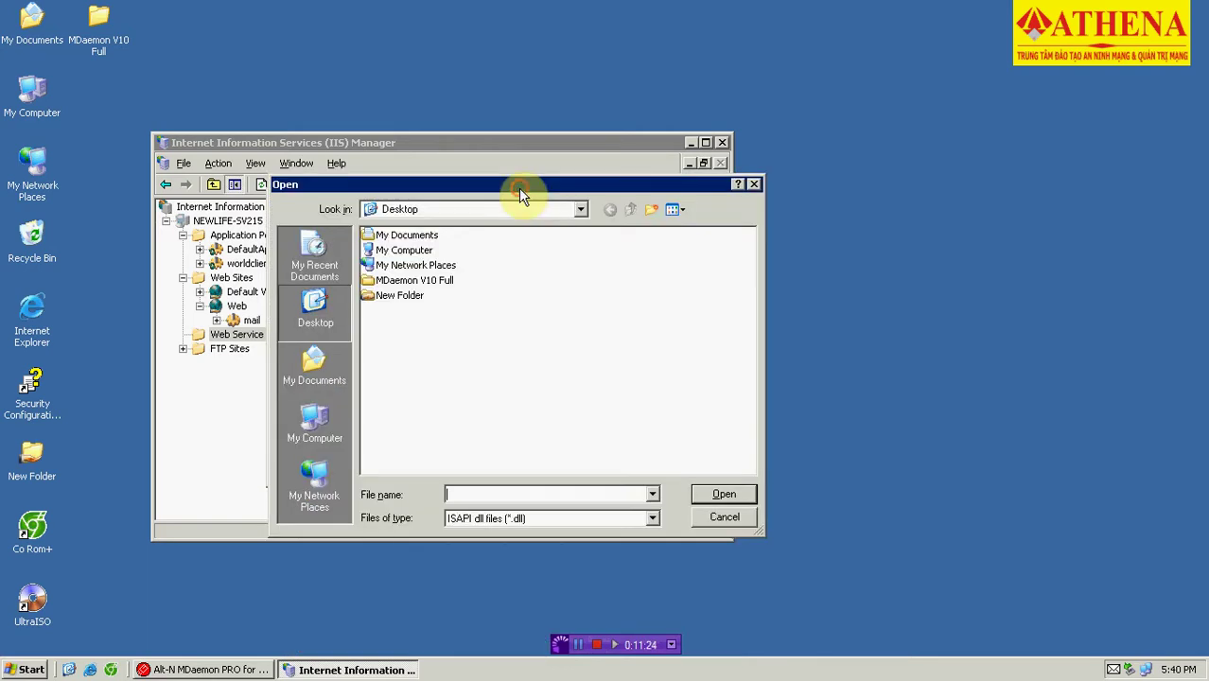
left_click(312, 423)
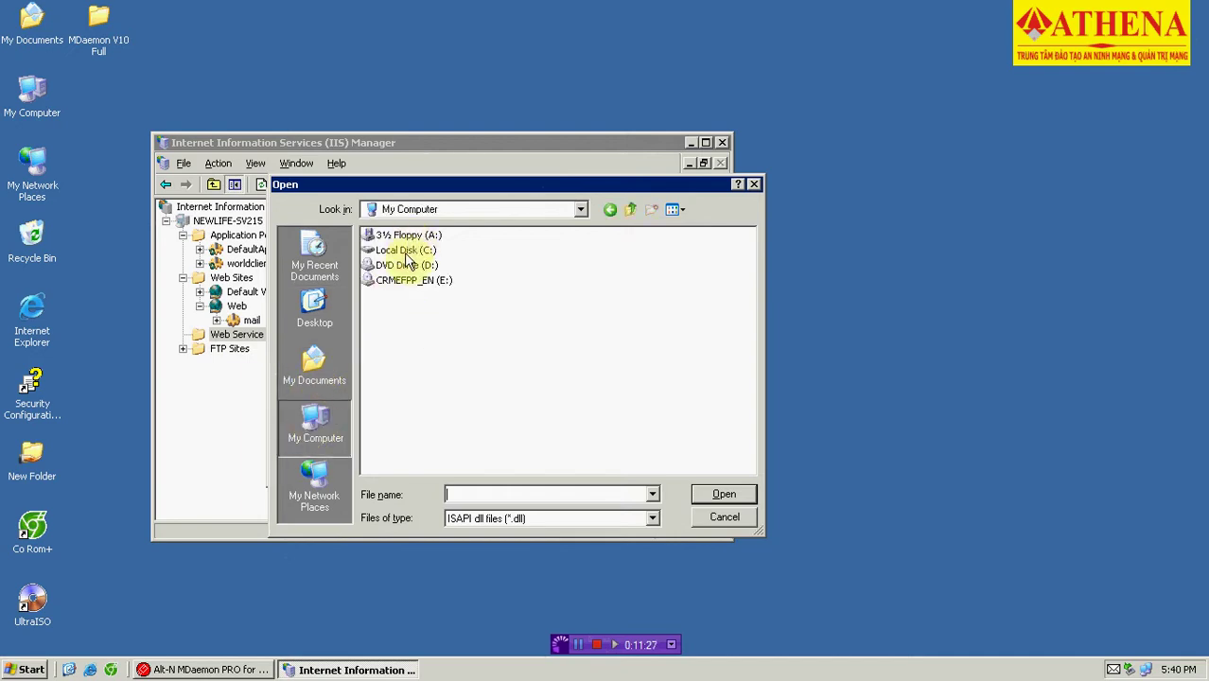
double_click(404, 251)
left_click(398, 296)
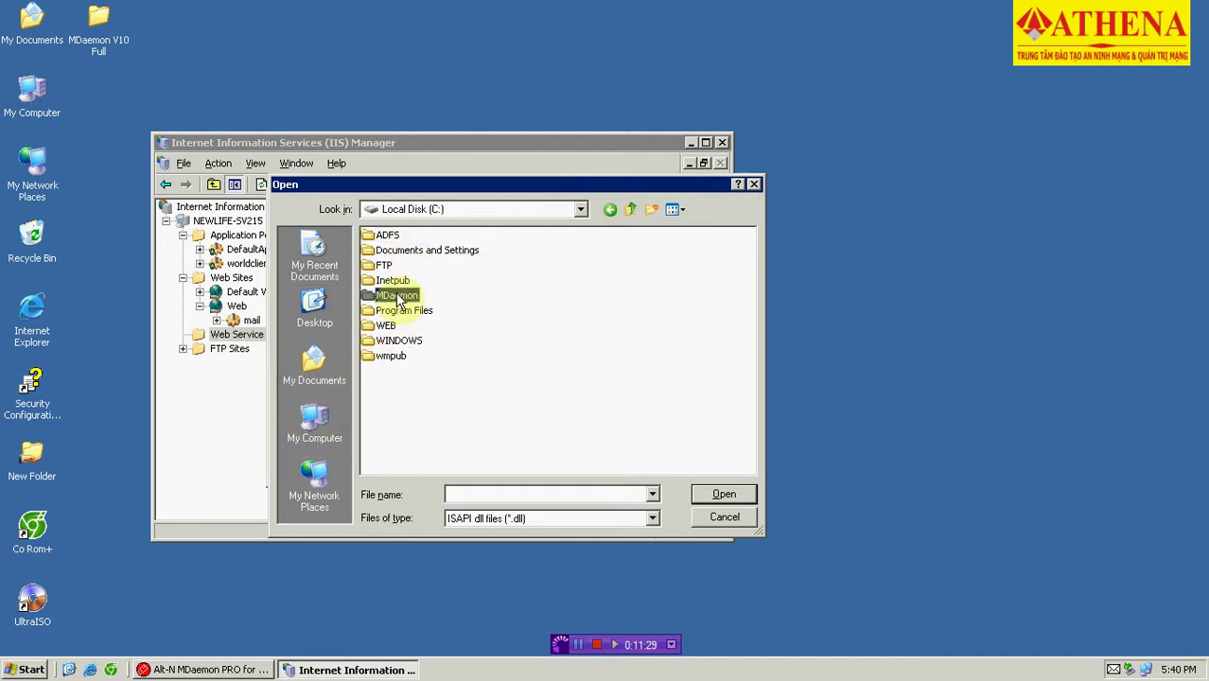
double_click(398, 296)
double_click(473, 265)
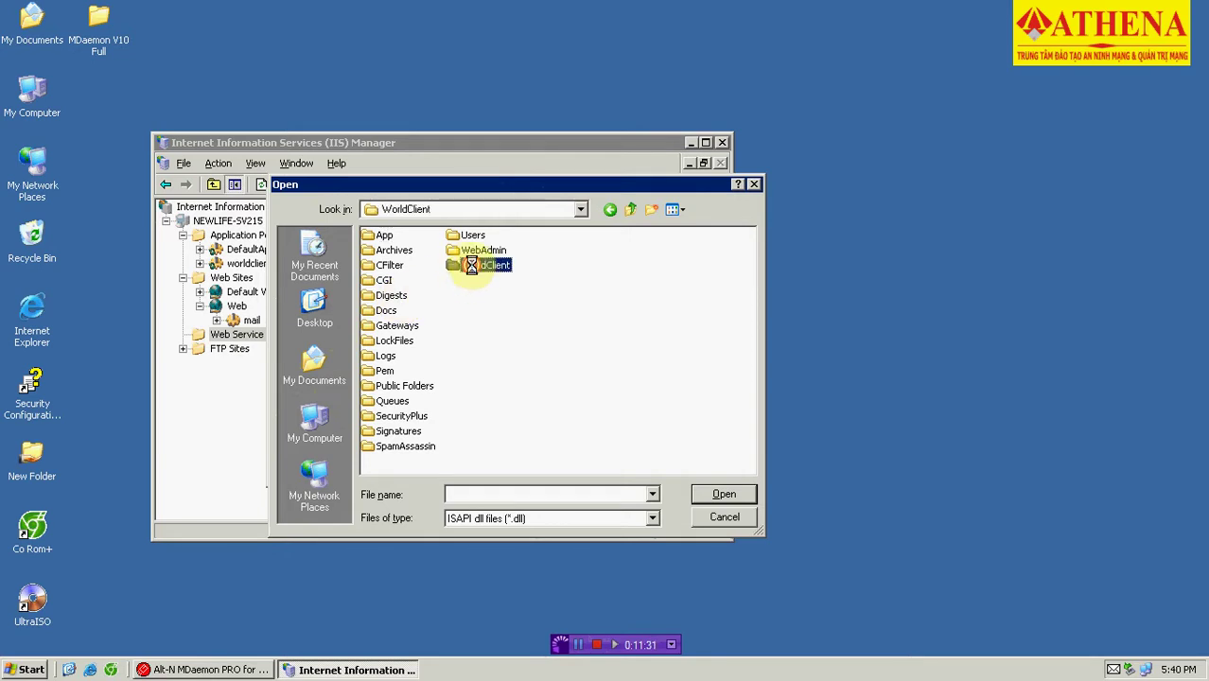
double_click(386, 237)
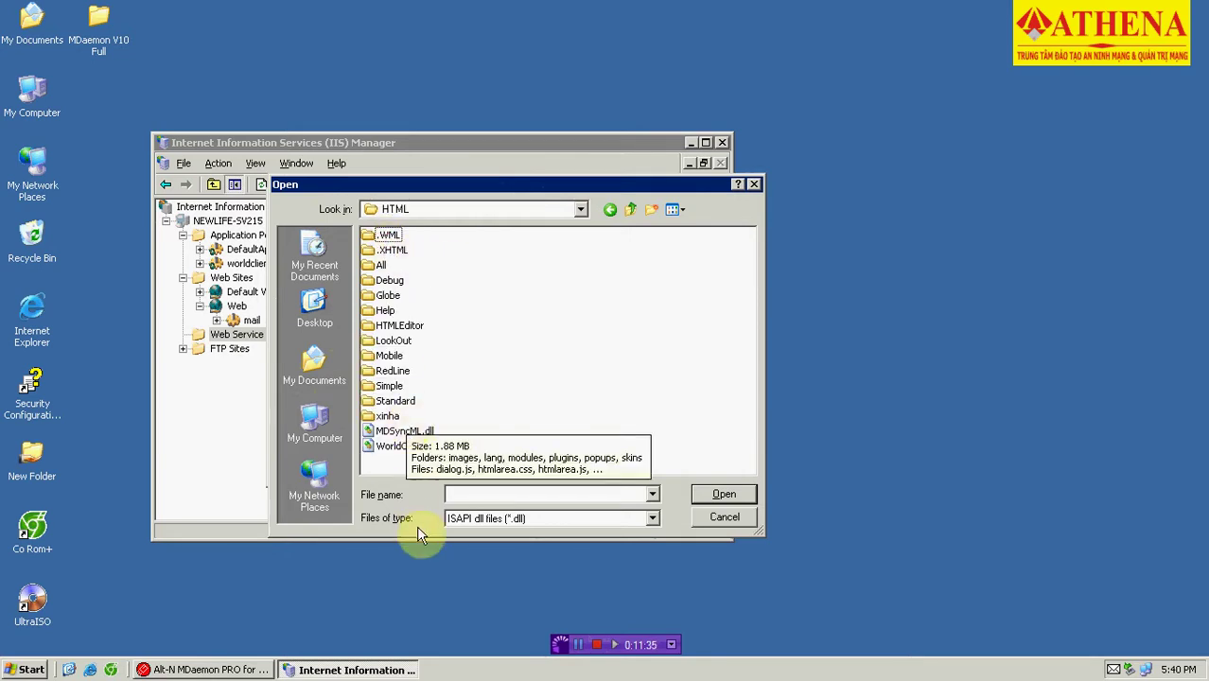
double_click(407, 447)
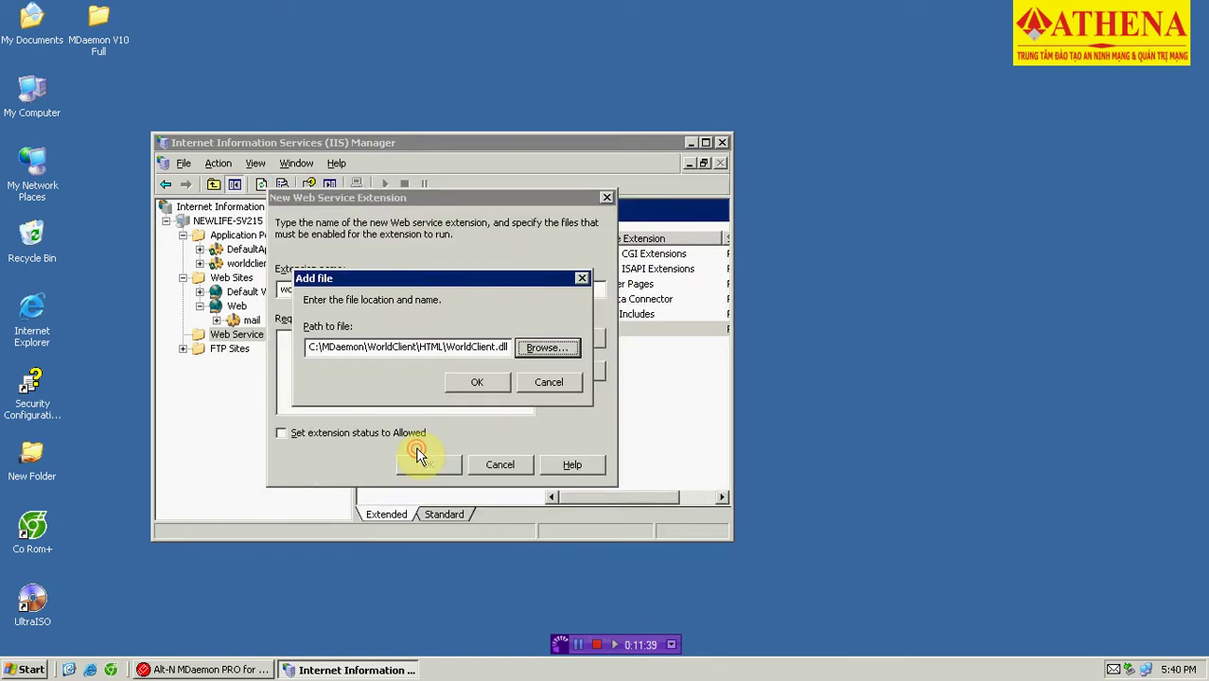
left_click(478, 382)
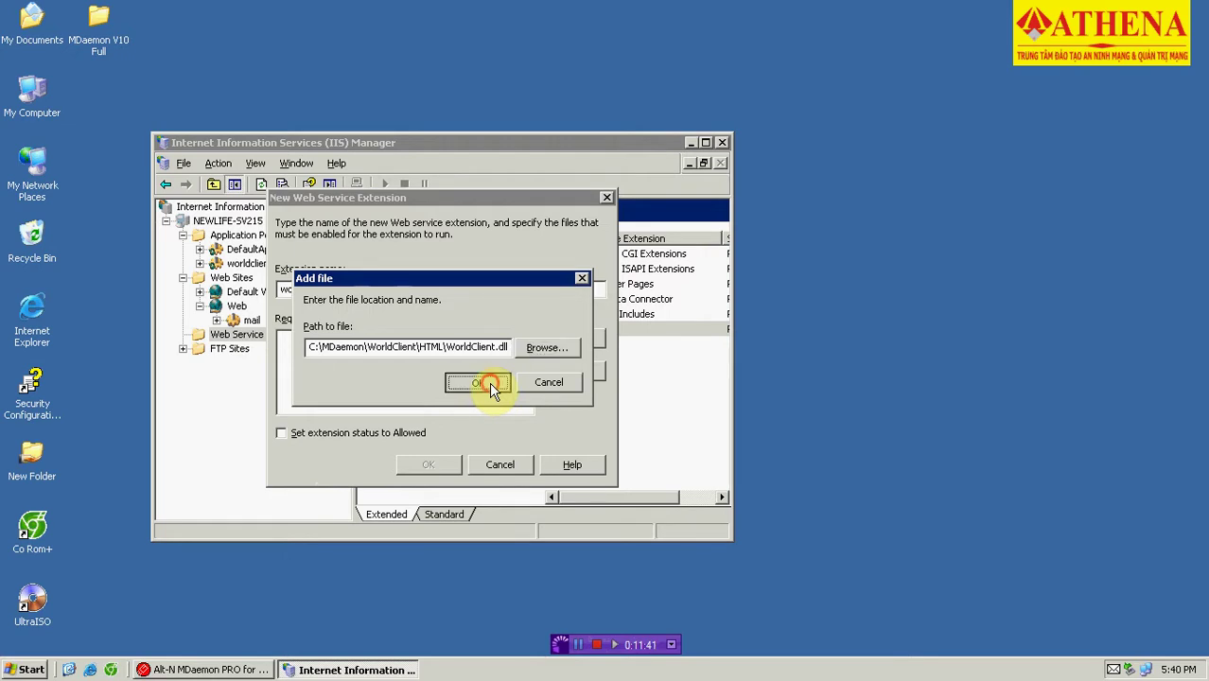
Set the extension status to Allowed, create it, expand Web > mail, and minimize IIS Manager.
left_click(288, 434)
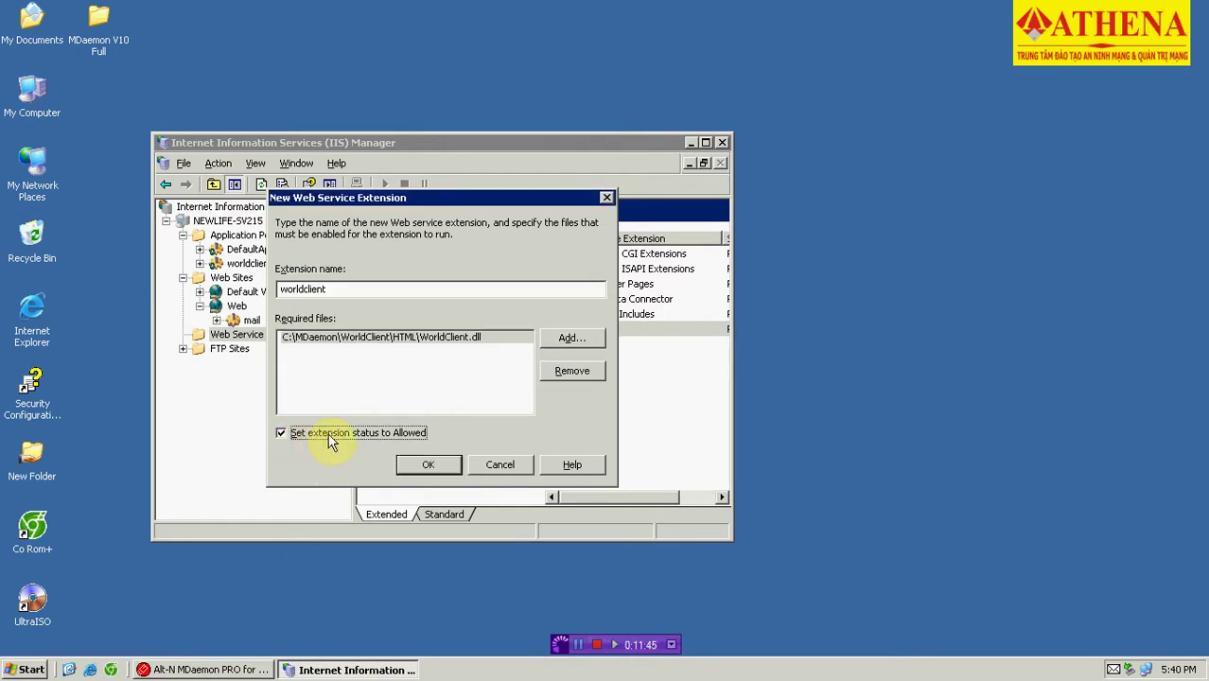
left_click(434, 465)
left_click(571, 346)
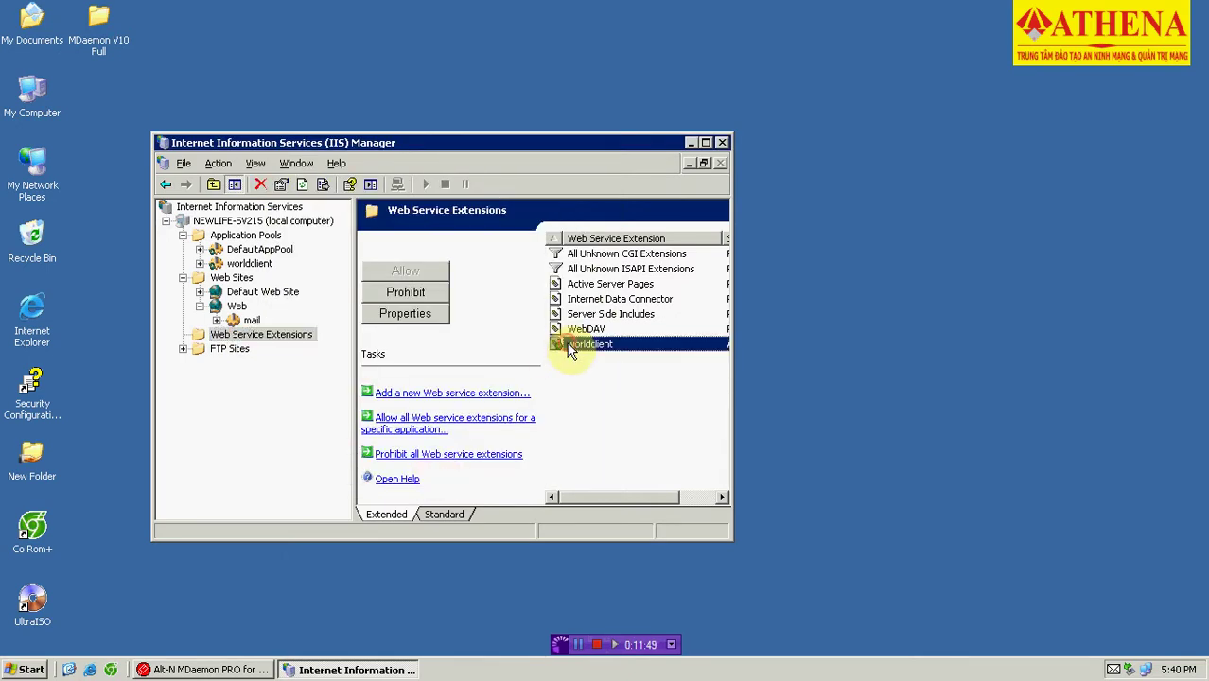
left_click(182, 348)
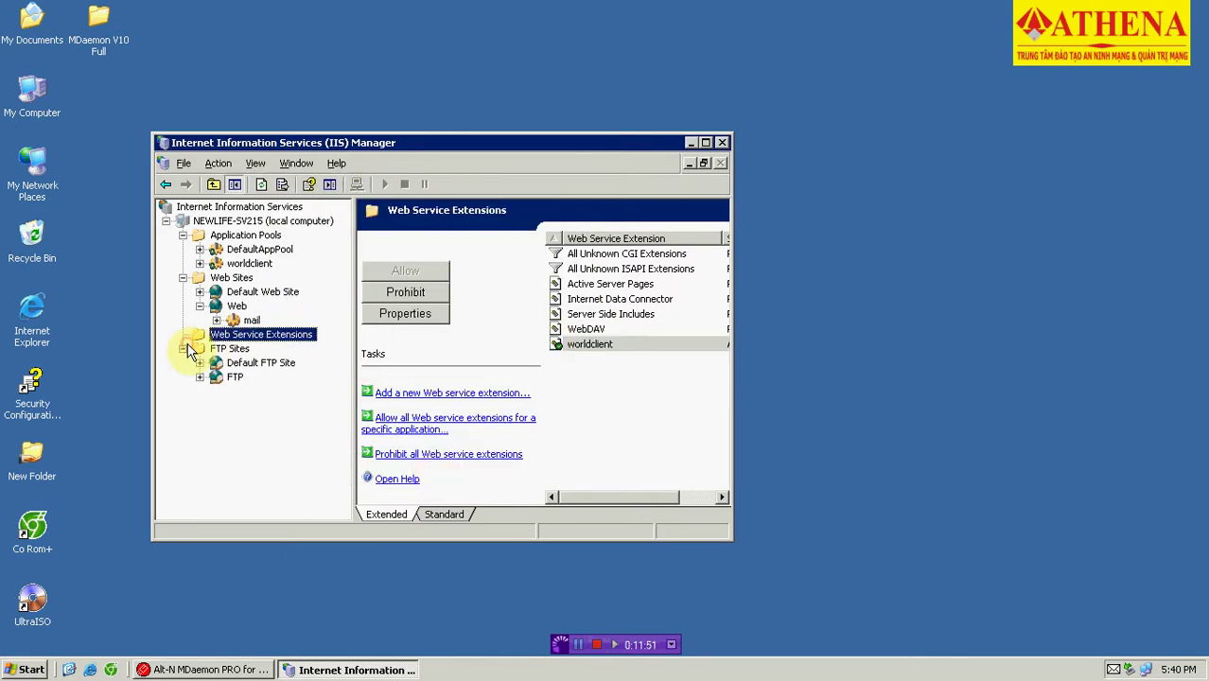
left_click(183, 348)
left_click(238, 307)
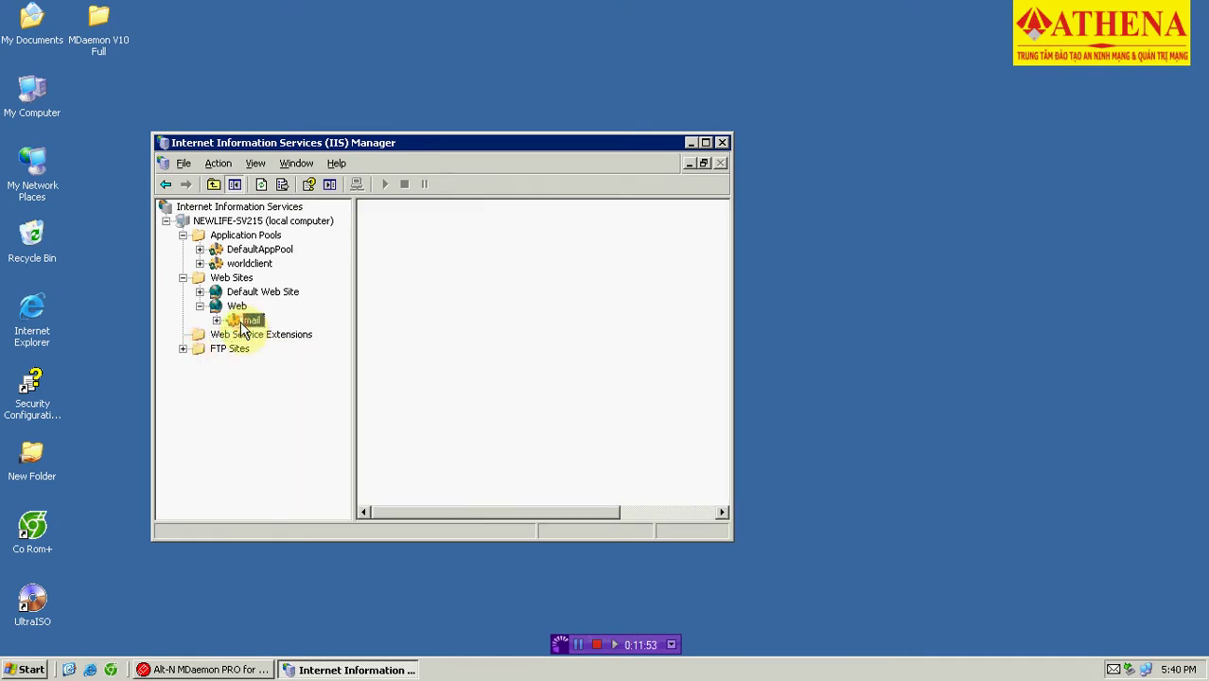
left_click(251, 321)
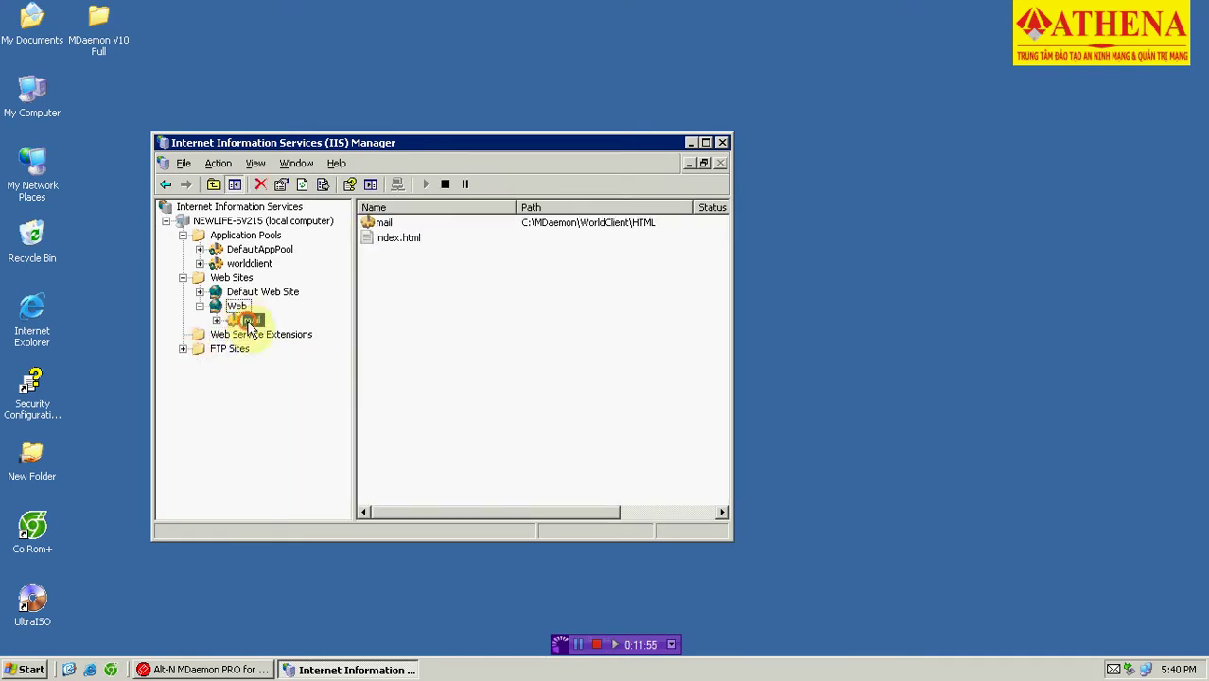
left_click(217, 320)
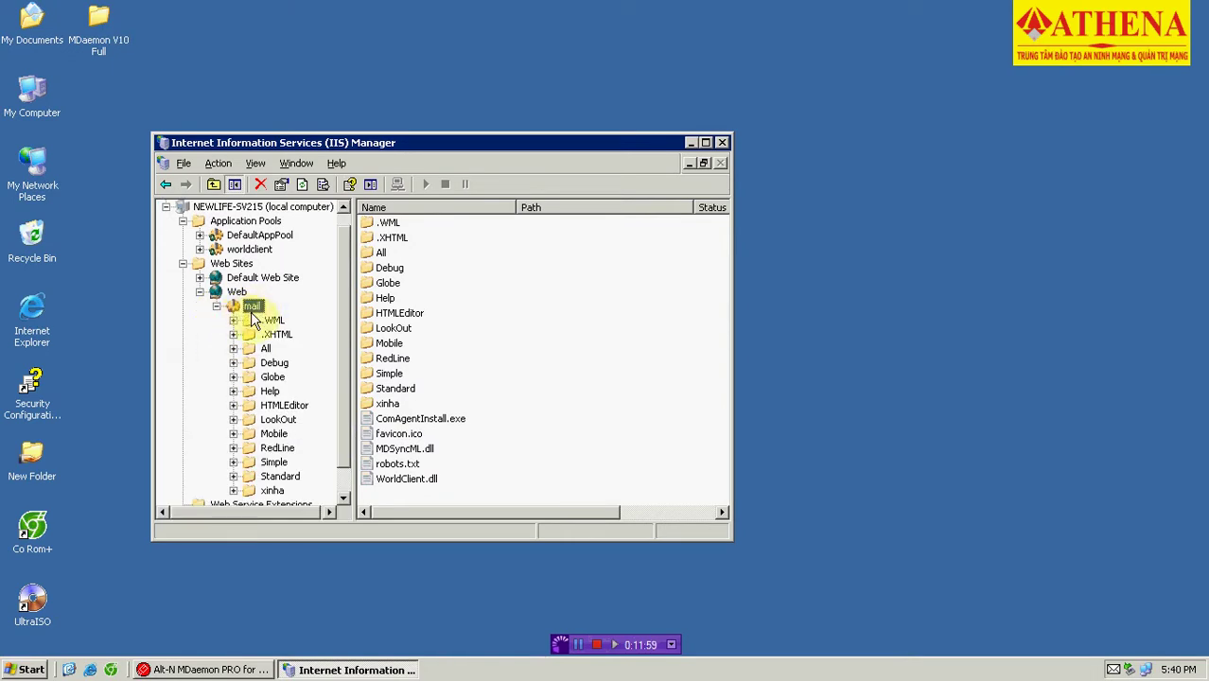
left_click(693, 143)
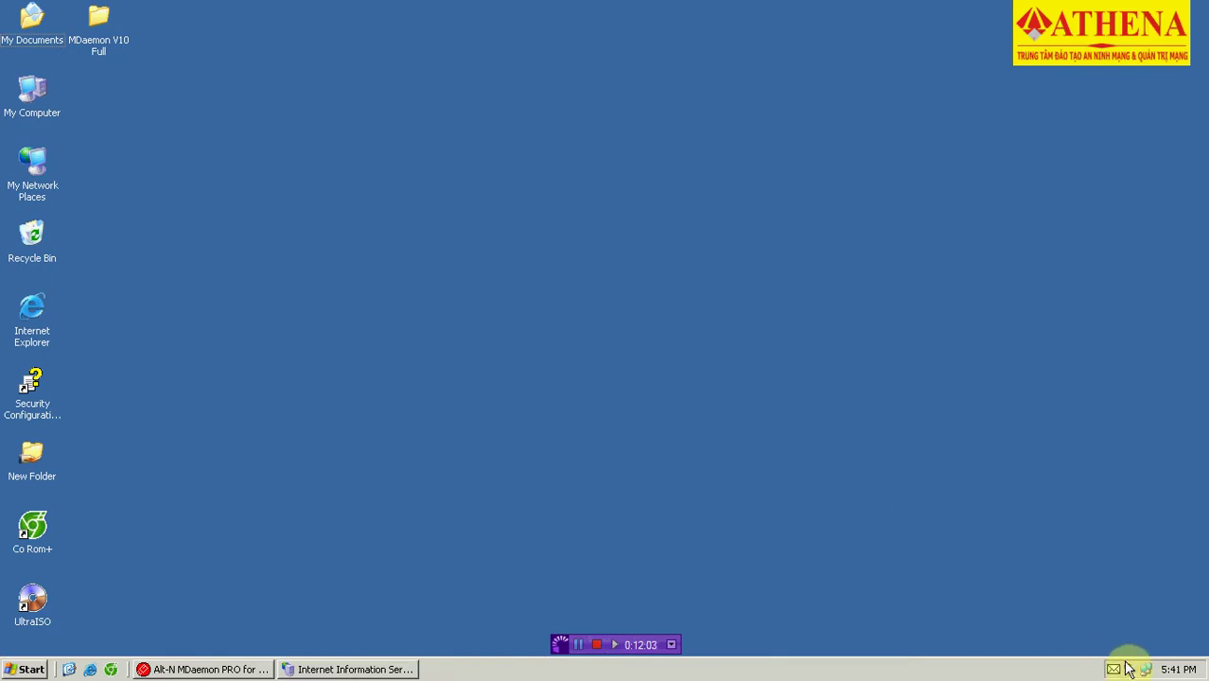
In Web & SyncML Services, set WorldClient to run using an external webserver, save, then minimise MDaemon.
left_click(242, 668)
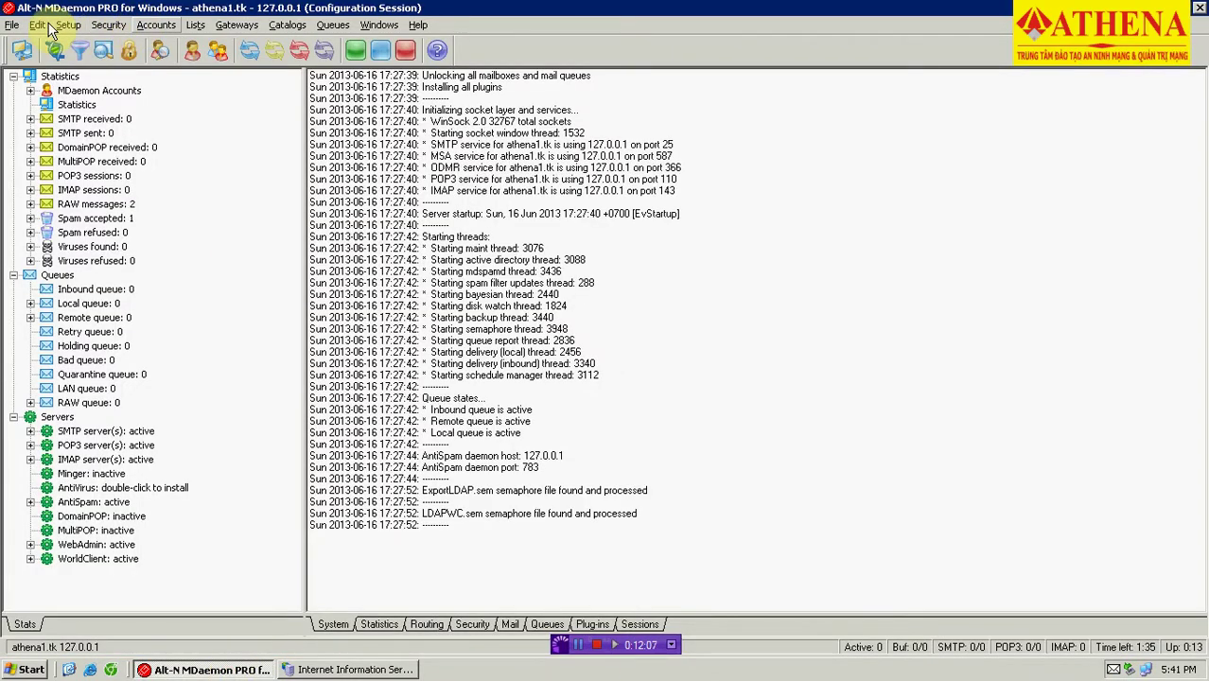
left_click(66, 26)
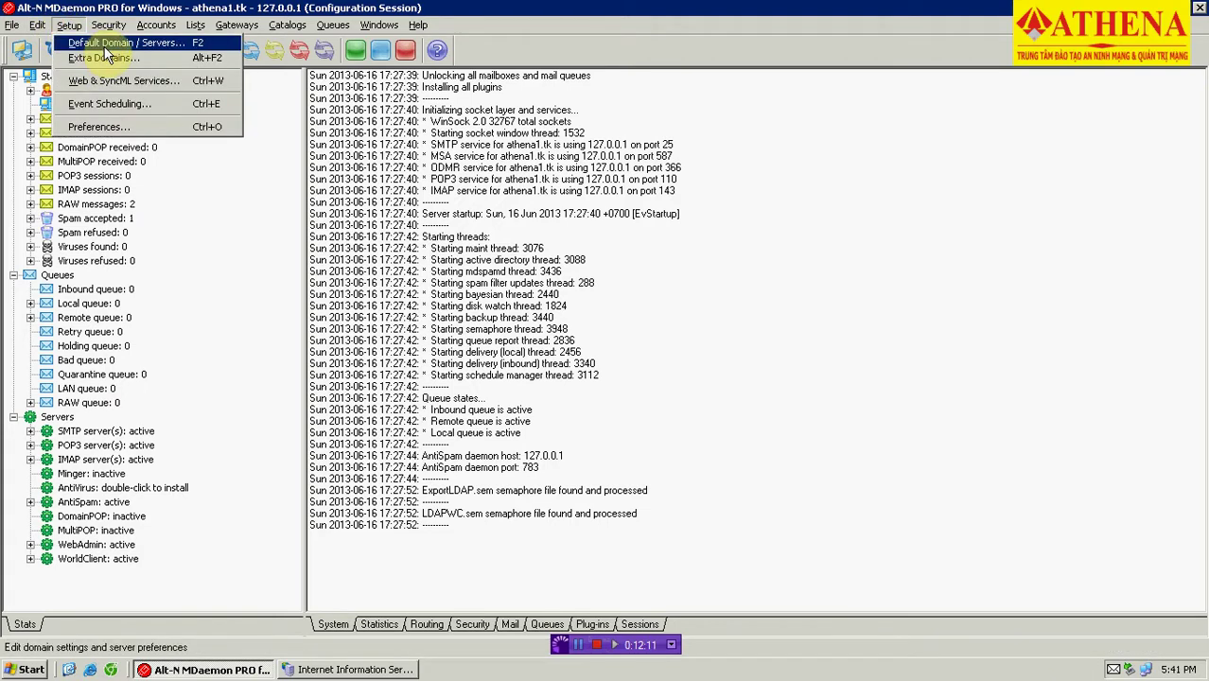
left_click(123, 81)
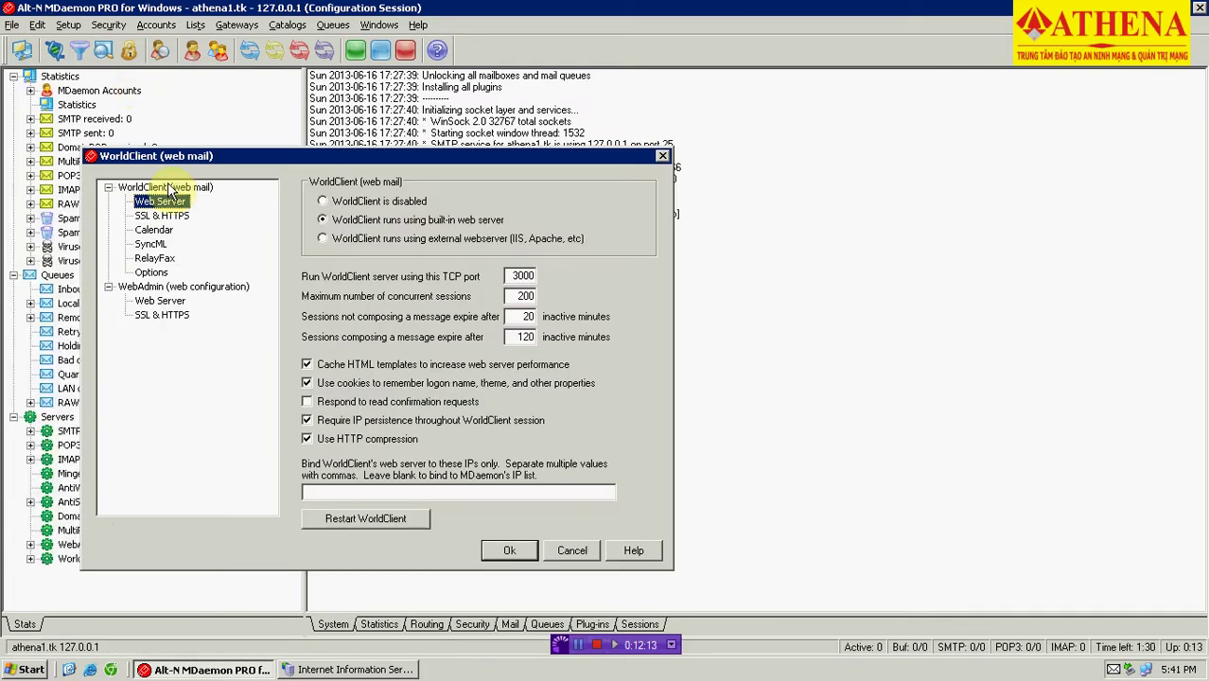
left_click(381, 240)
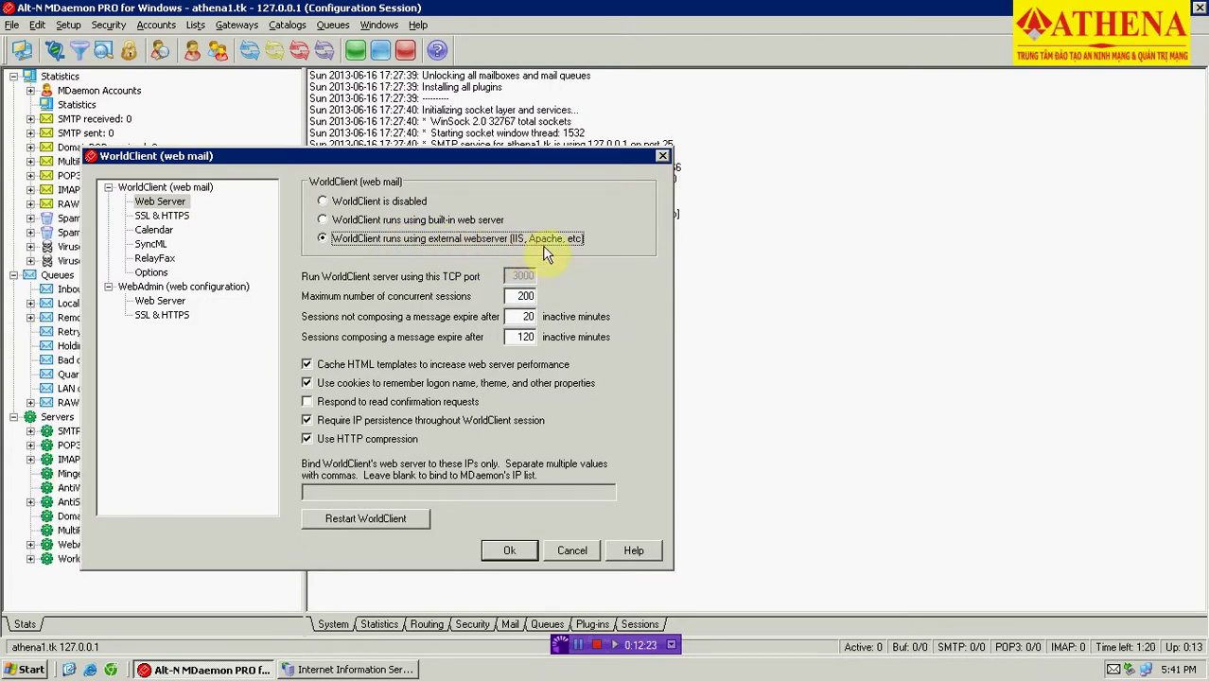
left_click(507, 551)
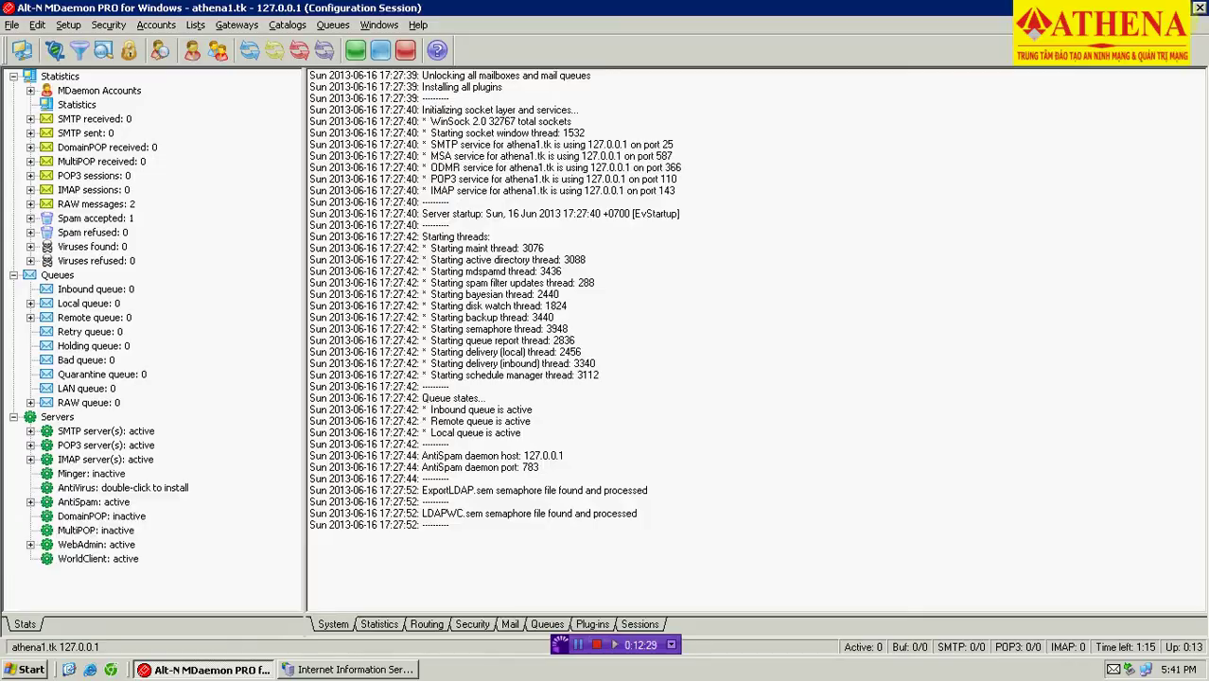
key("super+d")
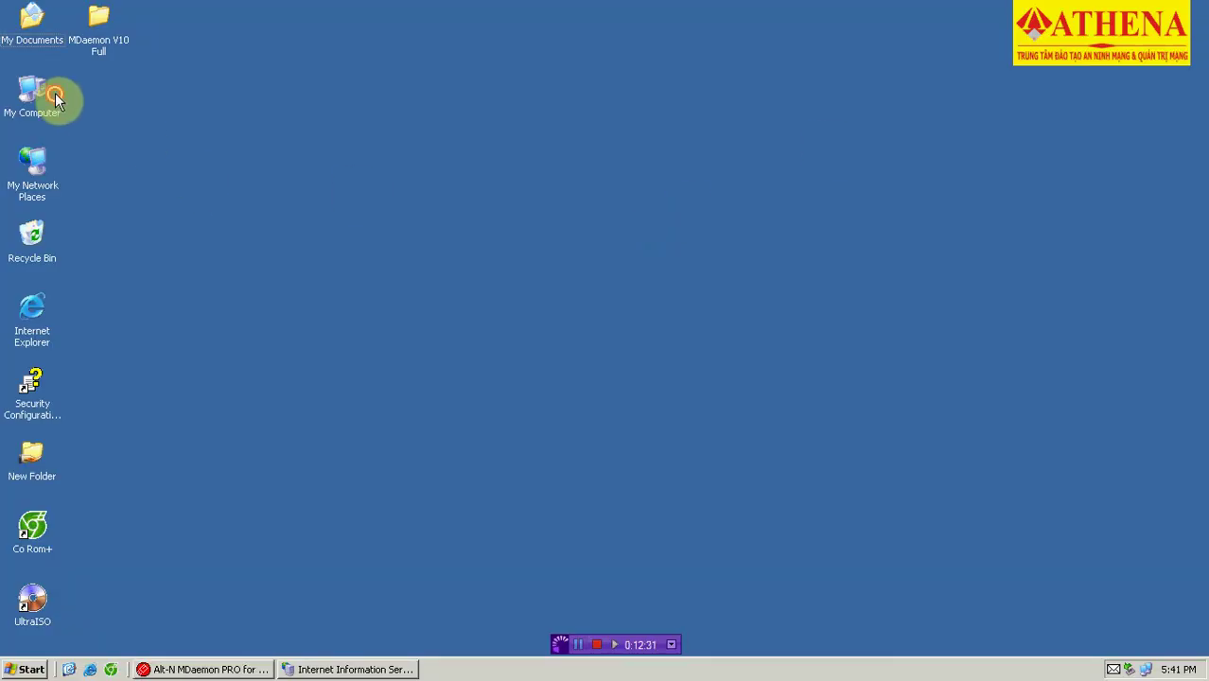
Open the Security permissions of the C:\MDaemon folder's properties.
double_click(34, 95)
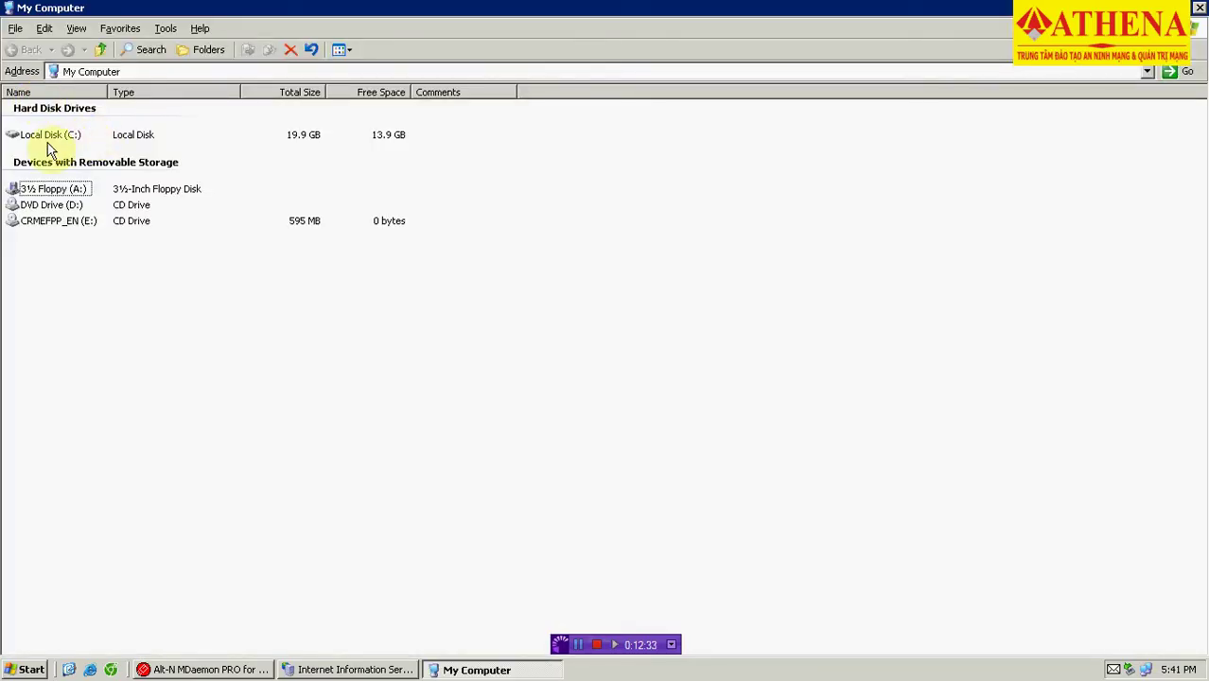
double_click(47, 141)
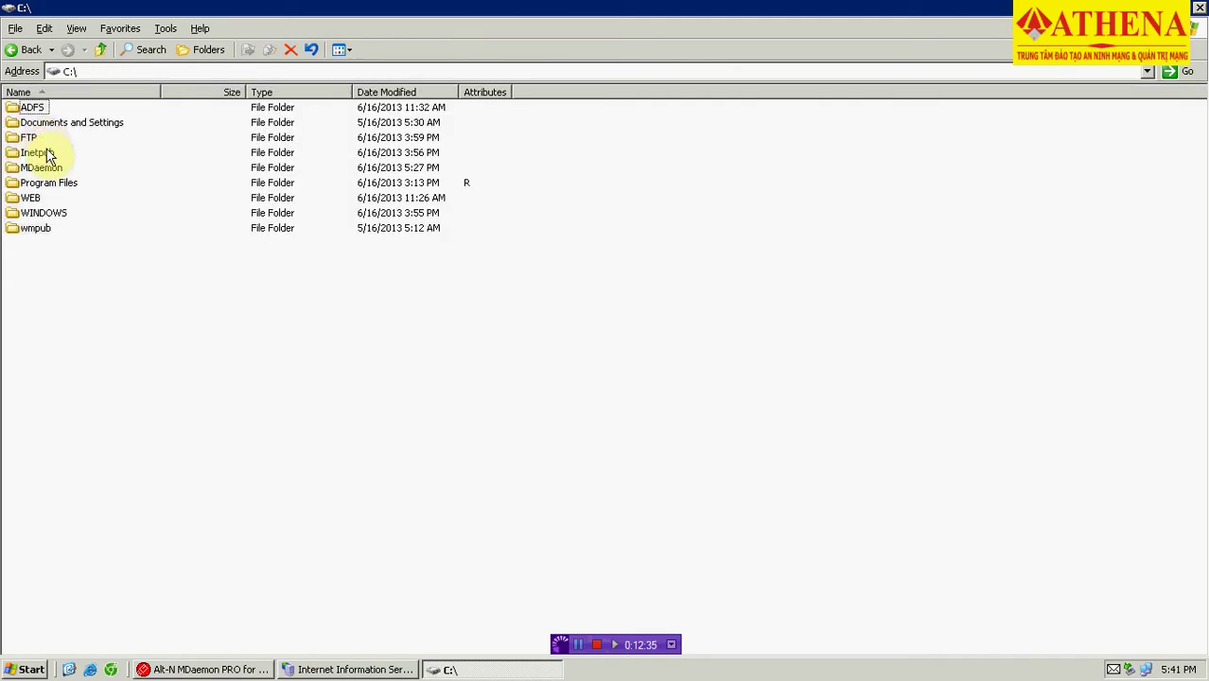
left_click(45, 170)
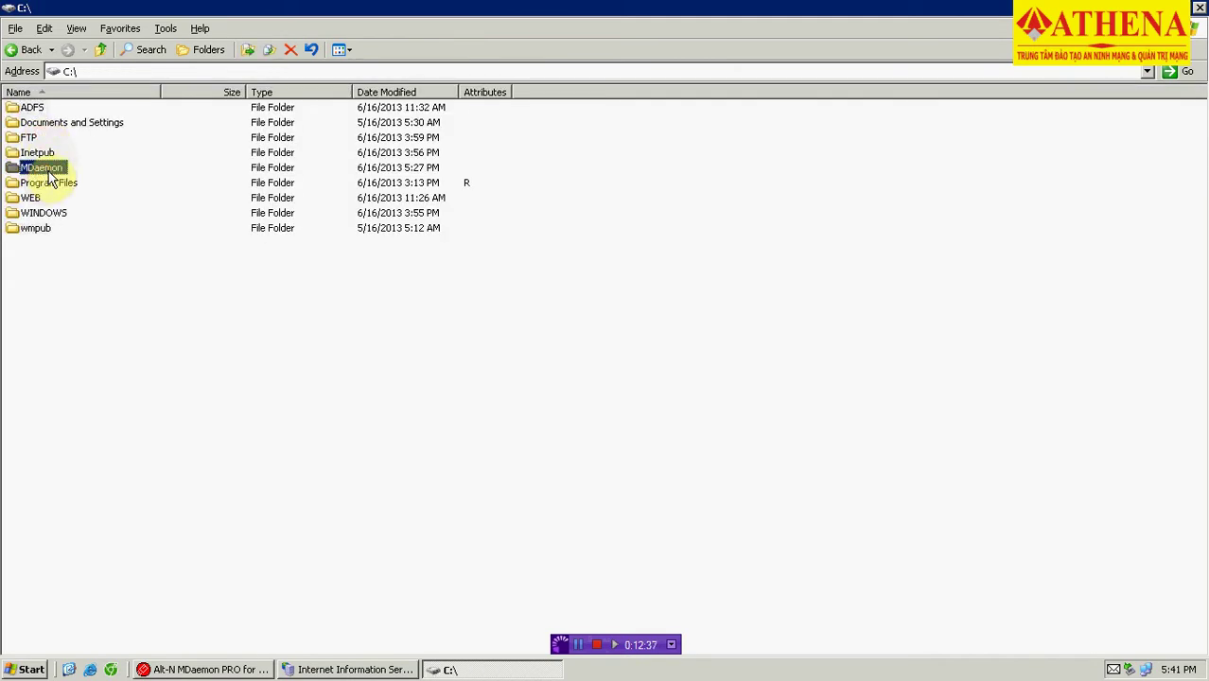
right_click(49, 171)
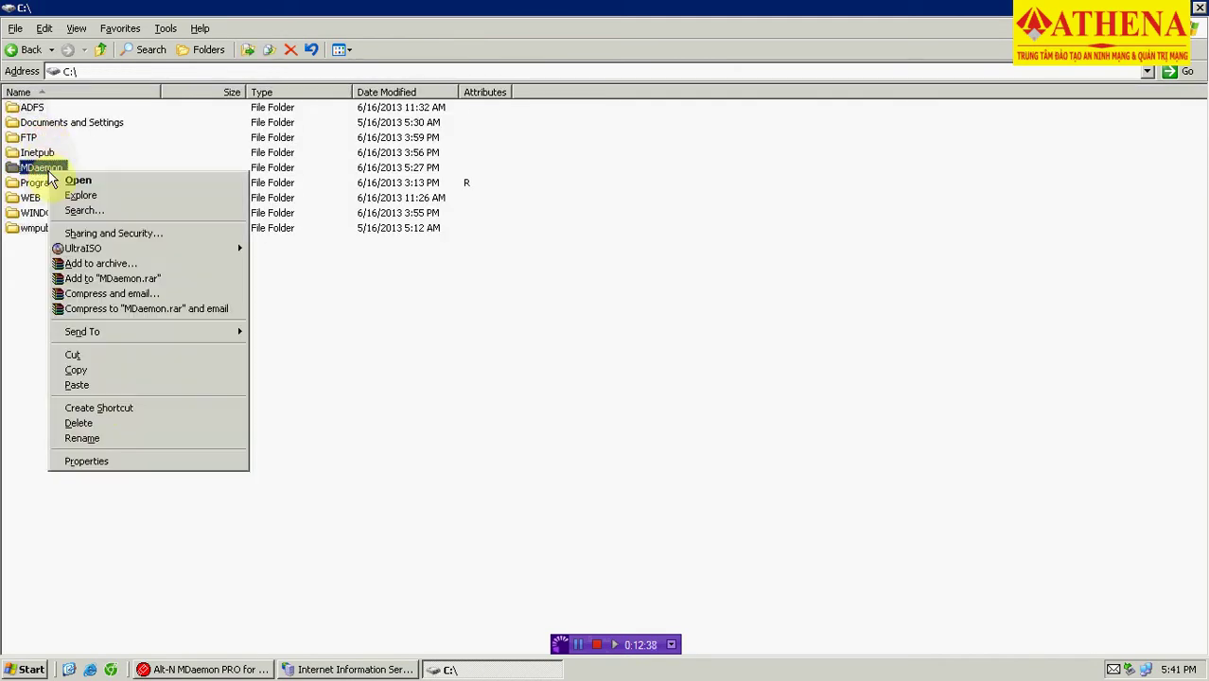
left_click(99, 462)
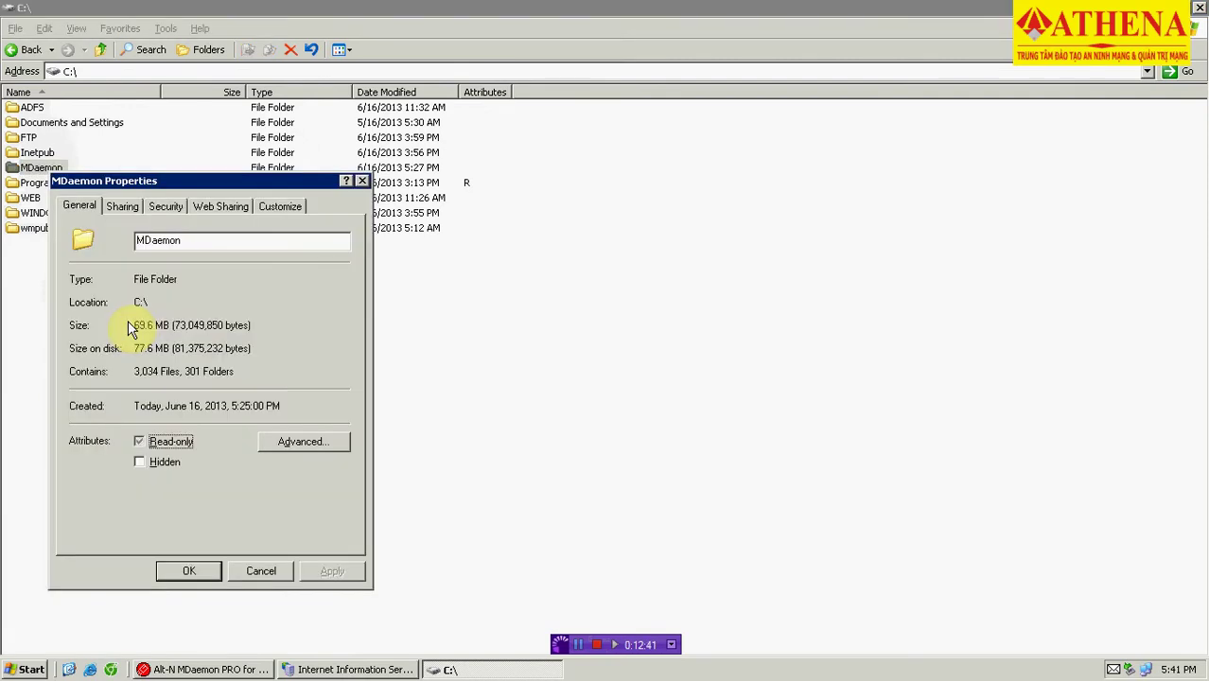
left_click(122, 214)
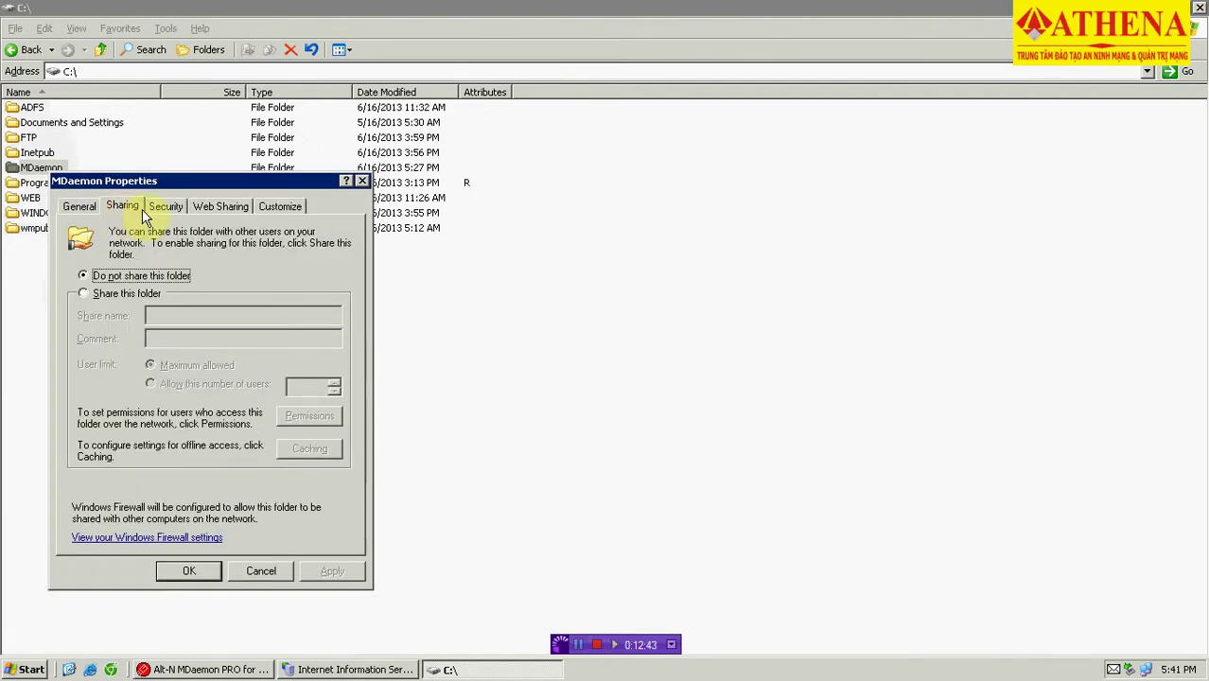
left_click(159, 210)
Add the IUSR_NEWLIFE-SV215 anonymous internet guest account to the MDaemon folder permissions.
left_click(239, 357)
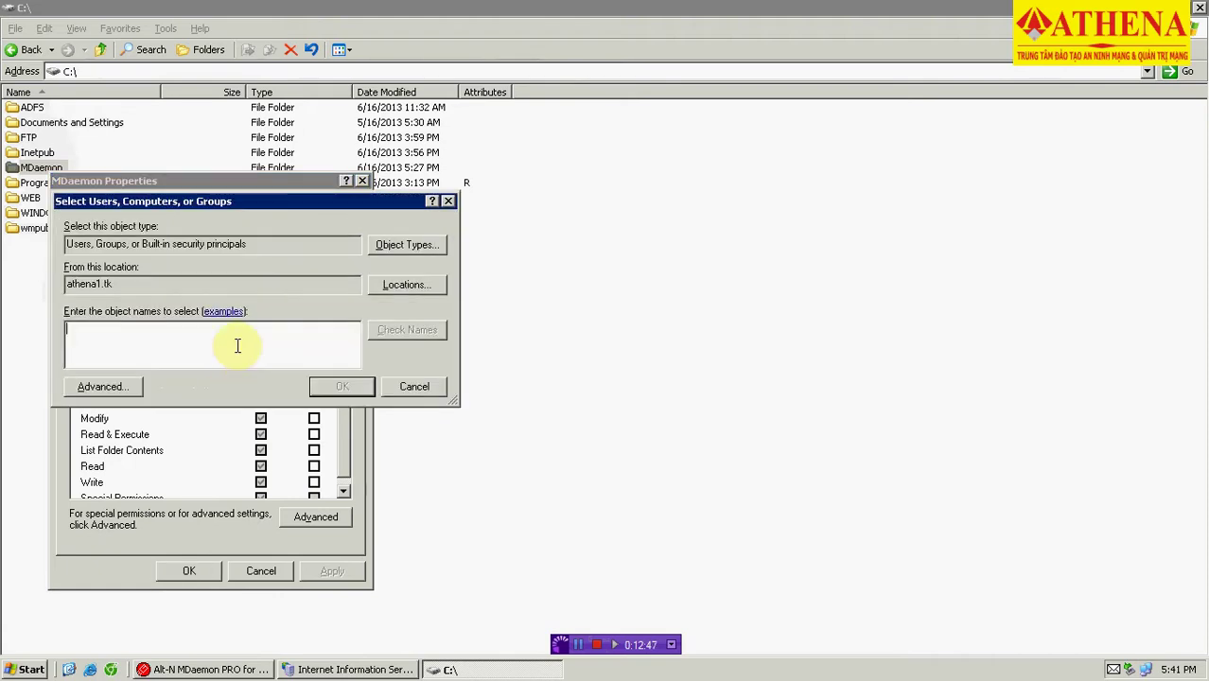
left_click(94, 394)
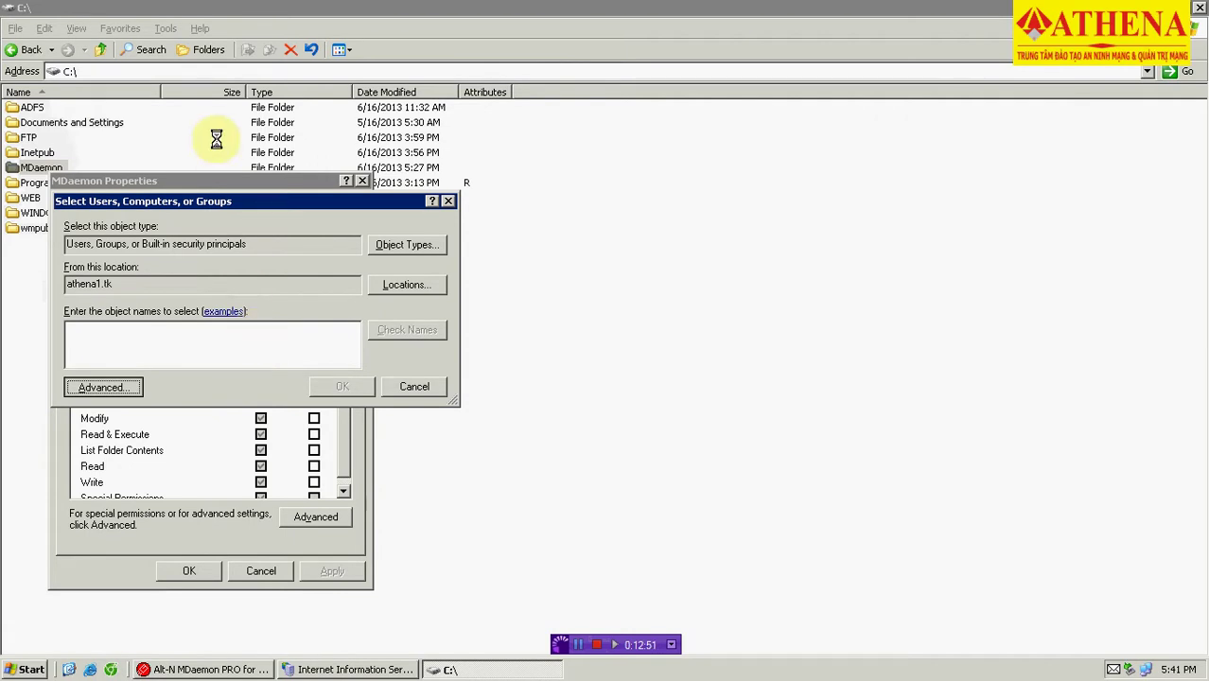
left_click(444, 308)
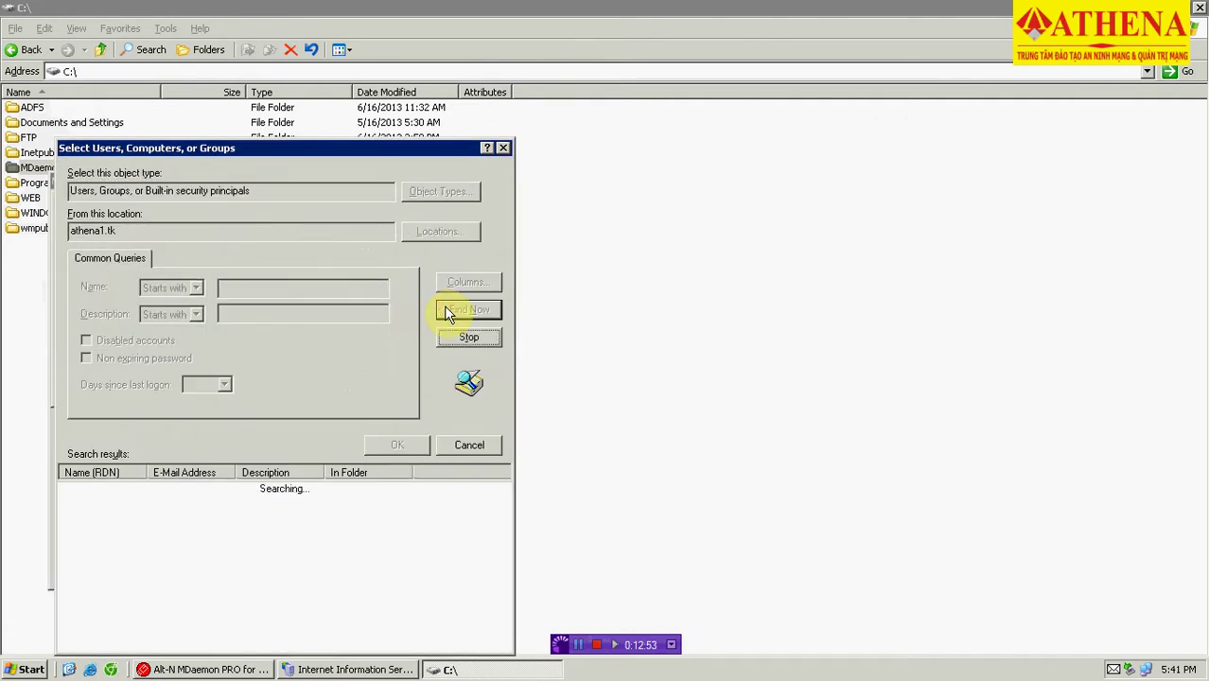
left_click_drag(500, 500, 503, 553)
left_click(114, 626)
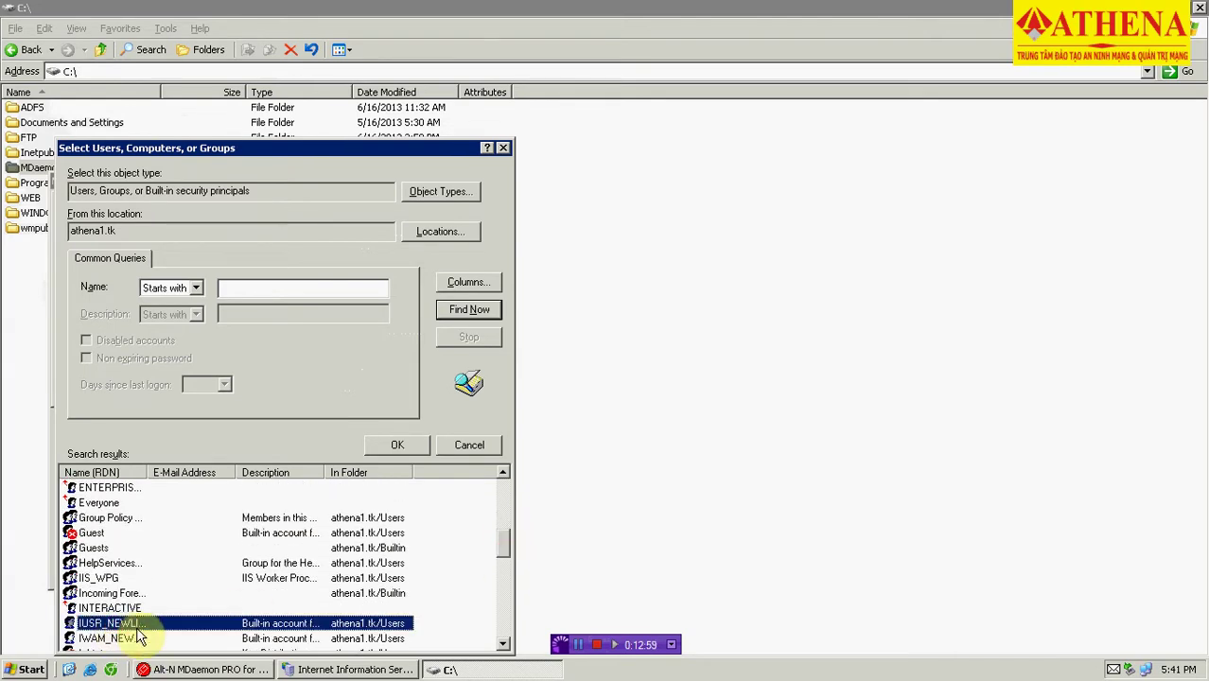
key("Return")
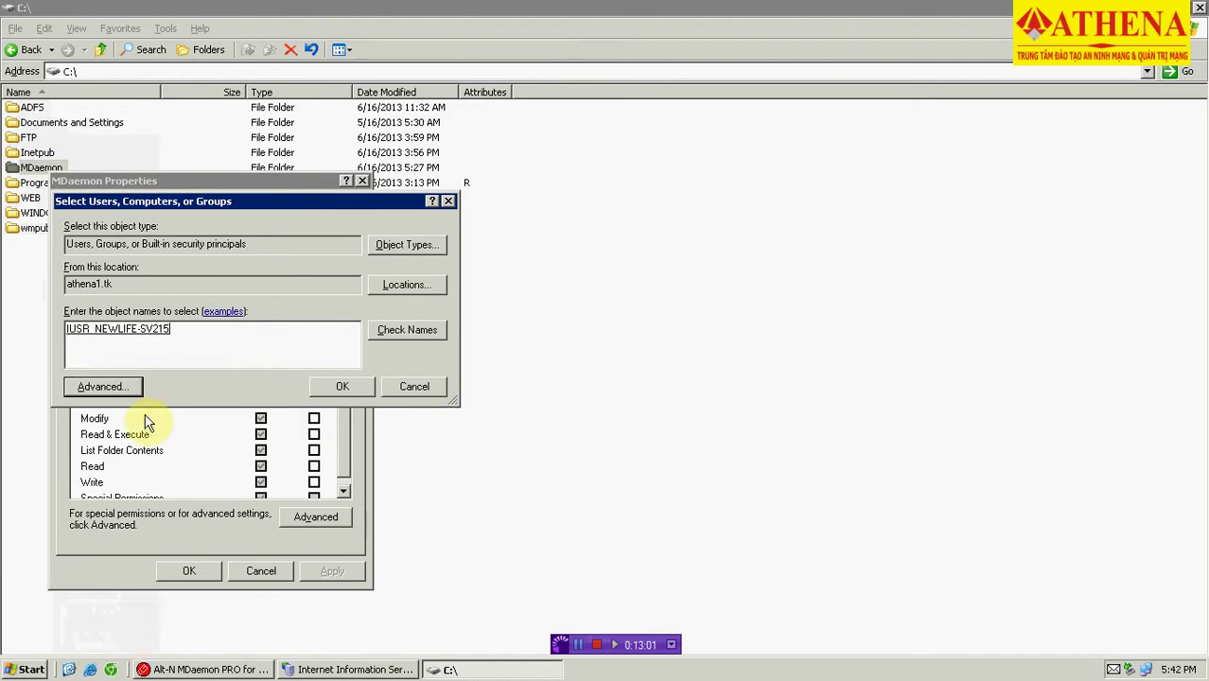
left_click(332, 386)
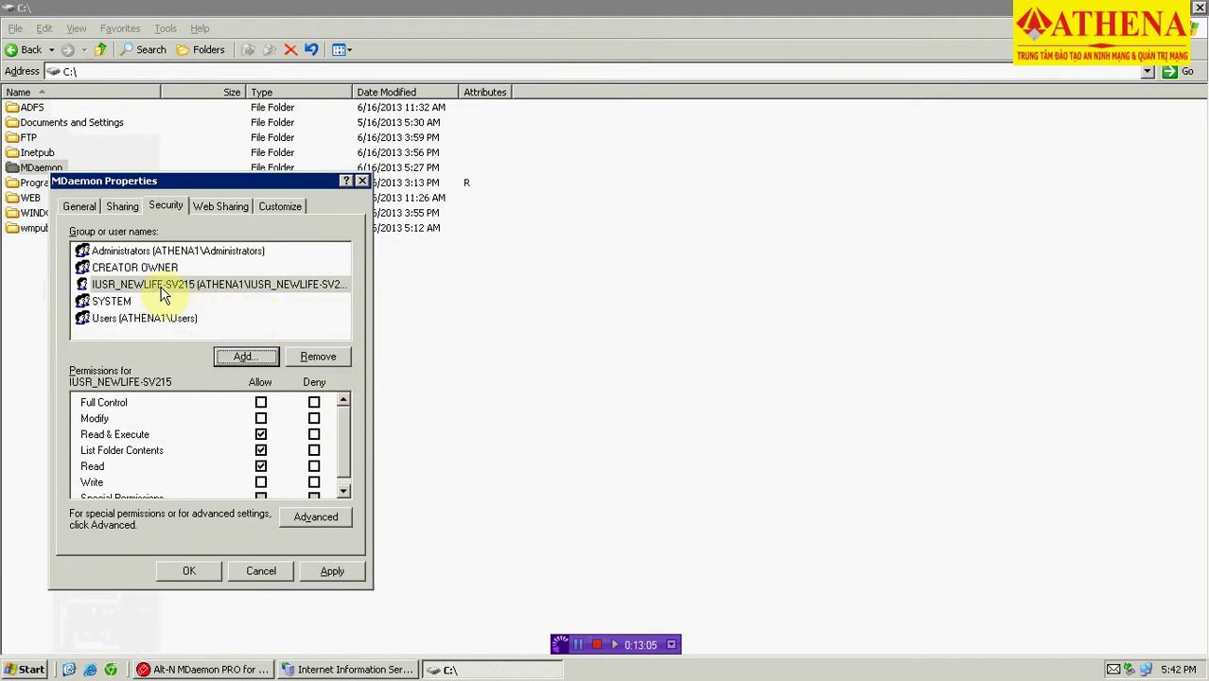
Grant IUSR_NEWLIFE-SV215 Full Control, apply, and close the C:\ Explorer window.
left_click(163, 287)
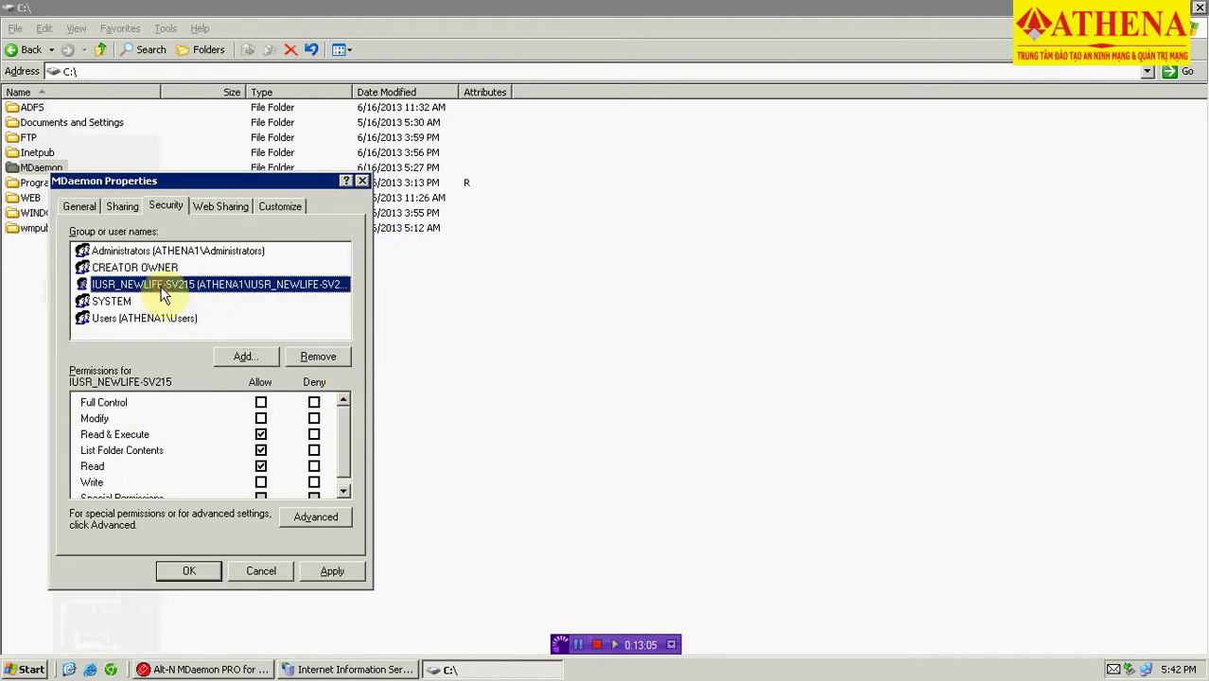
left_click(261, 402)
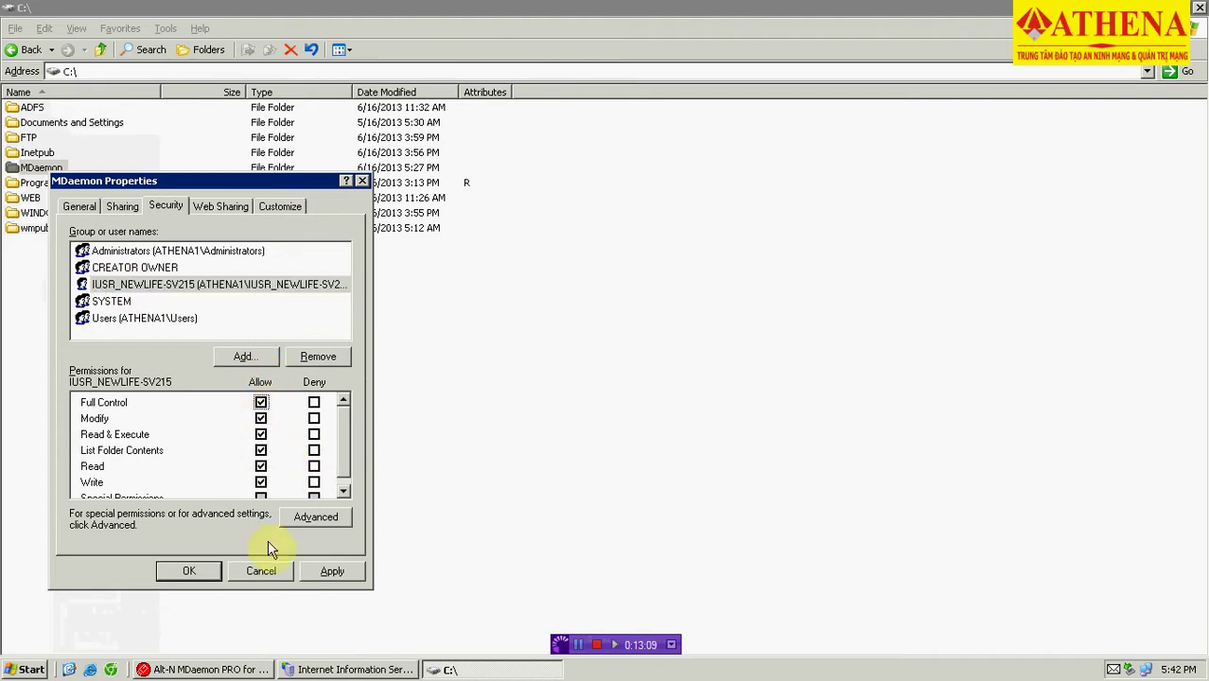
left_click(322, 572)
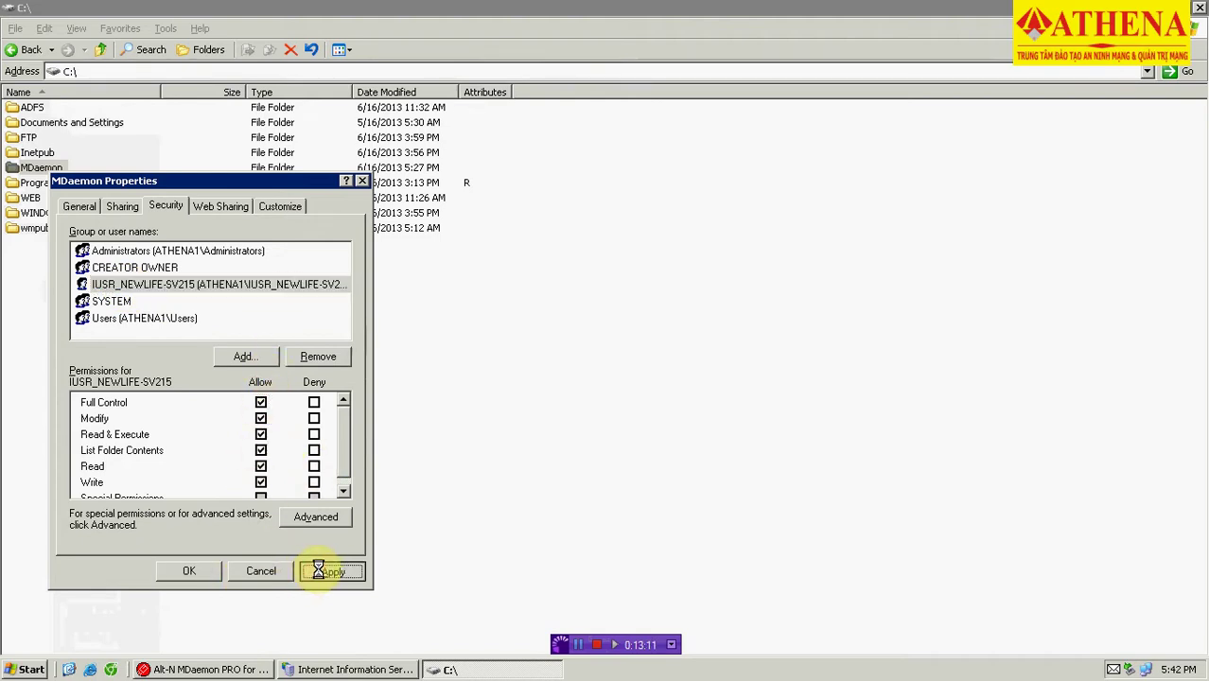
left_click(192, 571)
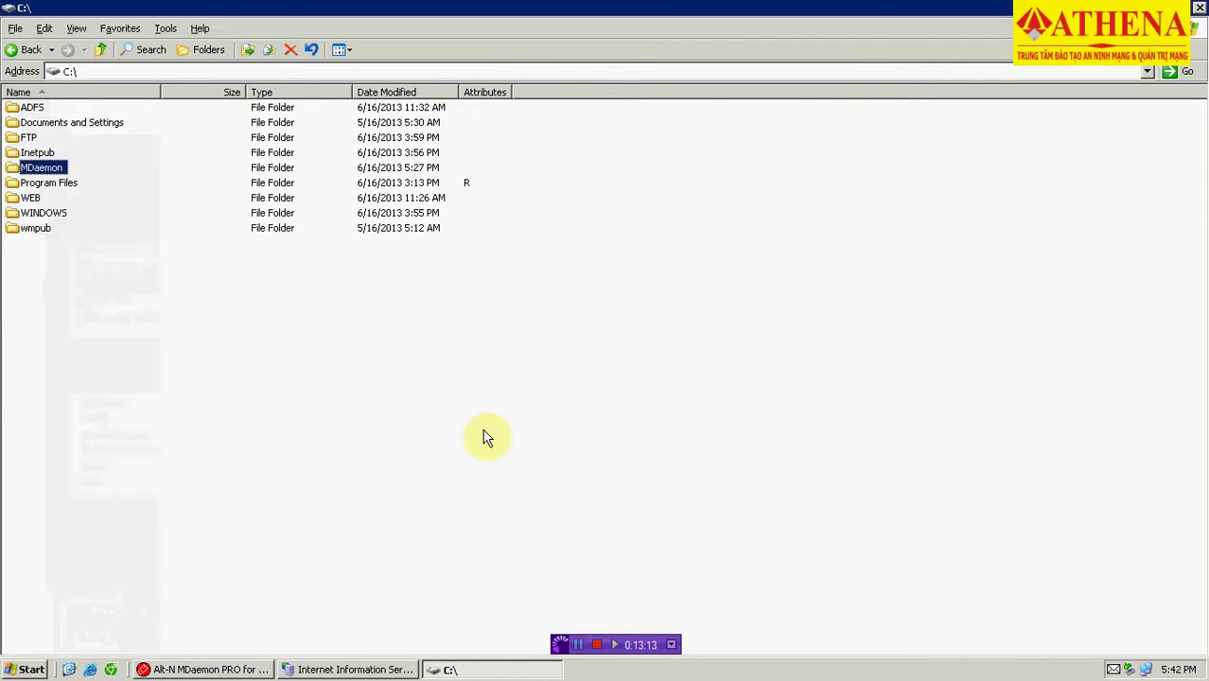
left_click(483, 437)
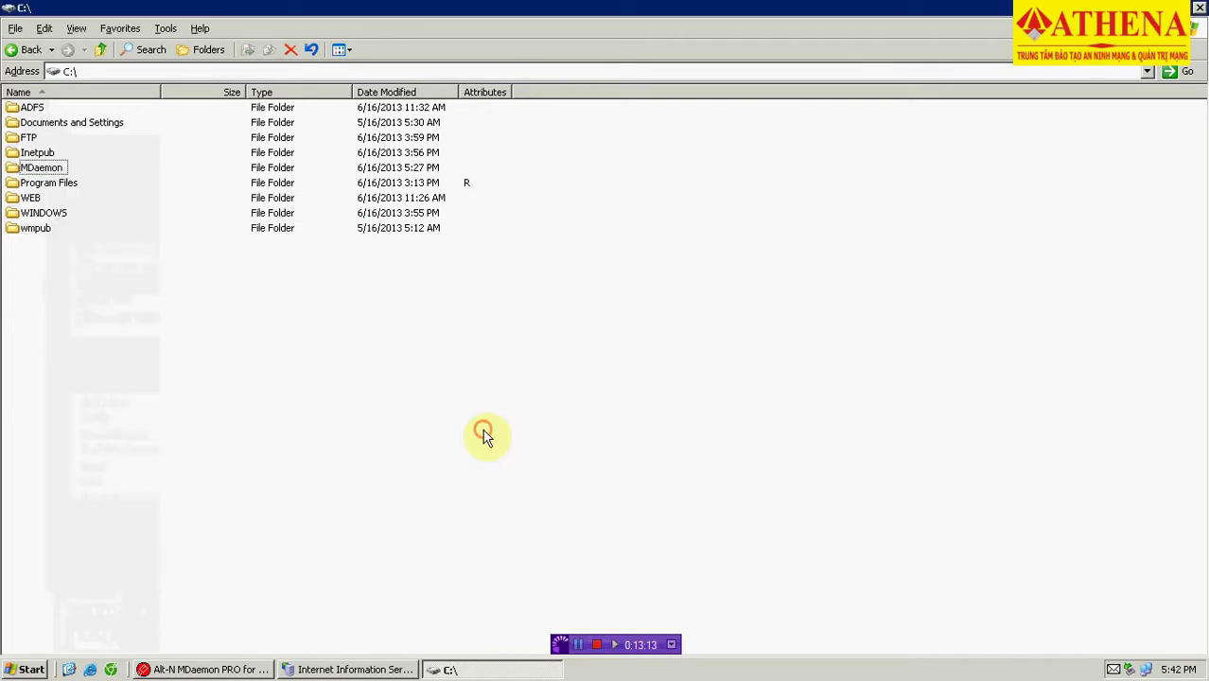
left_click(1200, 8)
left_click(399, 449)
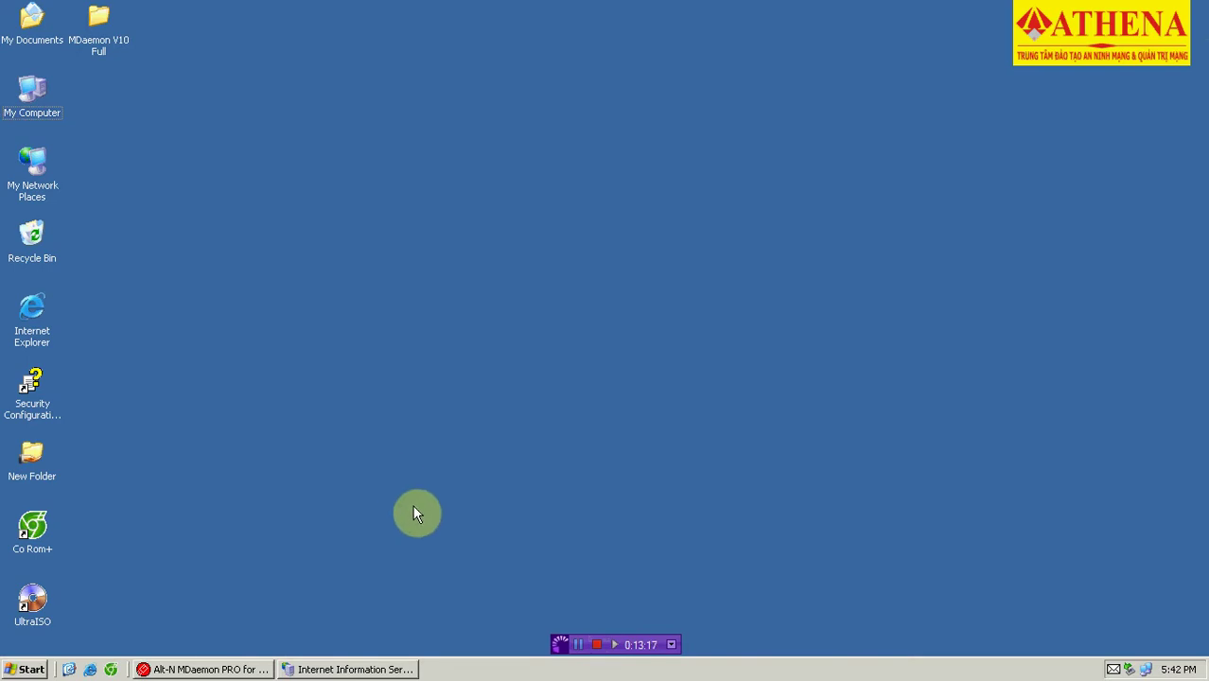
Browse the Mail web site to preview the WorldClient sign-in page, then minimise IIS Manager.
left_click(578, 644)
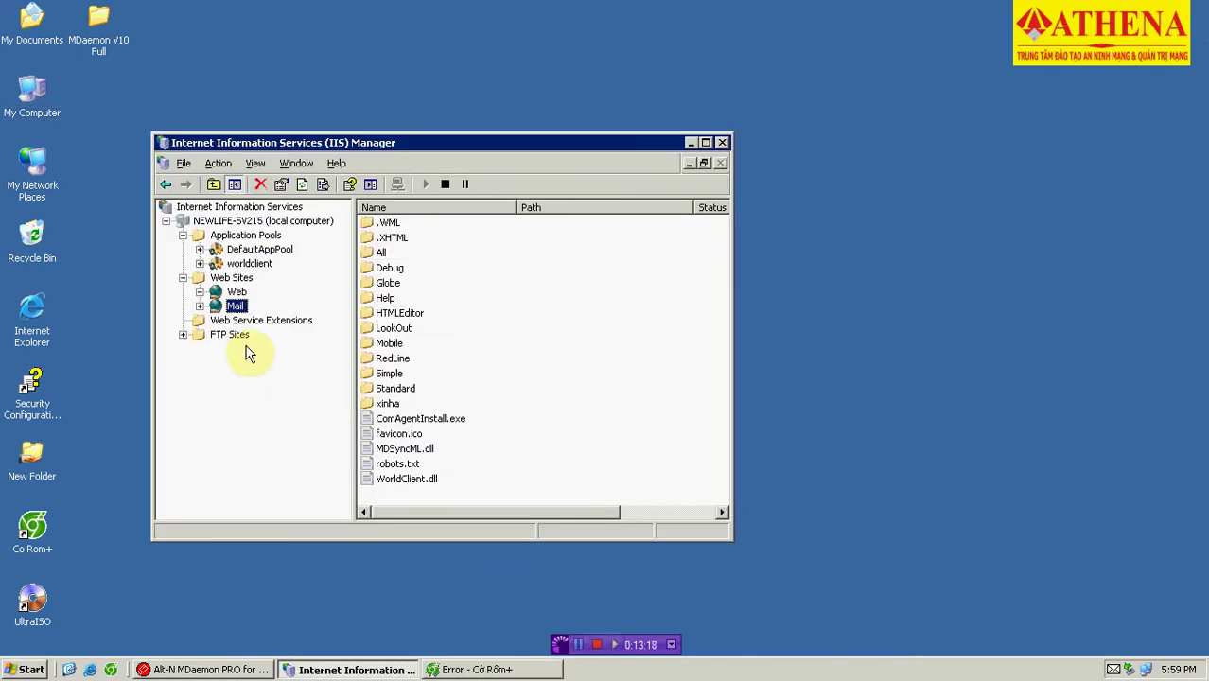
right_click(237, 306)
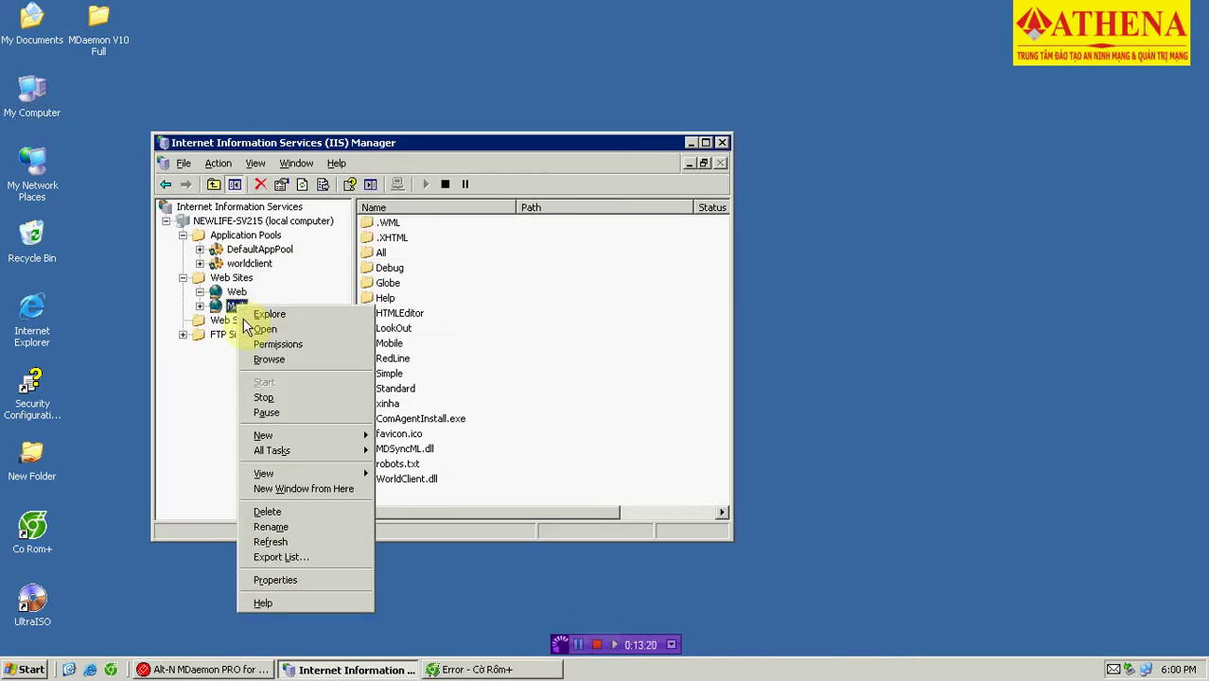
left_click(265, 363)
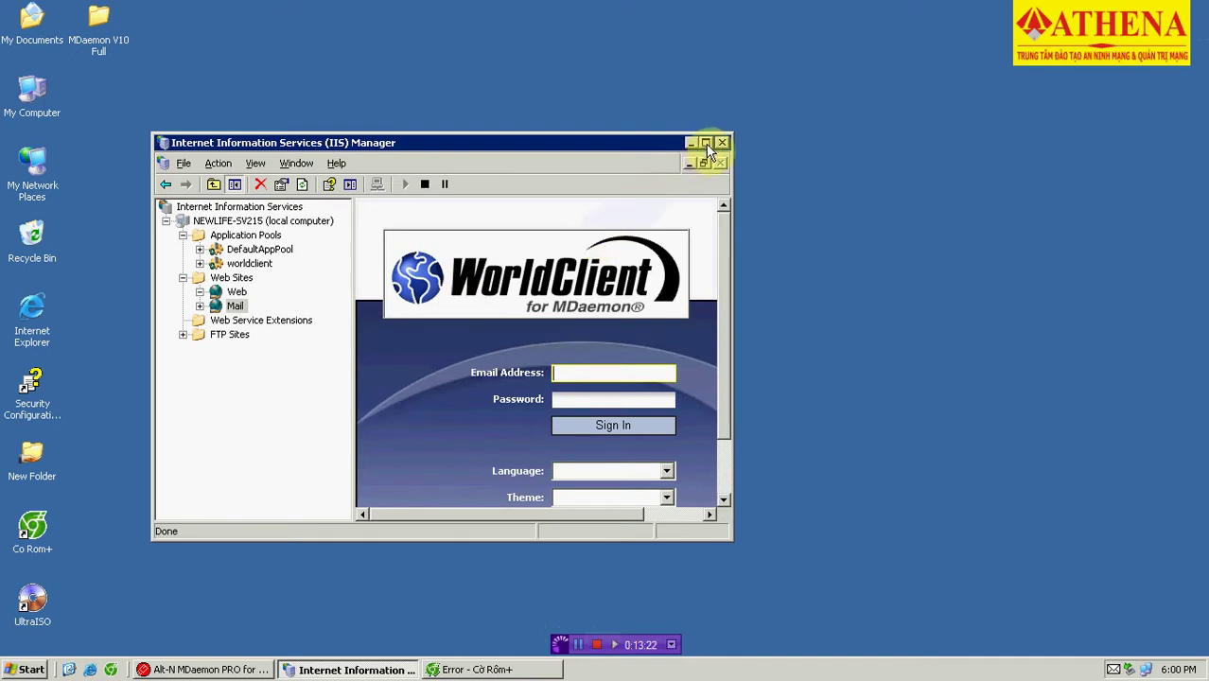
left_click(706, 142)
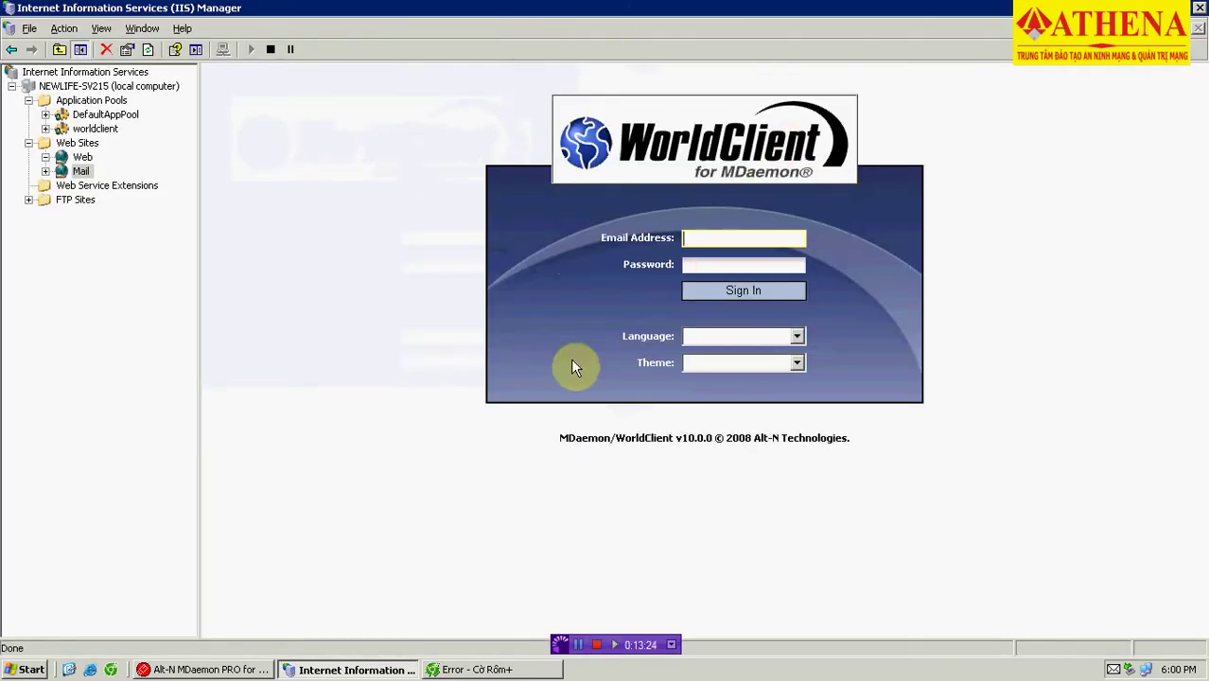
key("super+d")
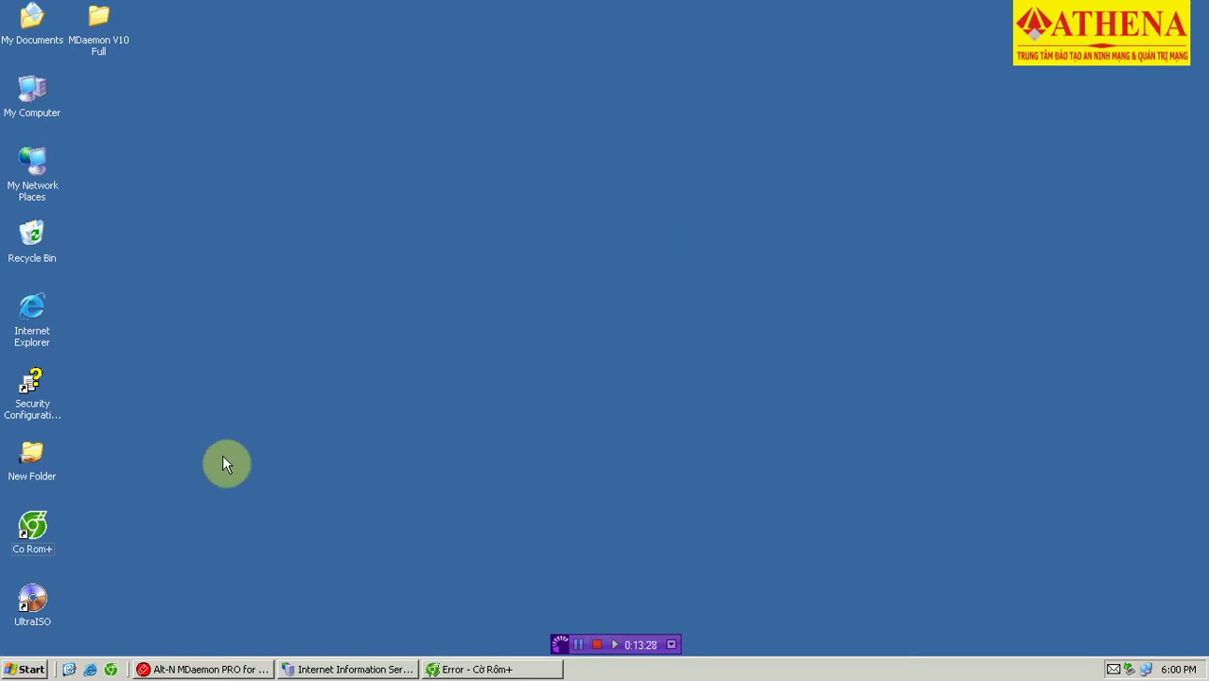
Refresh the desktop and restore the 14.0.21.5 remote session from full screen to a window.
right_click(254, 246)
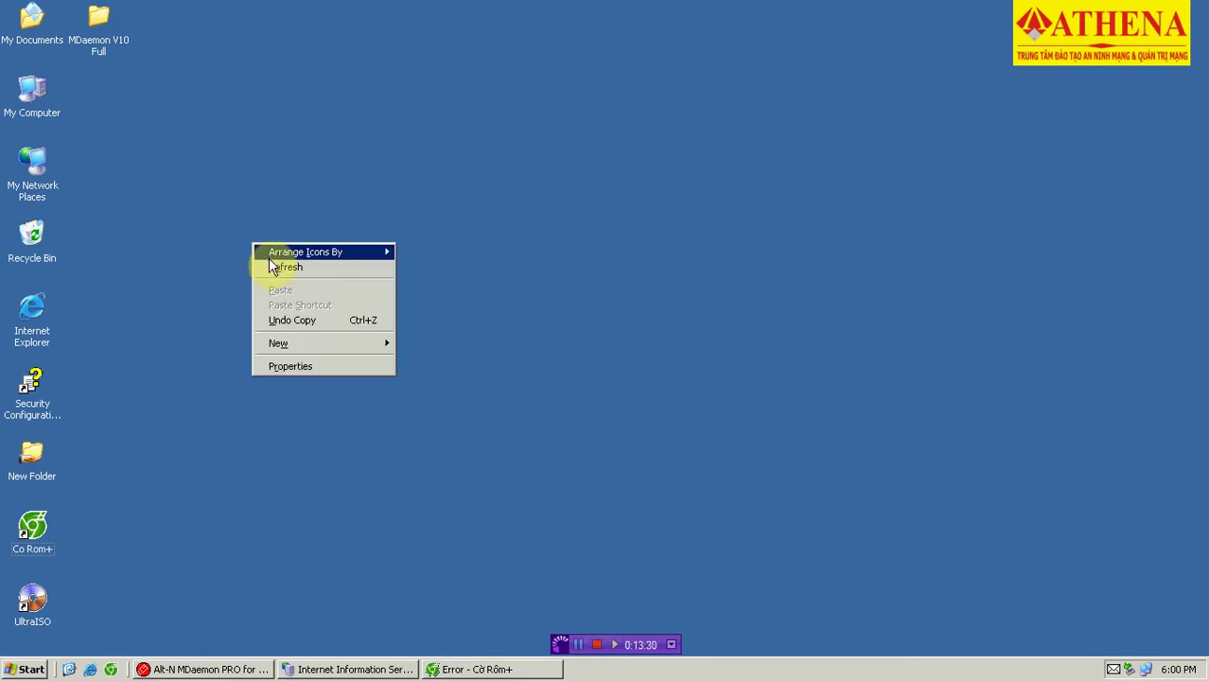
left_click(277, 271)
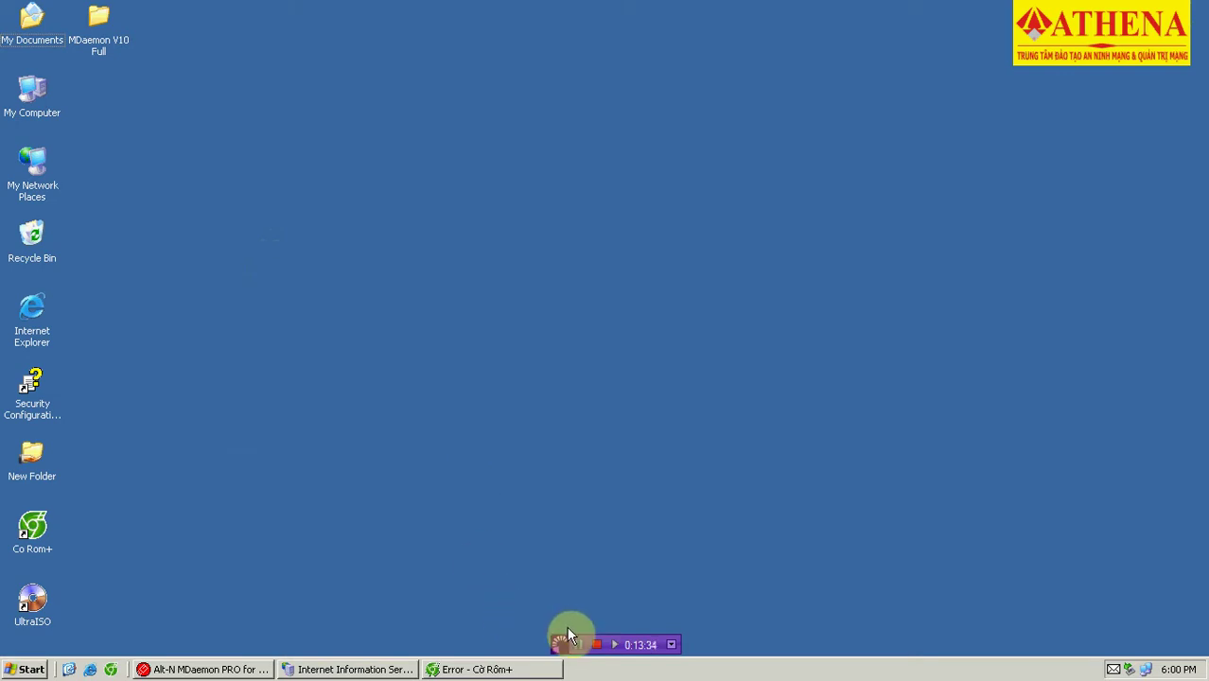
left_click(508, 535)
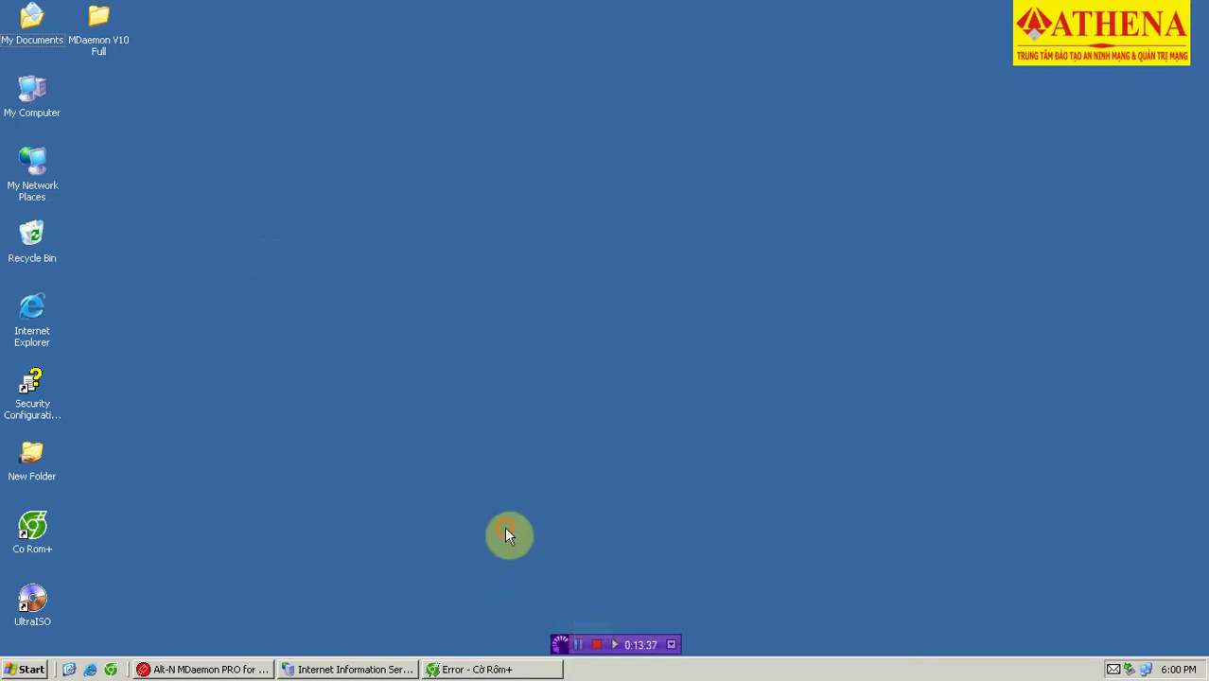
mouse_move(845, 7)
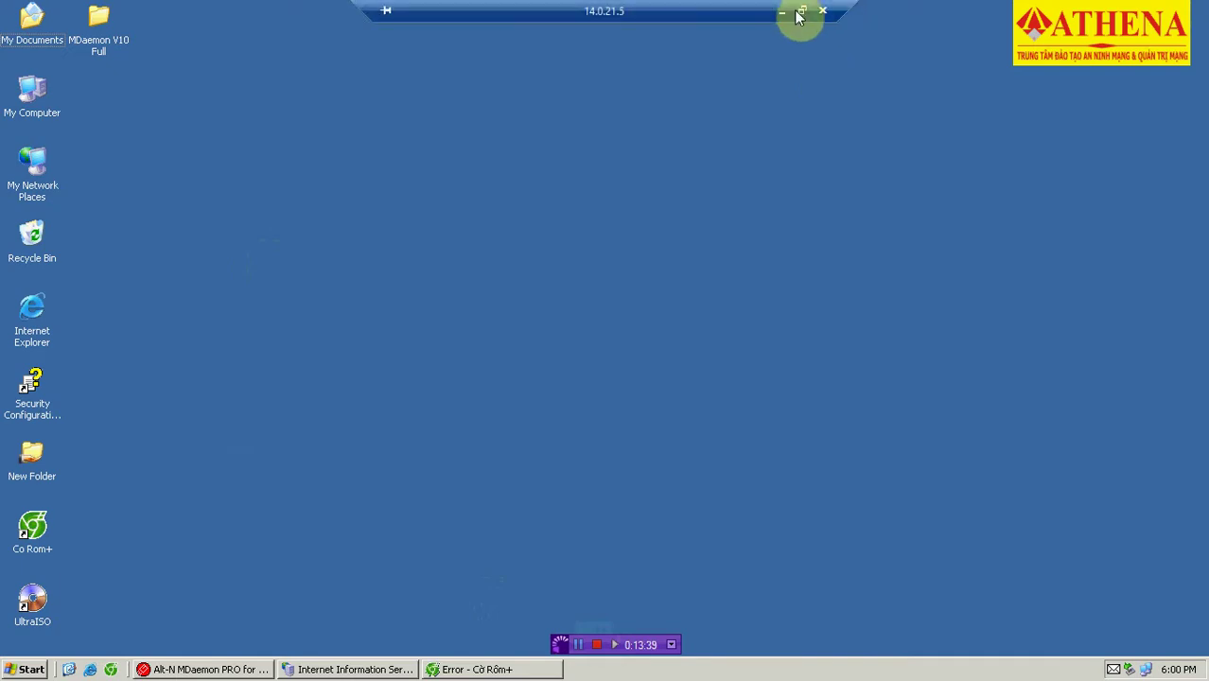
left_click(802, 12)
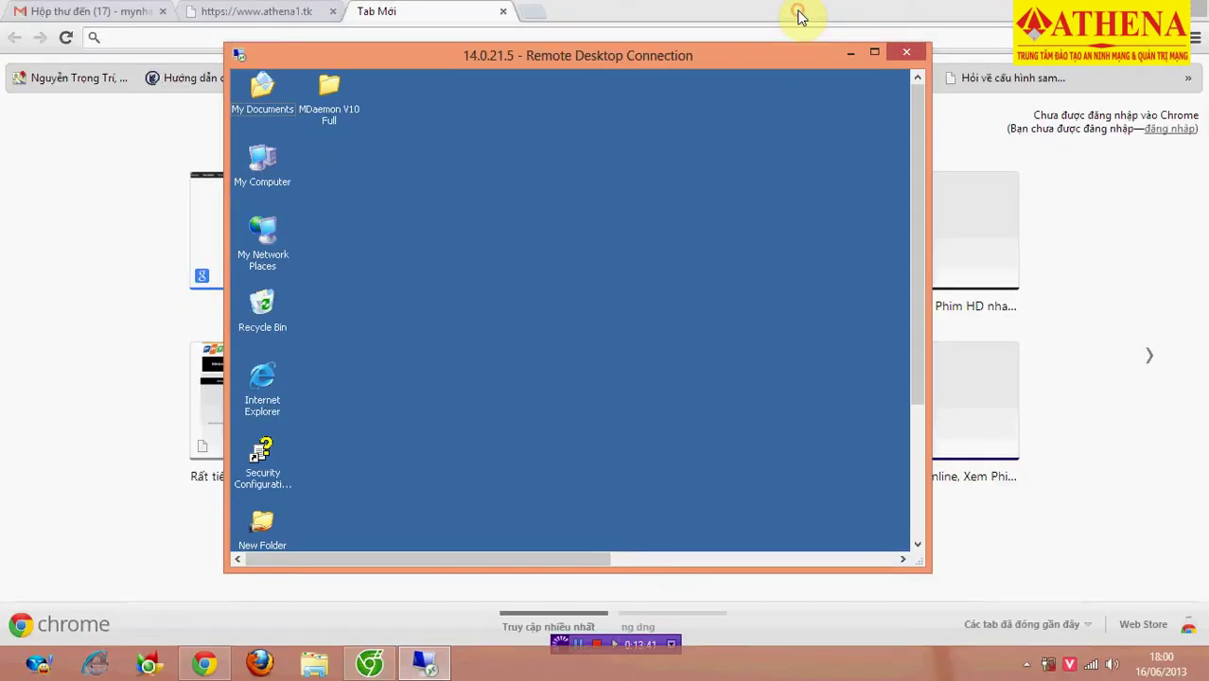
Load mail.athena1.tk:8080 in Chrome to reach the WorldClient sign-in page.
left_click(395, 34)
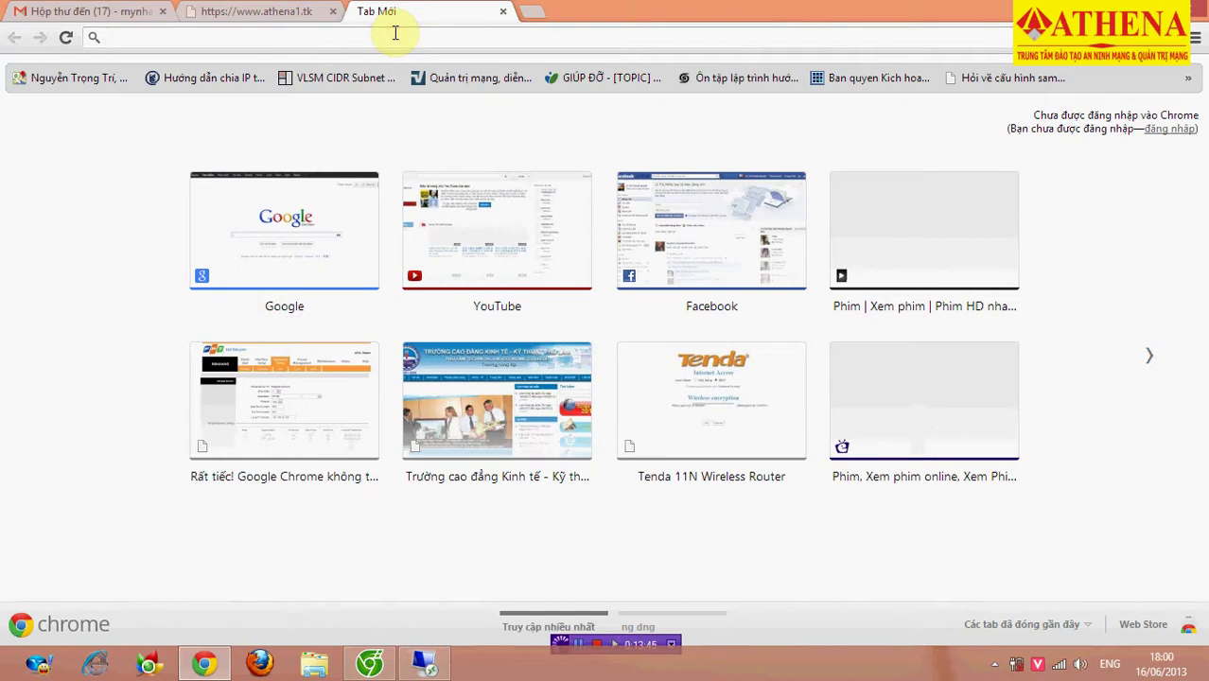
type("mail.")
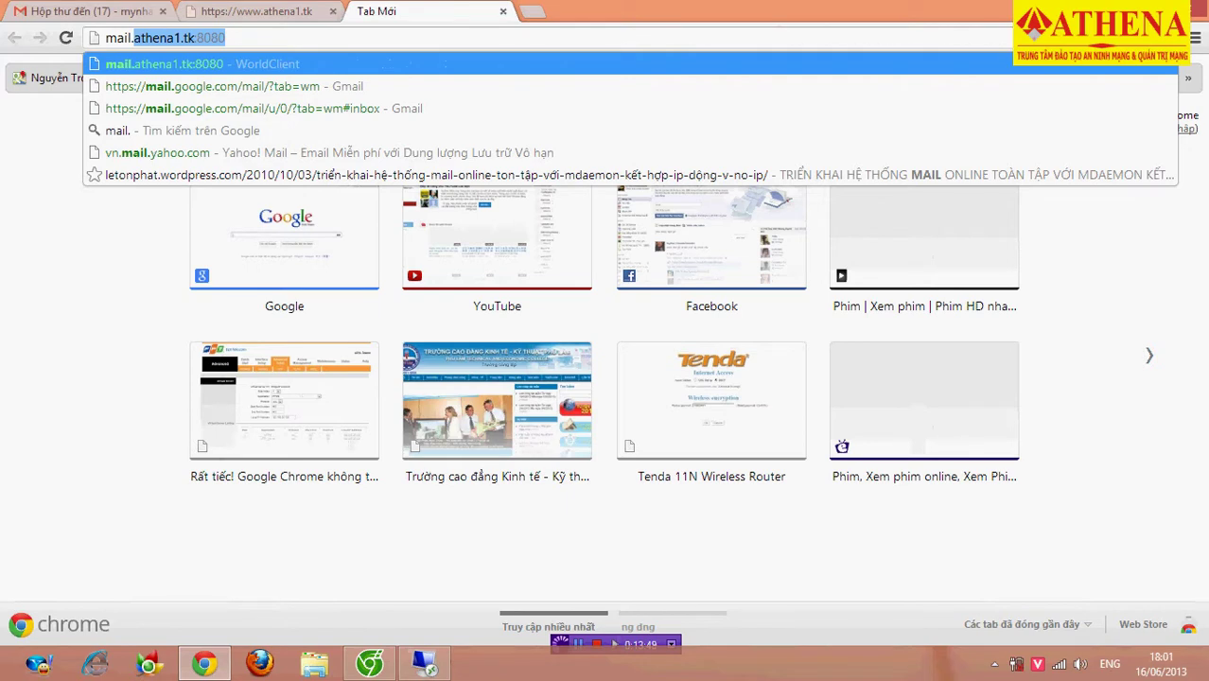
key("End")
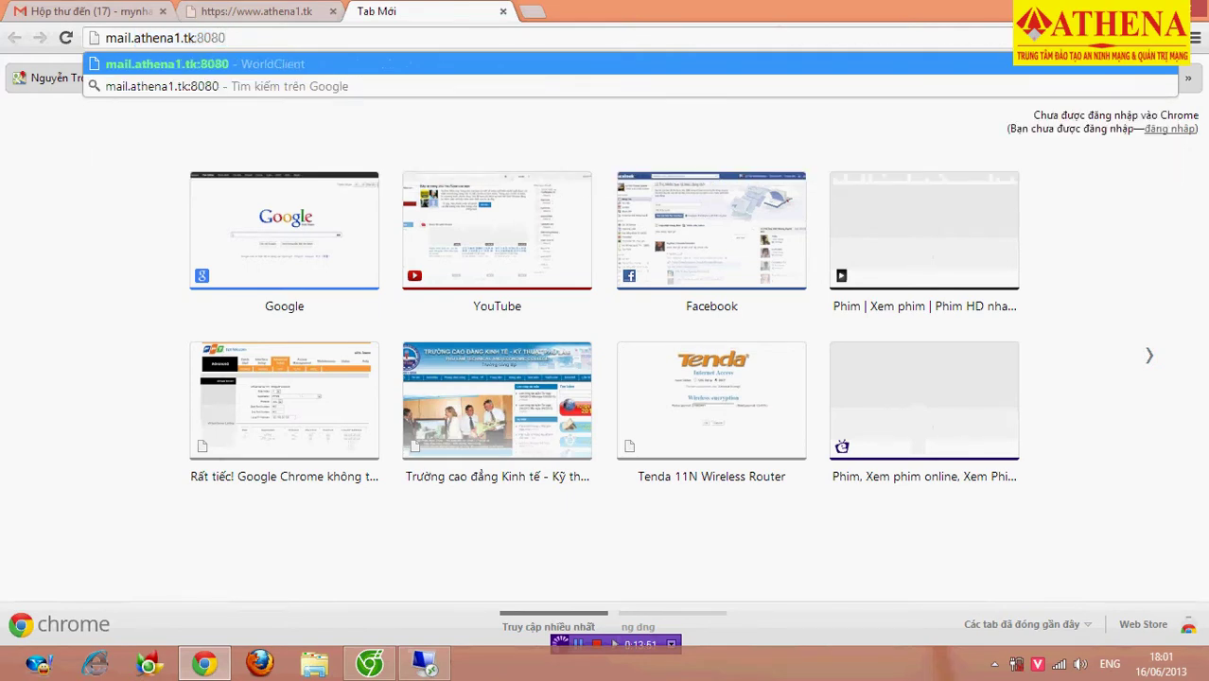
key("Return")
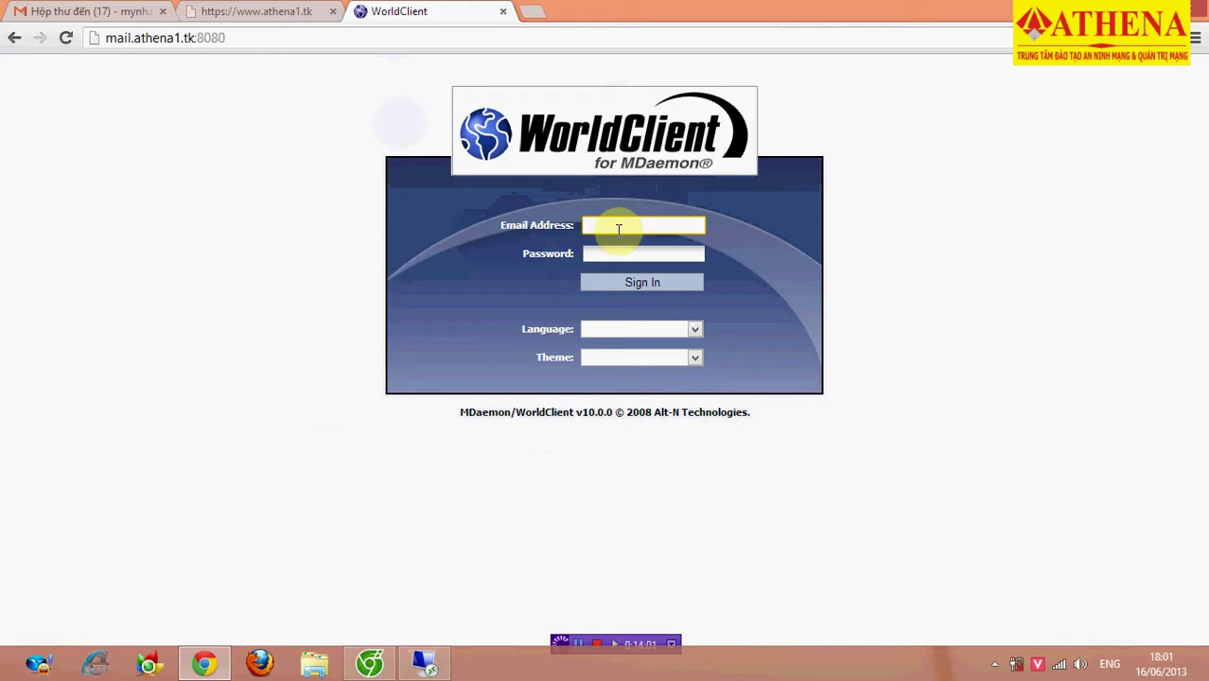
type("MT")
left_click(620, 251)
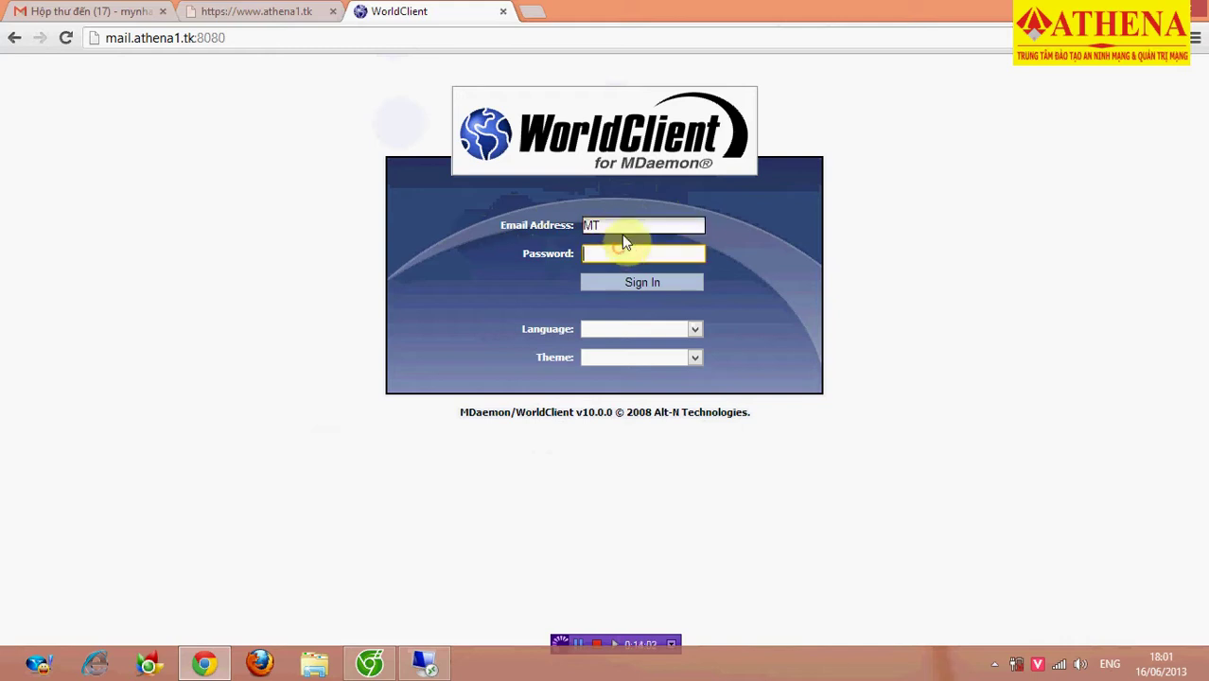
left_click(626, 224)
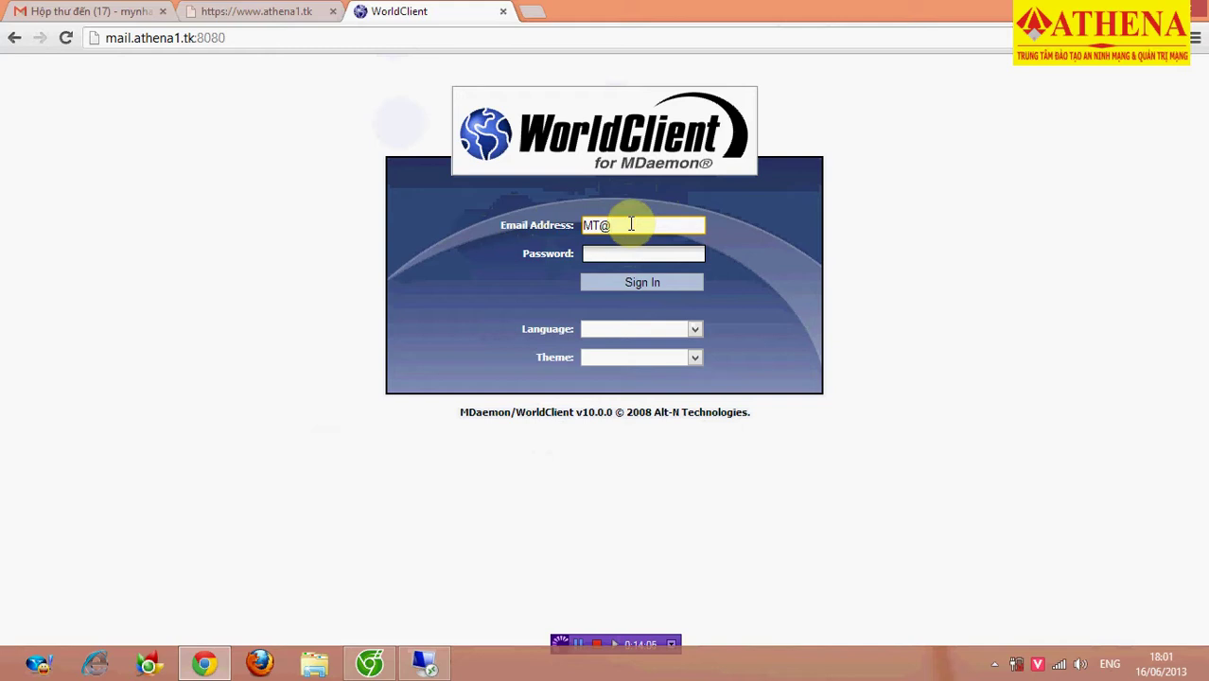
left_click(656, 252)
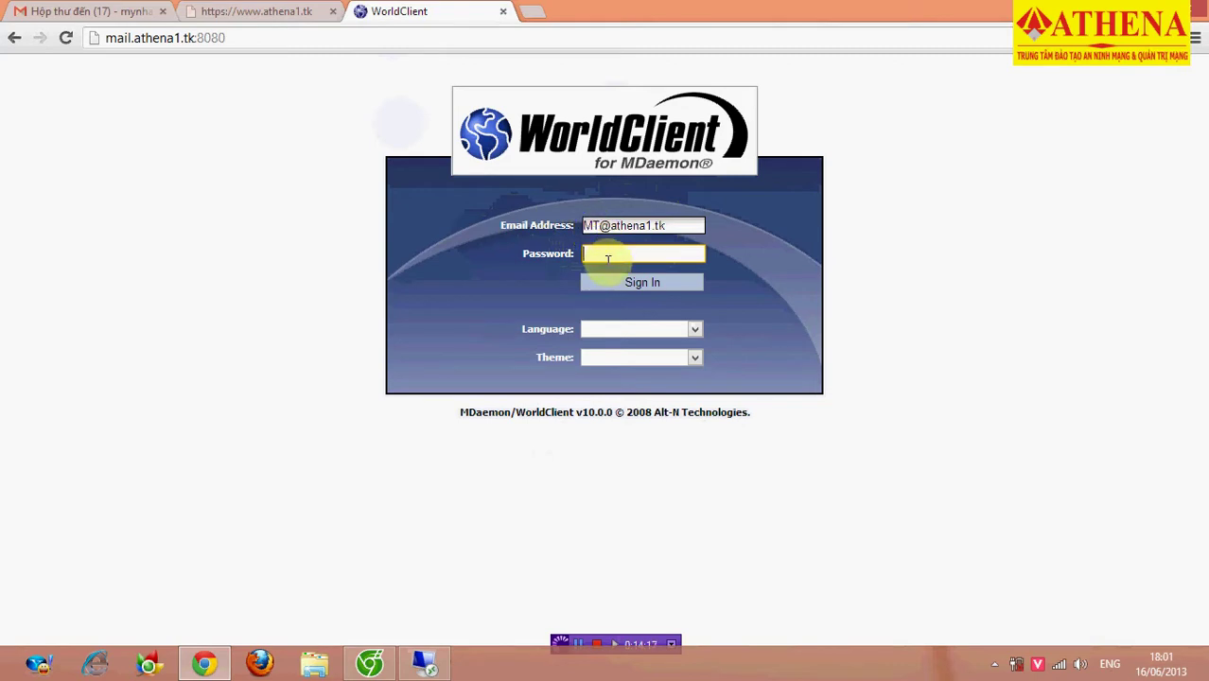
type("123456")
left_click(615, 281)
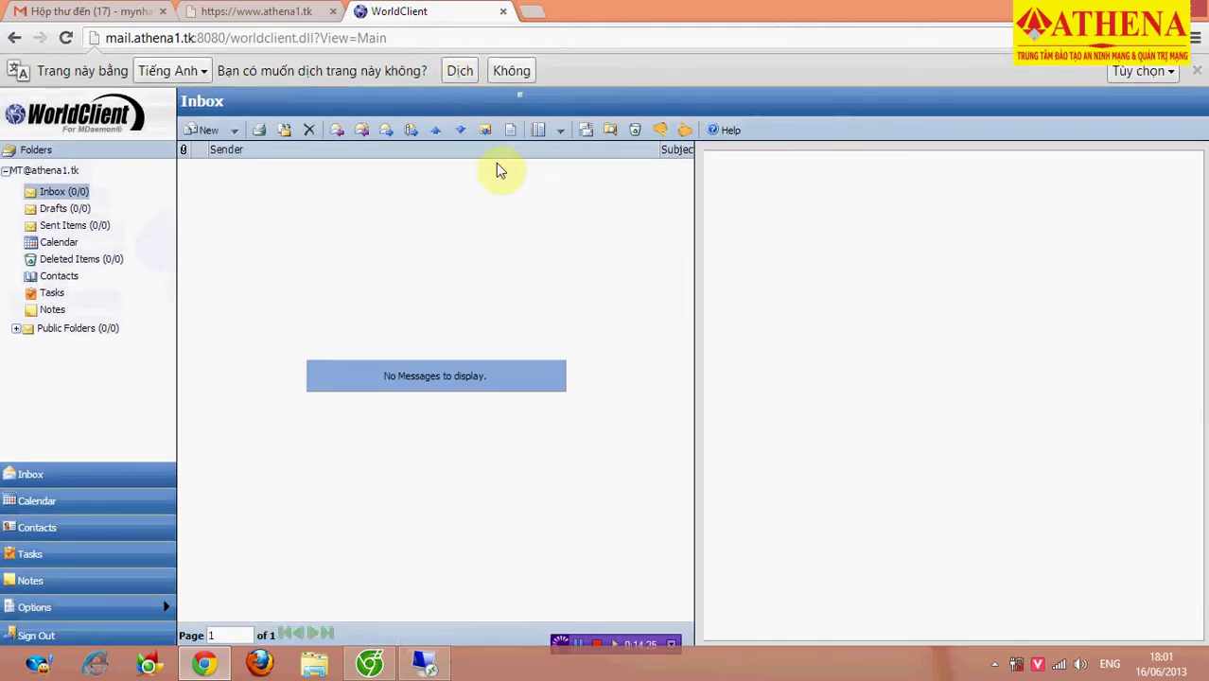
Dismiss the translate offer, start a new message, and begin entering the recipient's e-mail address.
left_click(1196, 71)
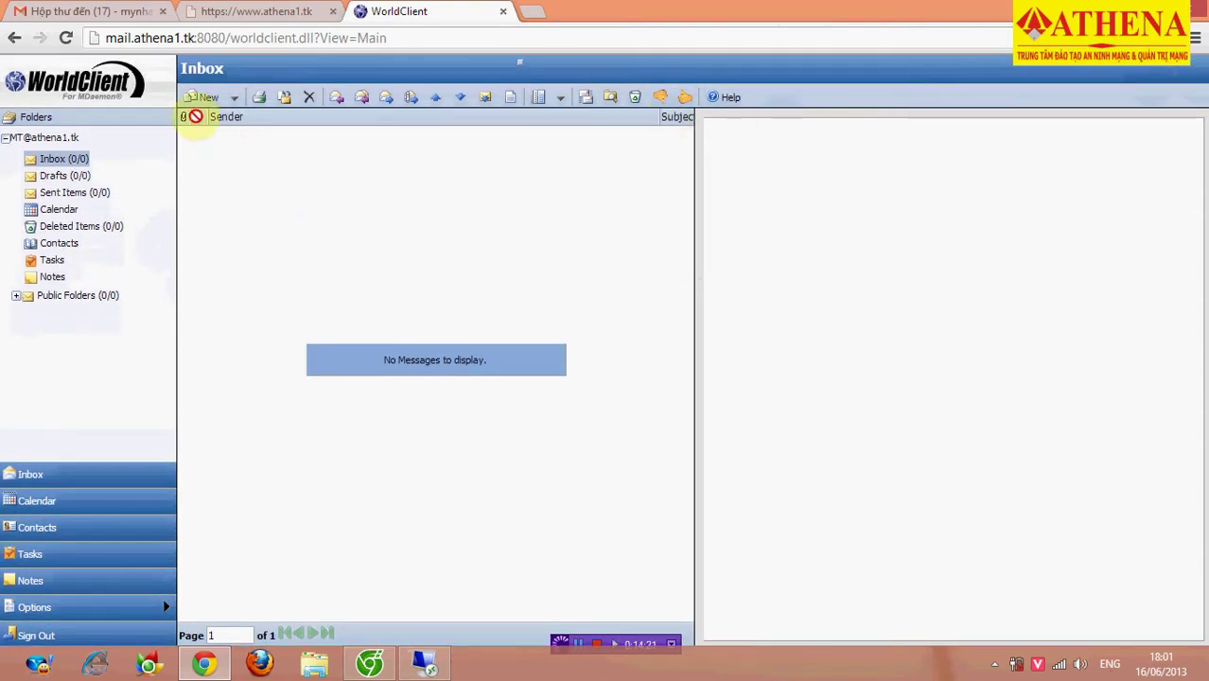
left_click(202, 97)
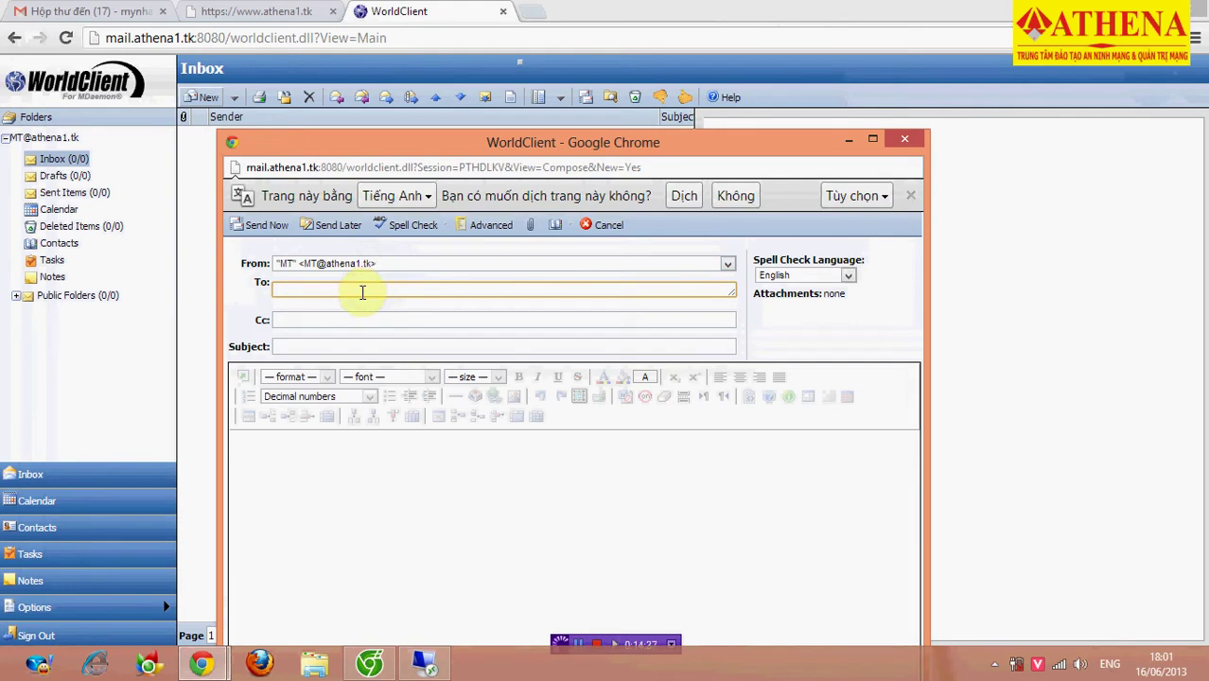
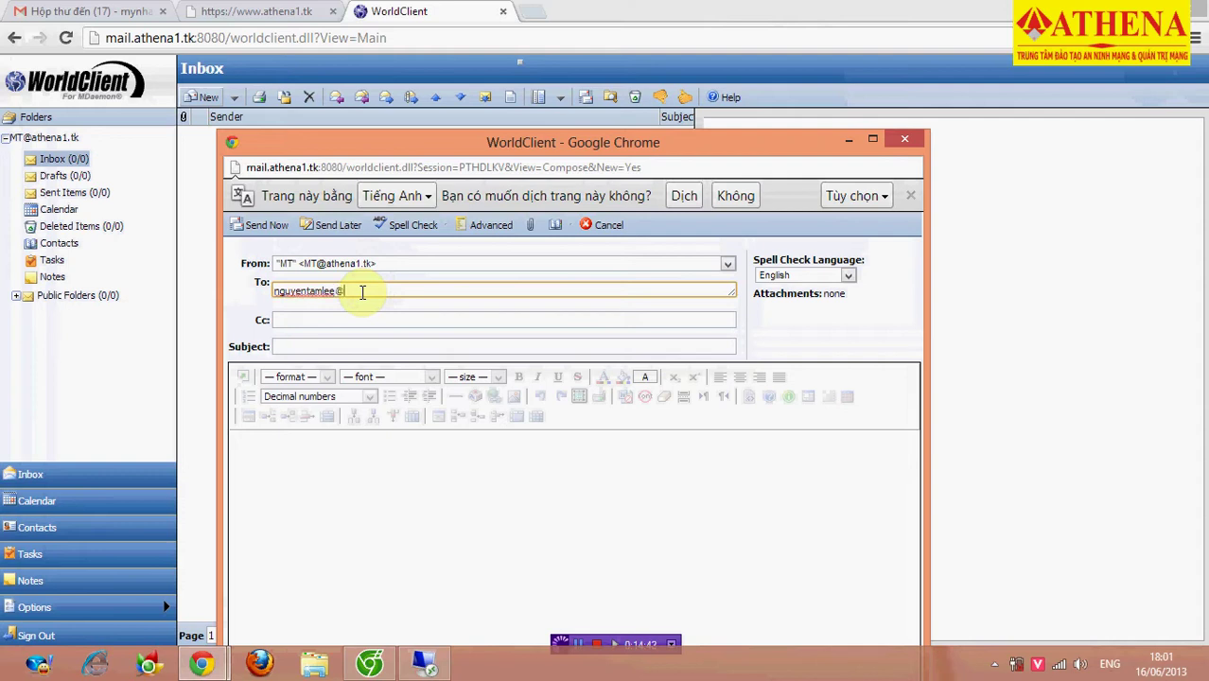